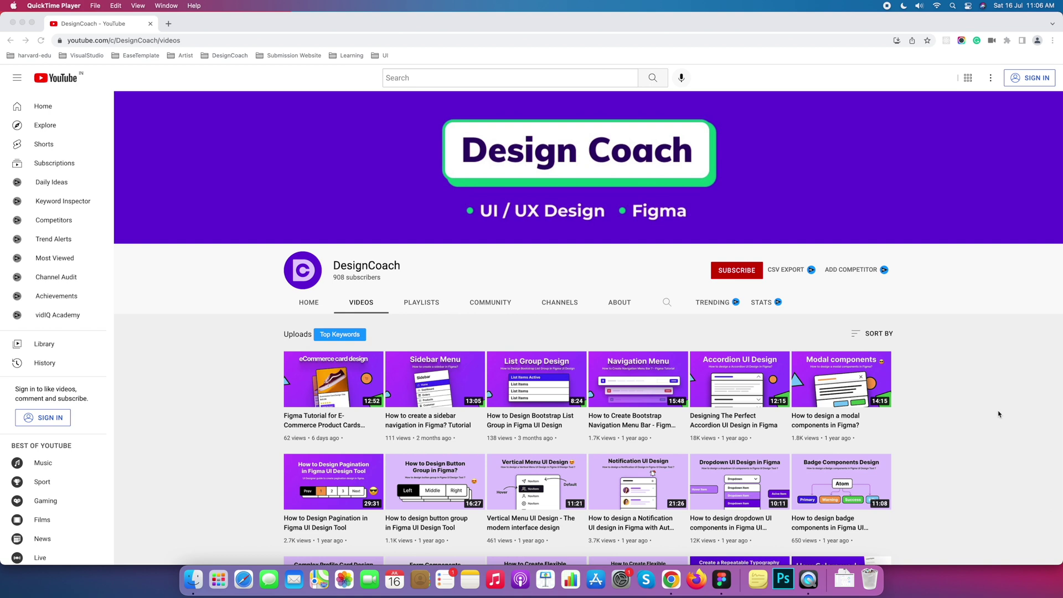
In Figma, narrow the reference testimonial card to 347 px to check how its quote reflows
scroll(574, 266, down, 5)
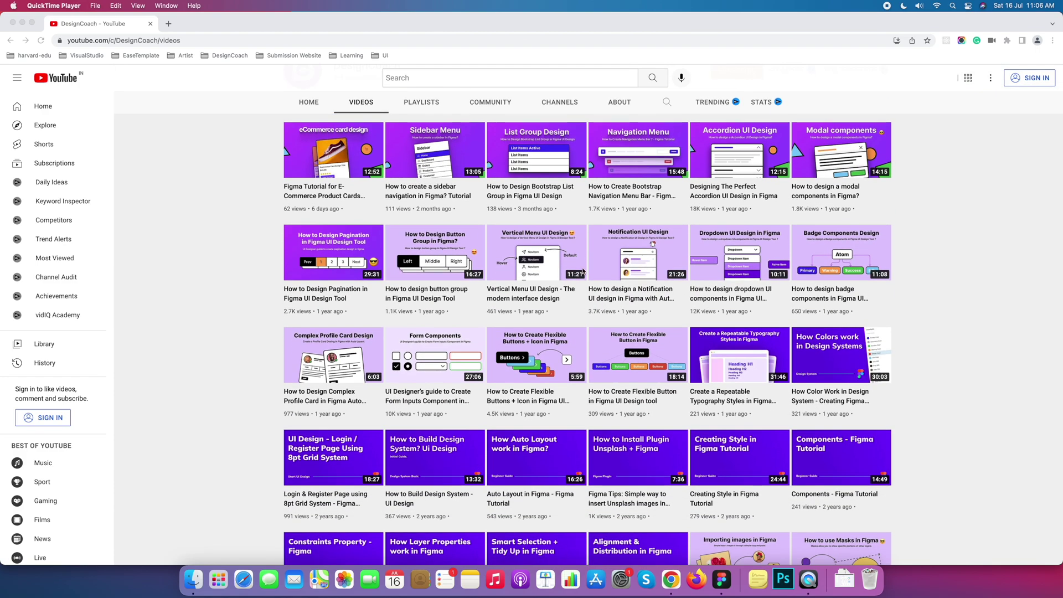
scroll(879, 298, up, 5)
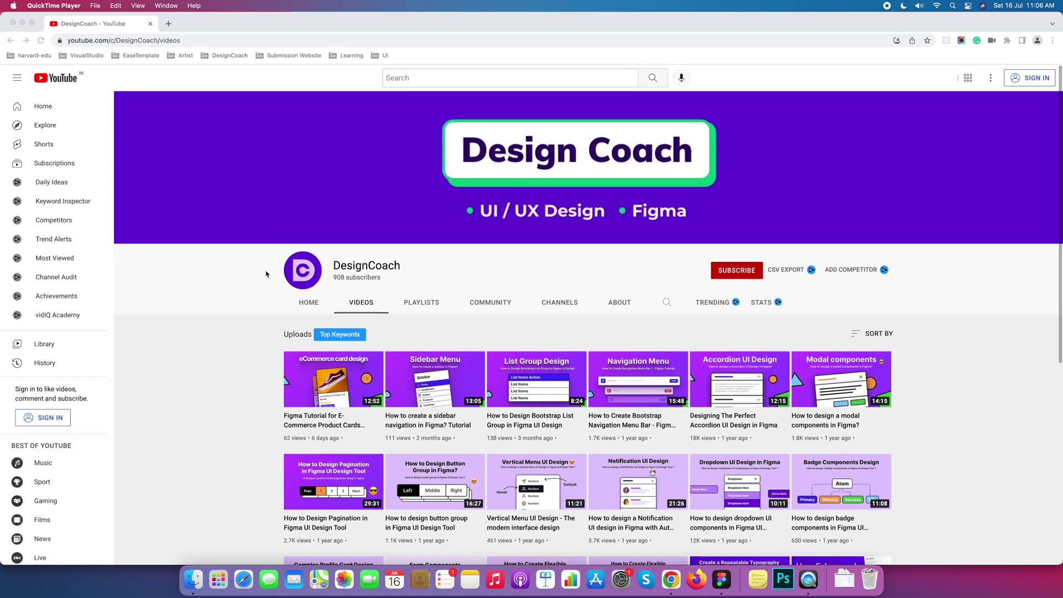
click(319, 308)
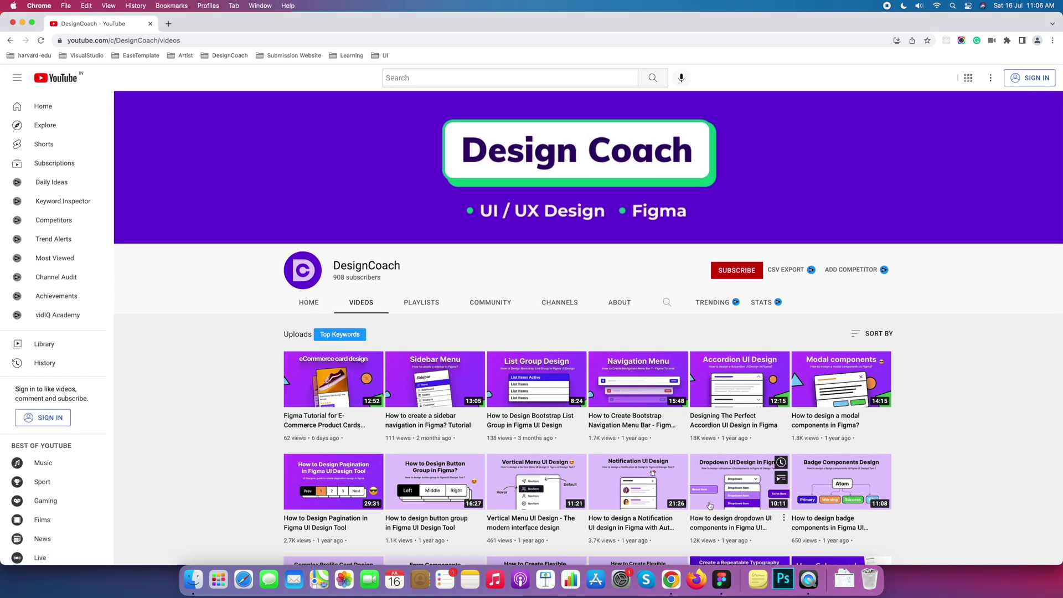
click(722, 579)
scroll(549, 293, up, 3)
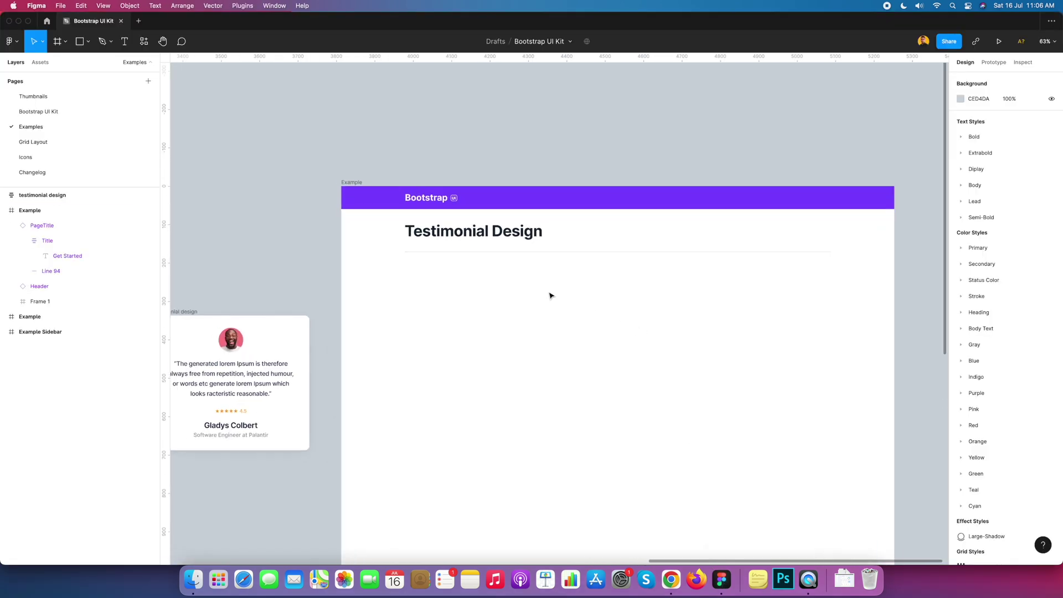
drag(548, 292, 621, 182)
click(270, 209)
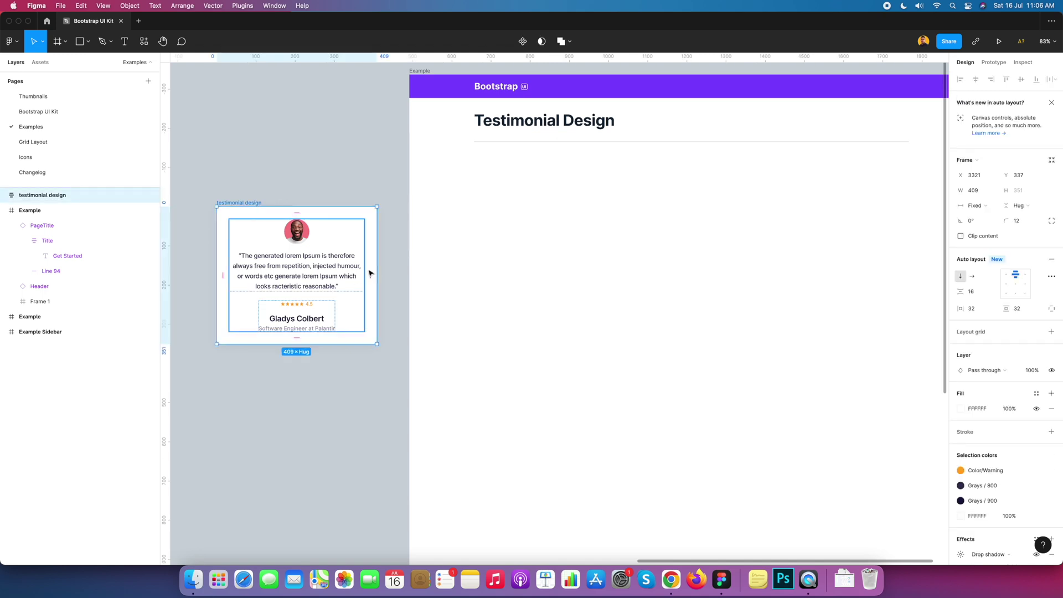
mouse_move(376, 266)
mouse_down()
mouse_move(332, 262)
mouse_move(390, 263)
mouse_move(320, 264)
mouse_move(392, 266)
mouse_move(345, 268)
mouse_move(368, 273)
mouse_up()
Deselect the card and pan over to the empty Testimonial Design frame
key(Escape)
scroll(638, 231, up, 3)
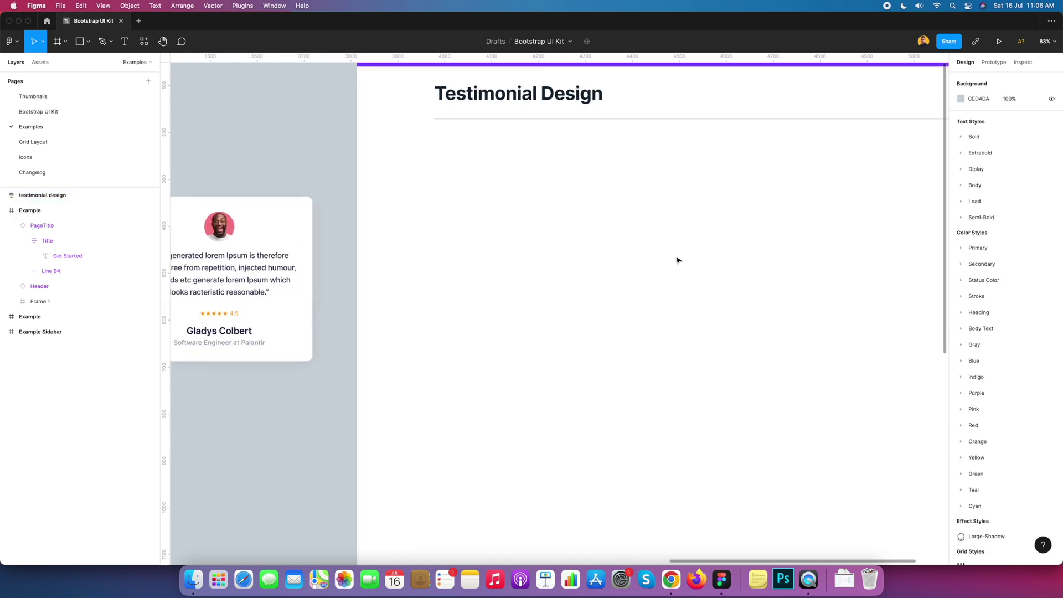
drag(679, 261, 631, 255)
scroll(631, 255, right, 5)
scroll(631, 255, up, 3)
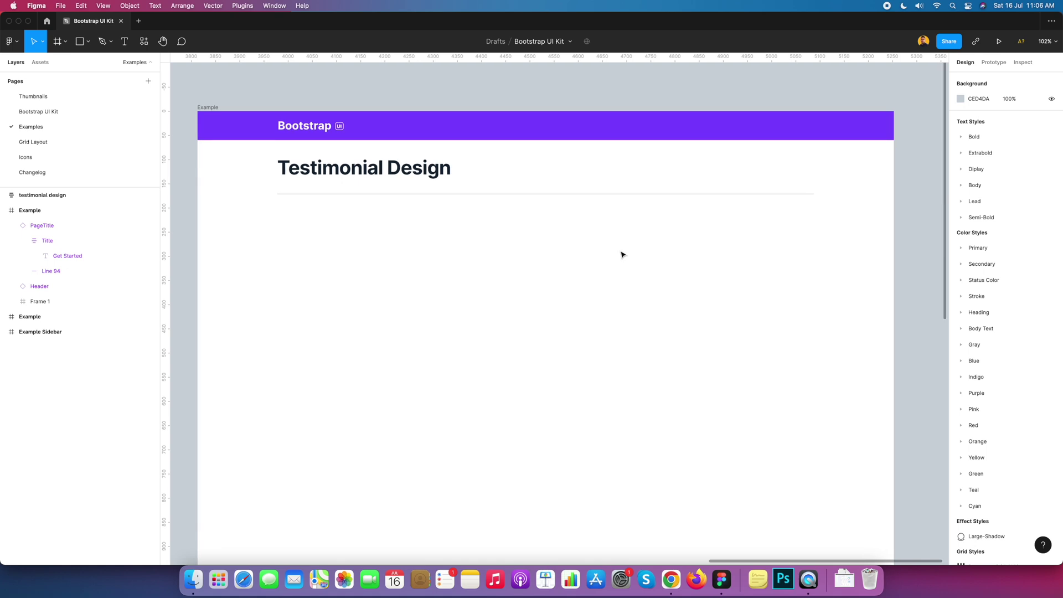
click(88, 42)
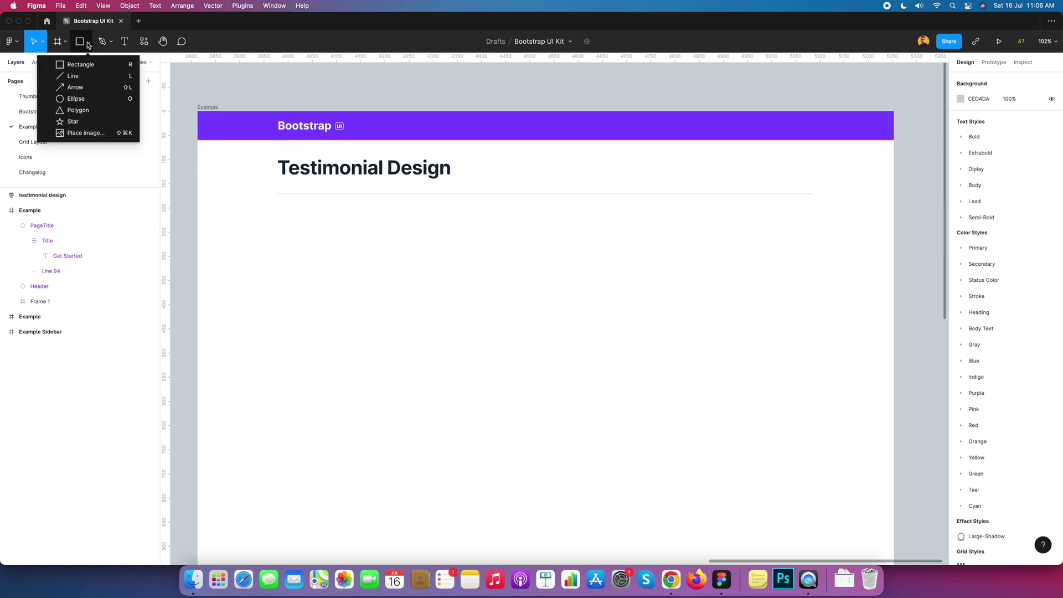
Draw a circle below the Testimonial Design heading and size it to 72×72
click(76, 98)
click(520, 317)
drag(546, 345, 524, 325)
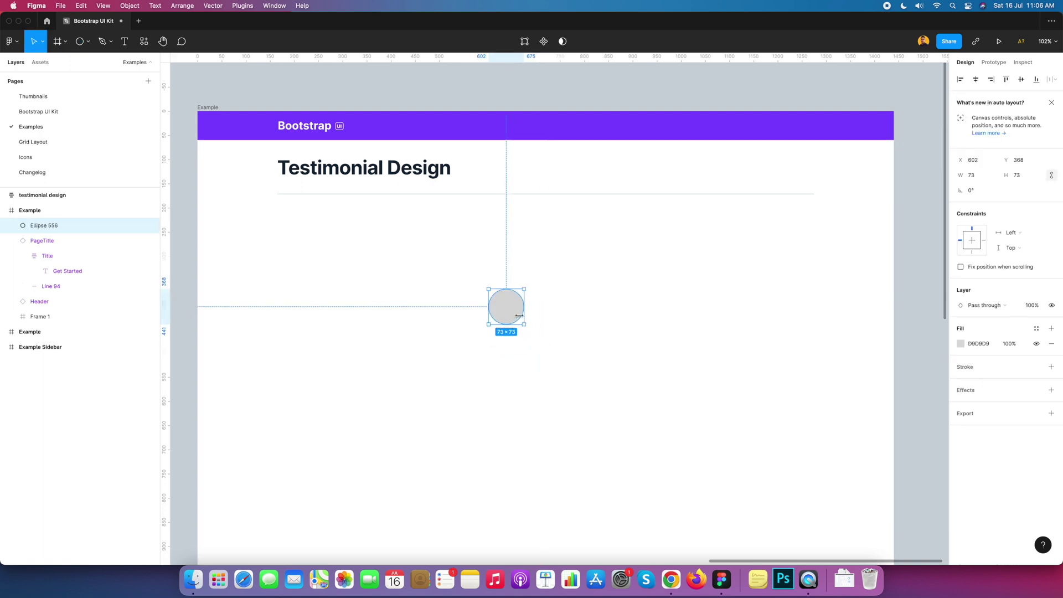
click(978, 180)
key(Tab)
click(979, 180)
text(7)
key(Return)
Rename the circle layer to Avatar
click(599, 313)
drag(567, 322, 513, 299)
click(601, 298)
click(499, 294)
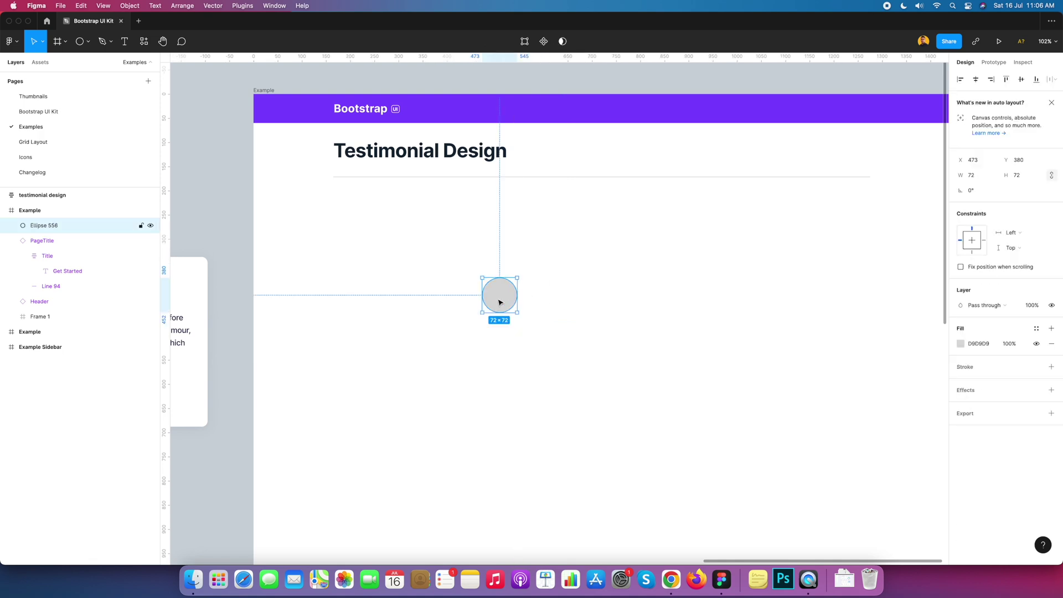
key(super+r)
text(Av)
key(Return)
Wrap the Avatar circle in a new frame and give it auto layout
click(615, 277)
click(508, 296)
right_click(508, 296)
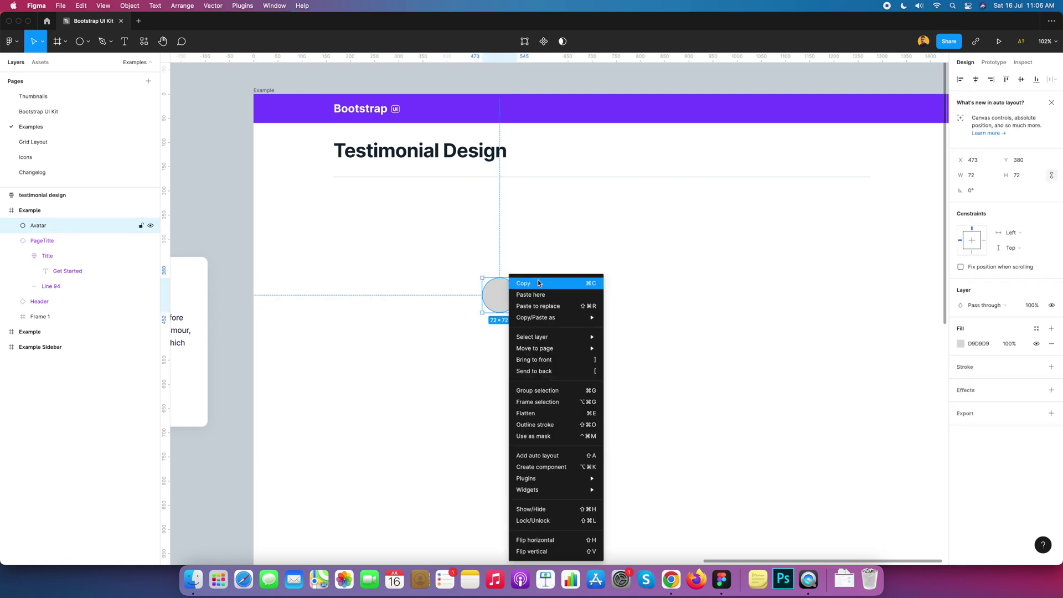
click(557, 405)
right_click(509, 295)
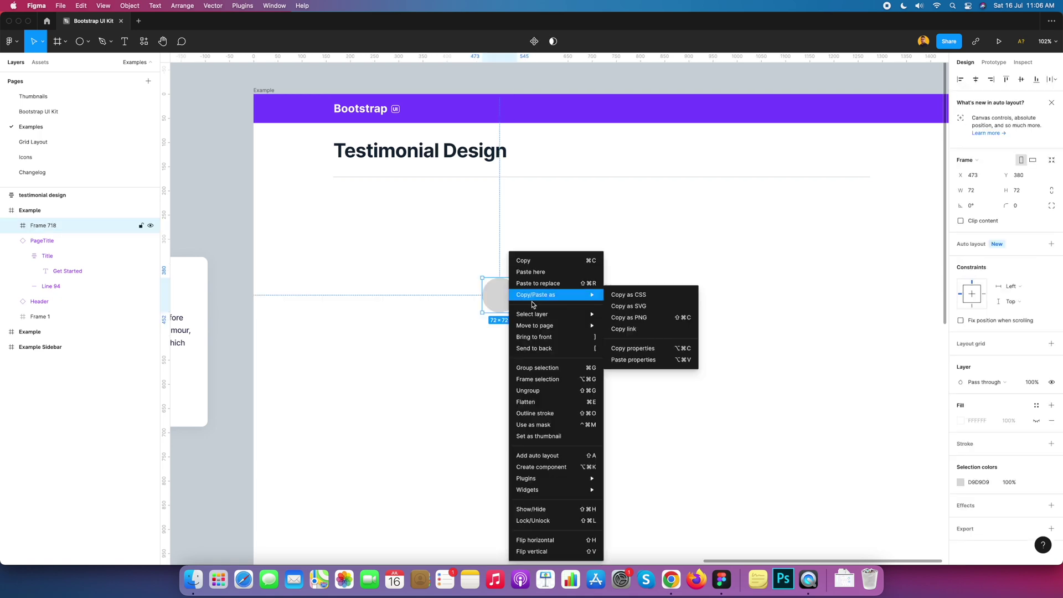
click(536, 456)
Rename the avatar frame to avtar
click(12, 226)
click(12, 226)
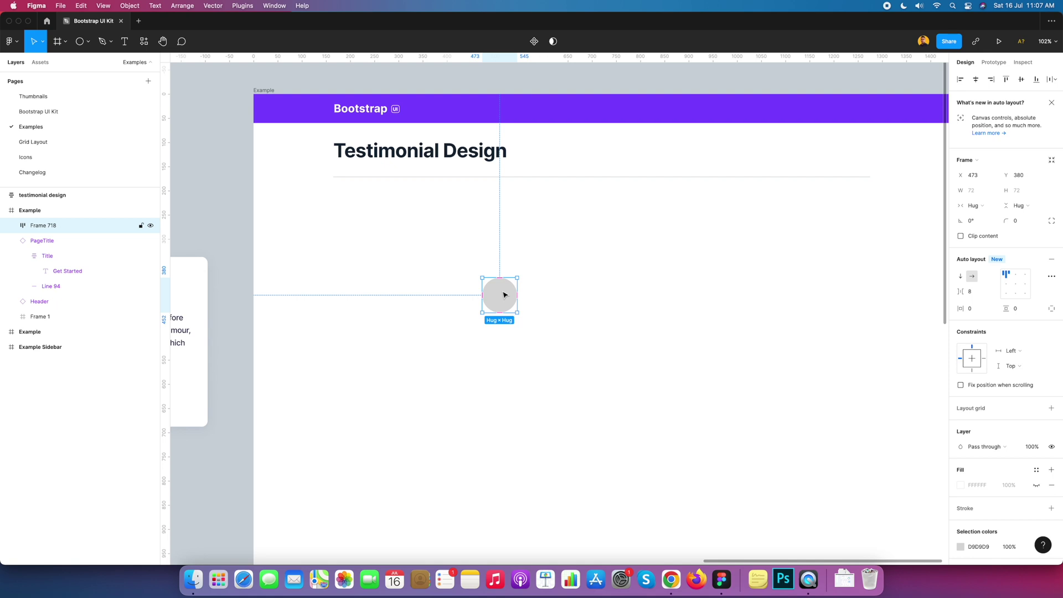
key(super+r)
text(av)
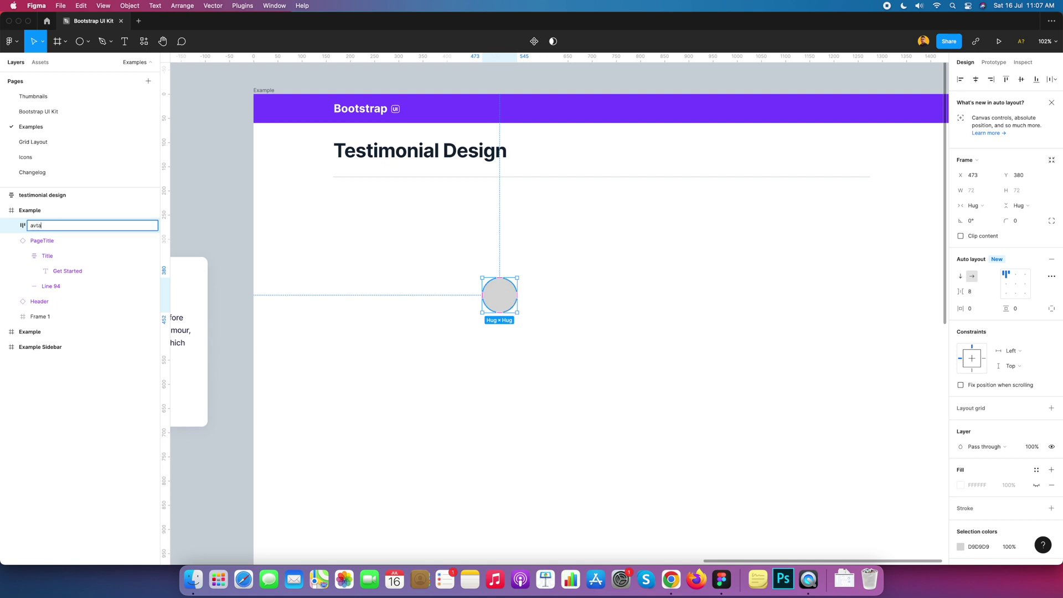
key(Return)
Open a new tab in the Chrome browser
click(557, 281)
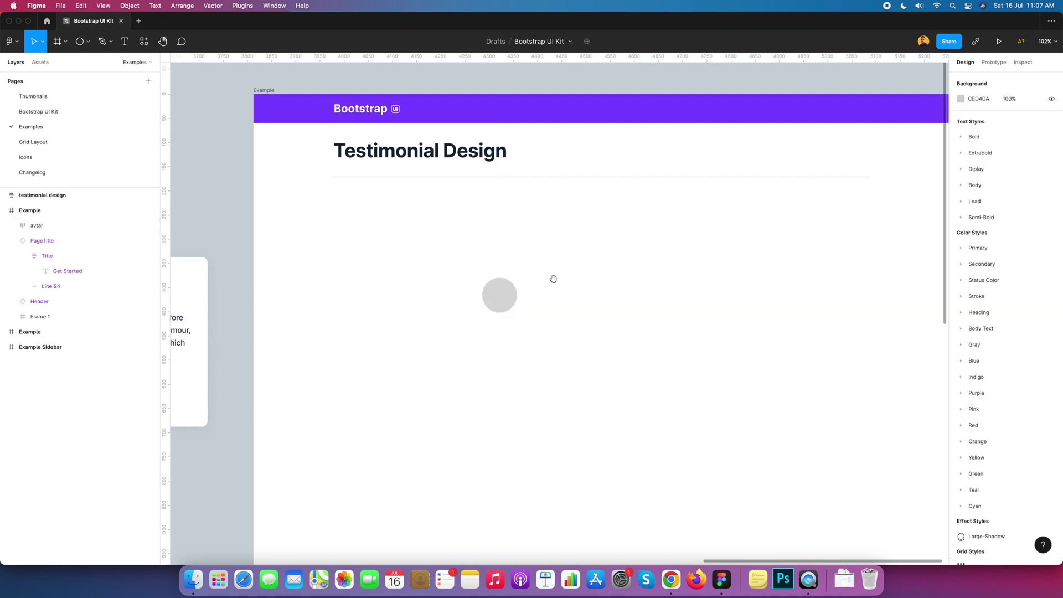
scroll(587, 272, left, 2)
scroll(587, 272, down, 1)
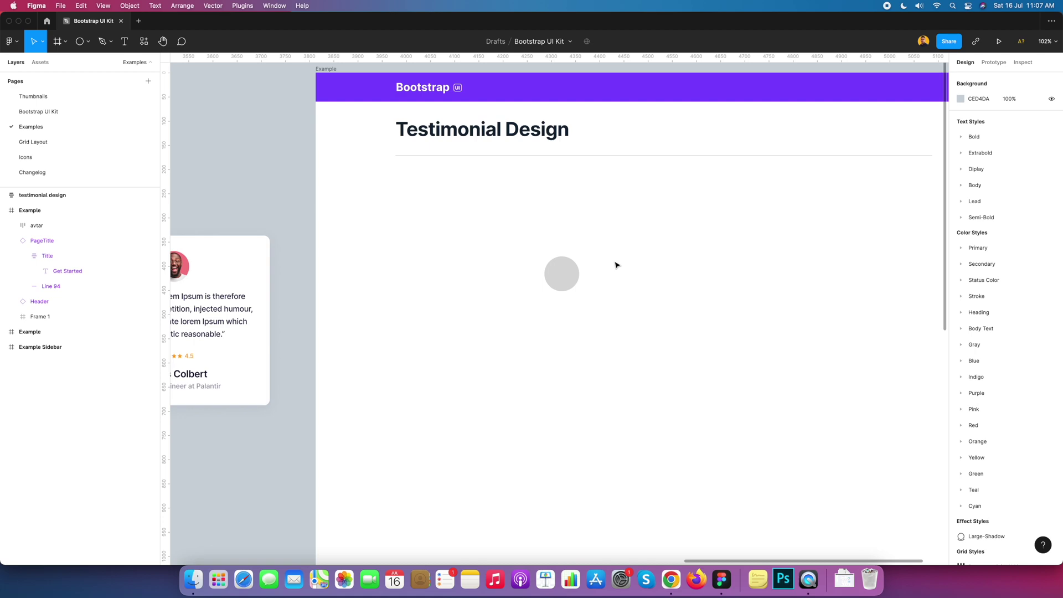
click(670, 579)
key(super+t)
Generate Lorem Ipsum on lipsum.com and copy the first paragraph's opening sentences
text(lorem isp)
key(Return)
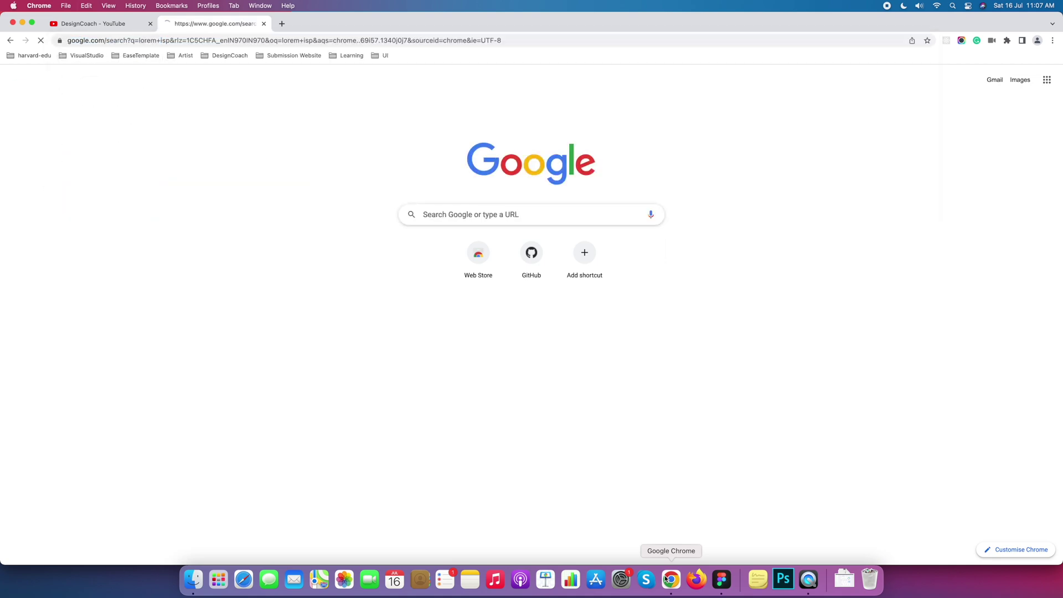
click(183, 187)
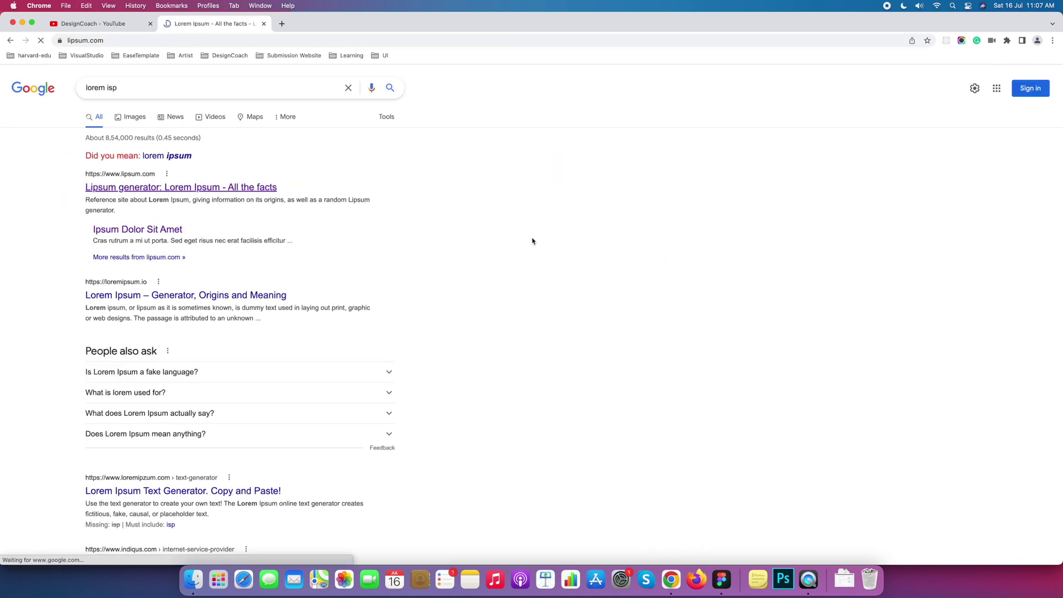
scroll(654, 293, down, 5)
click(655, 294)
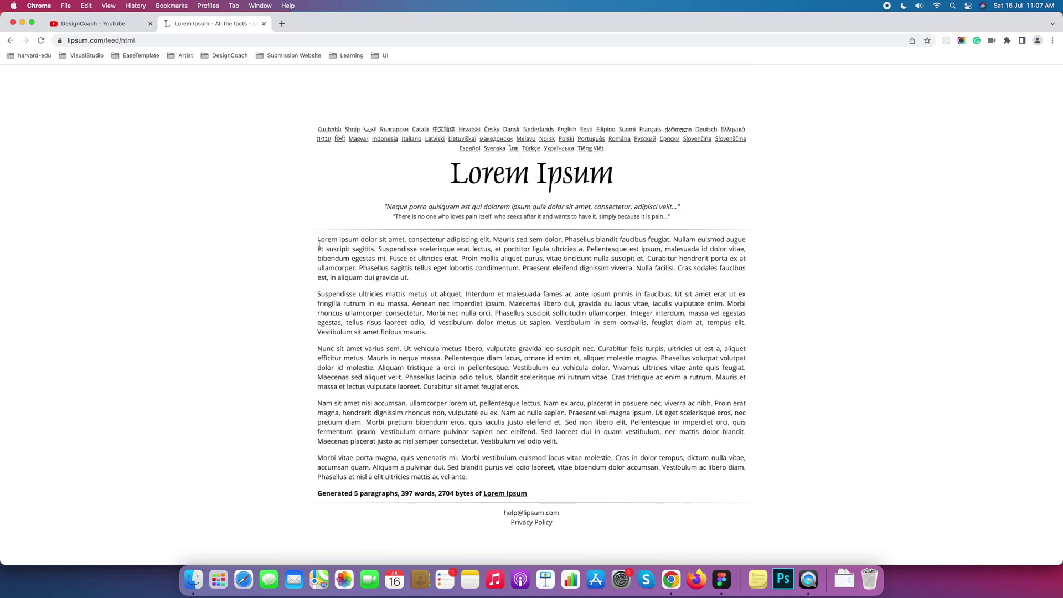
drag(318, 240, 378, 250)
key(super+c)
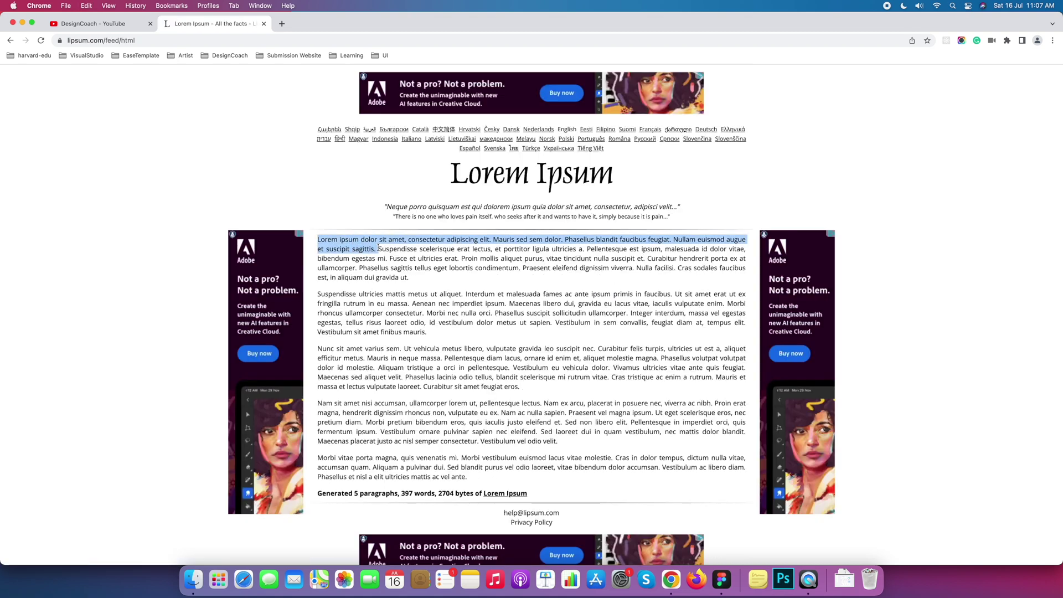
key(super+Tab)
key(ctrl+g)
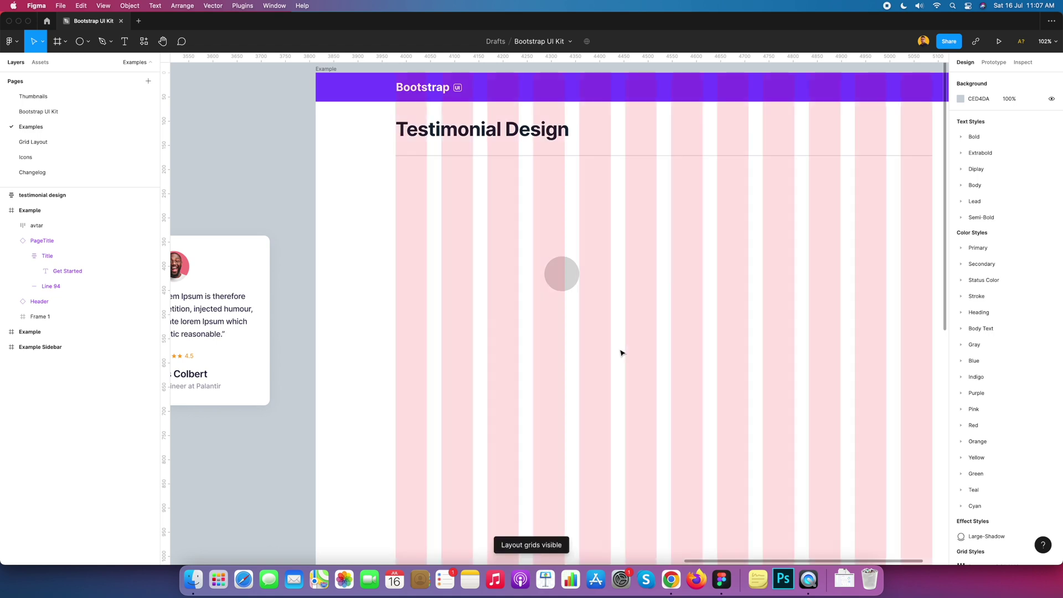
Paste the copied Lorem Ipsum into a 350×112 text box below the avatar
scroll(622, 328, right, 3)
drag(514, 293, 505, 275)
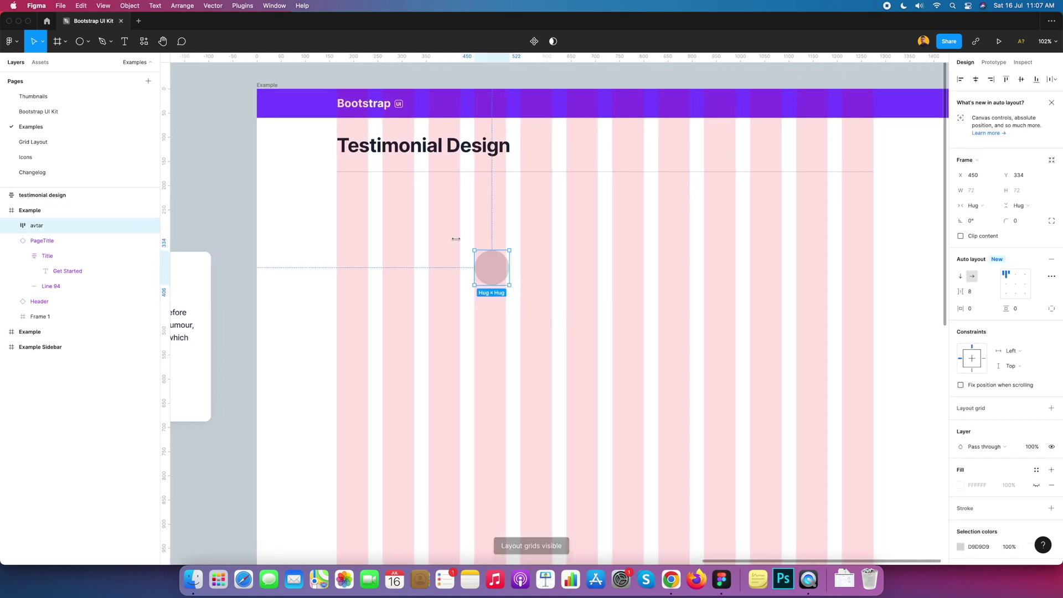
click(125, 42)
drag(427, 299, 597, 353)
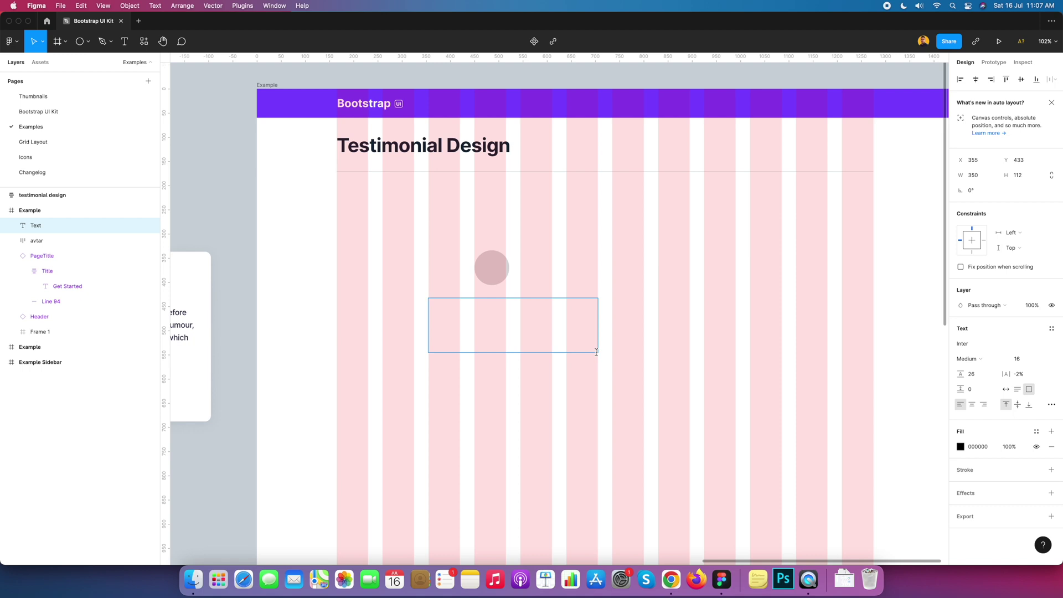
key(super+v)
key(Escape)
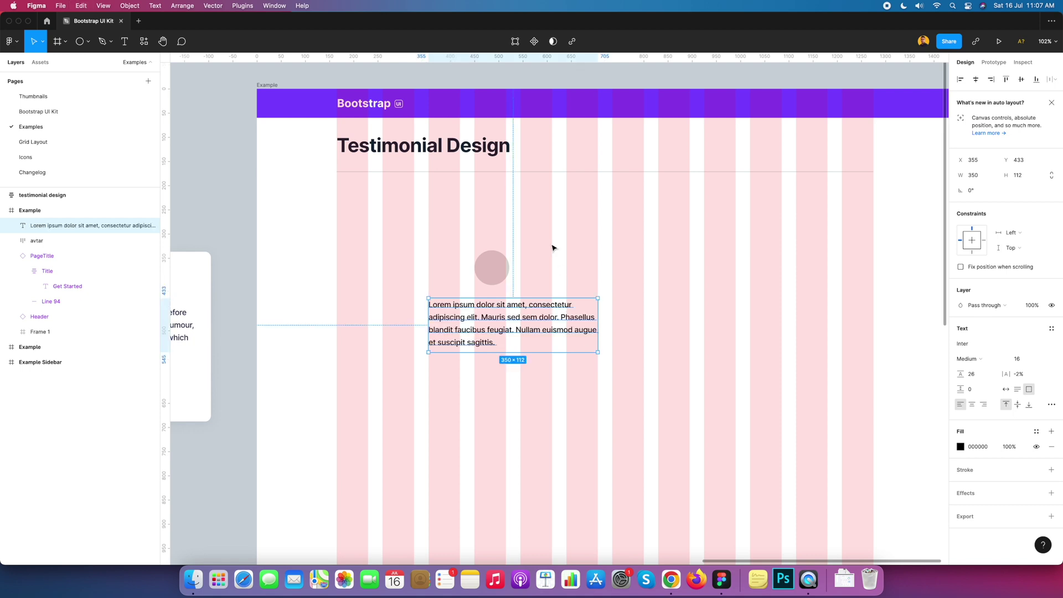
Apply the Gray/800 colour style to the quote text
click(1036, 431)
click(1036, 432)
click(1036, 432)
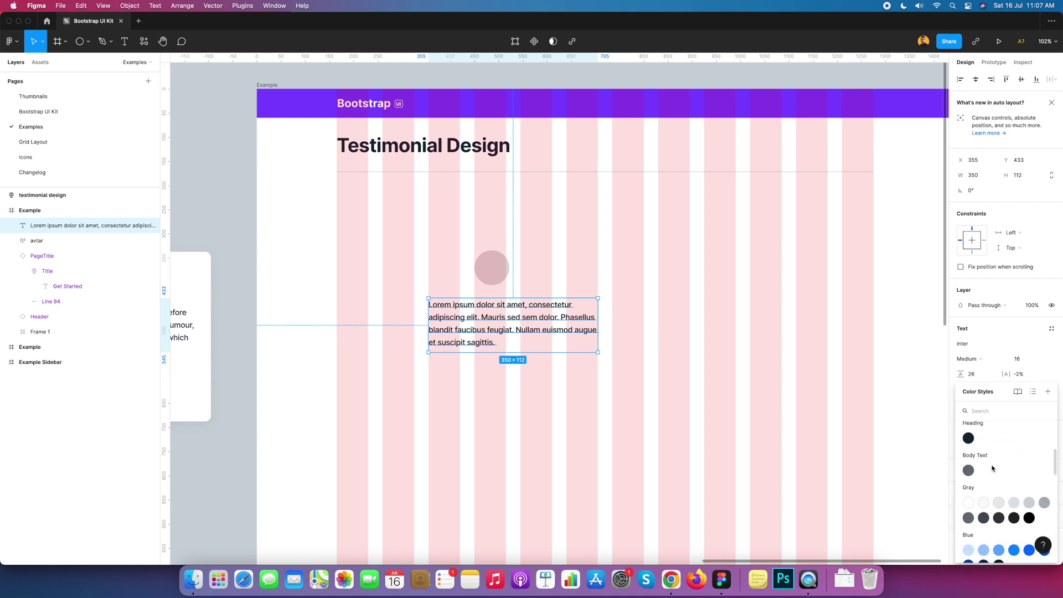
click(912, 423)
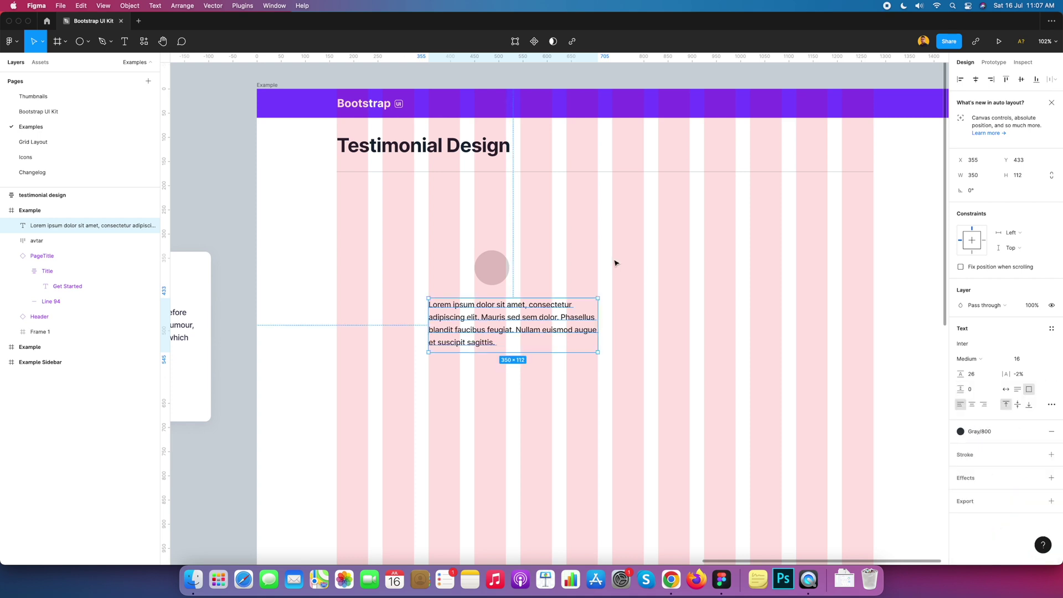
click(574, 283)
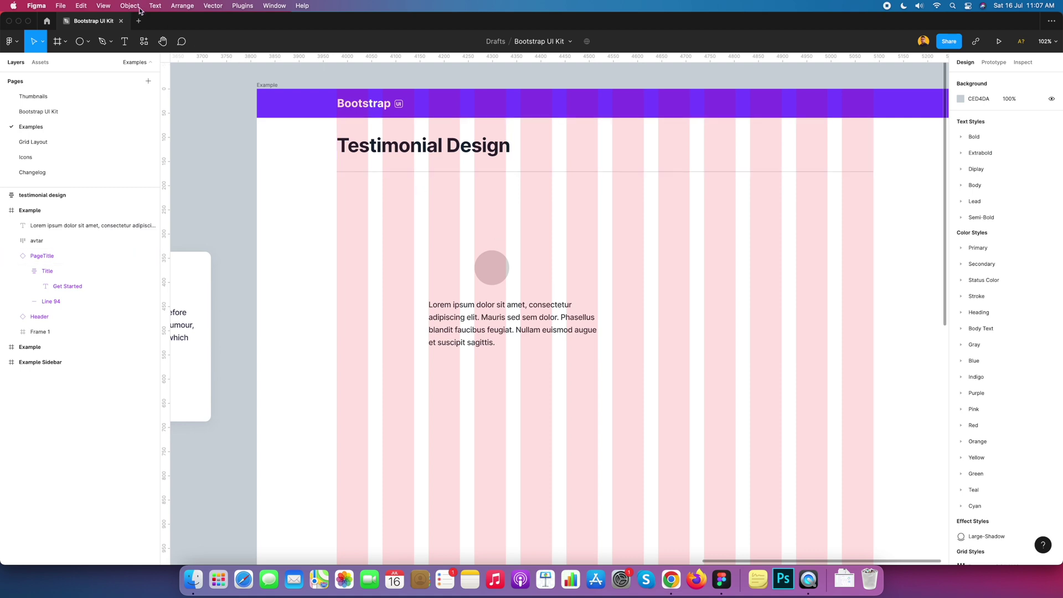
Turn off the layout grids and nudge the paragraph slightly up and left
click(115, 8)
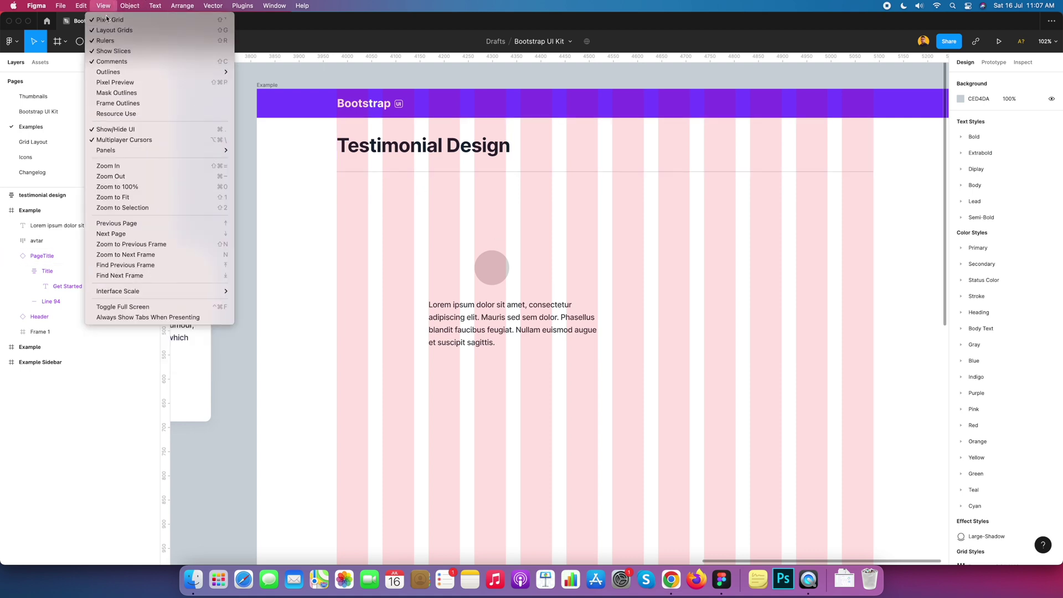
click(108, 32)
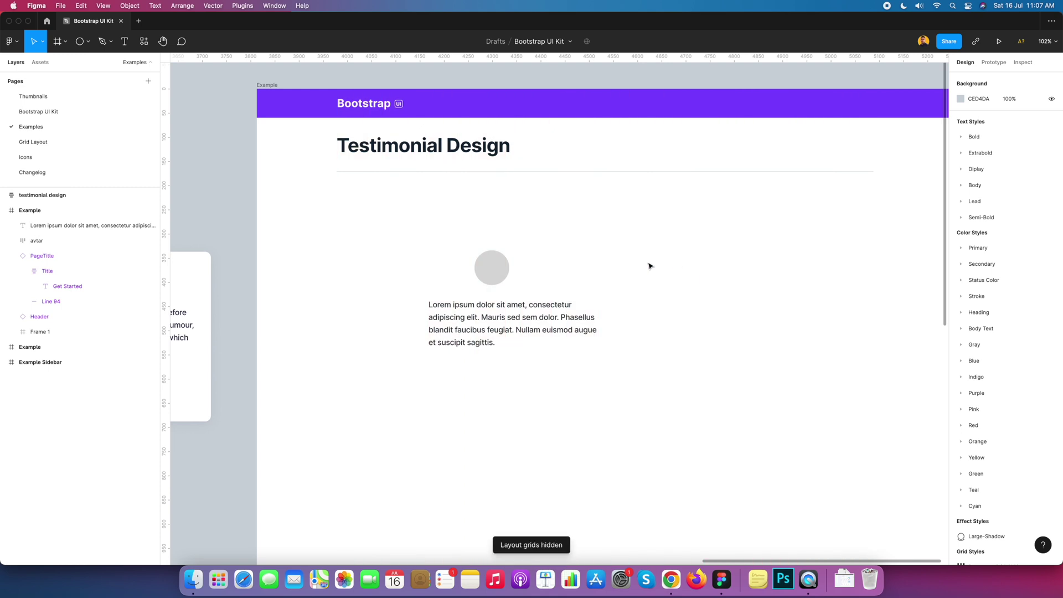
drag(488, 276, 520, 251)
drag(554, 292, 550, 288)
Wrap the quote text in an auto-layout frame named testimonialContent
right_click(550, 292)
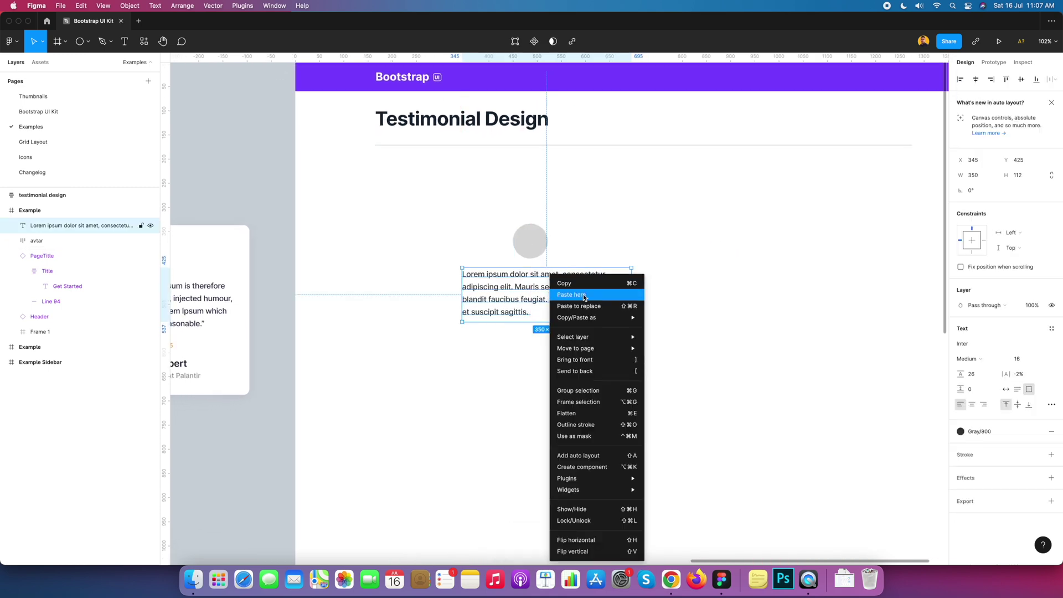
click(580, 461)
key(super+r)
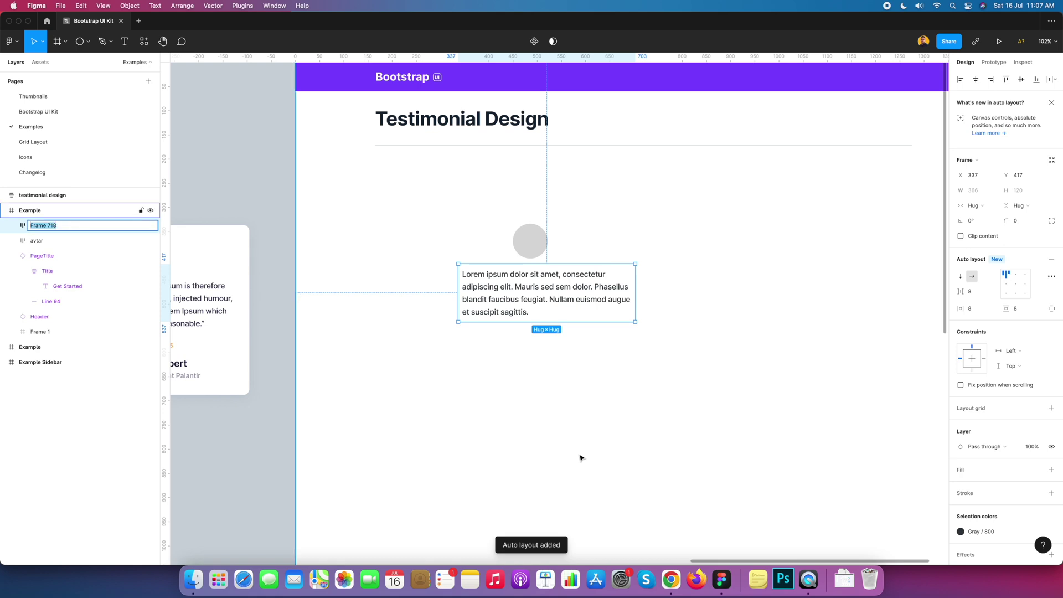
text(Testimo)
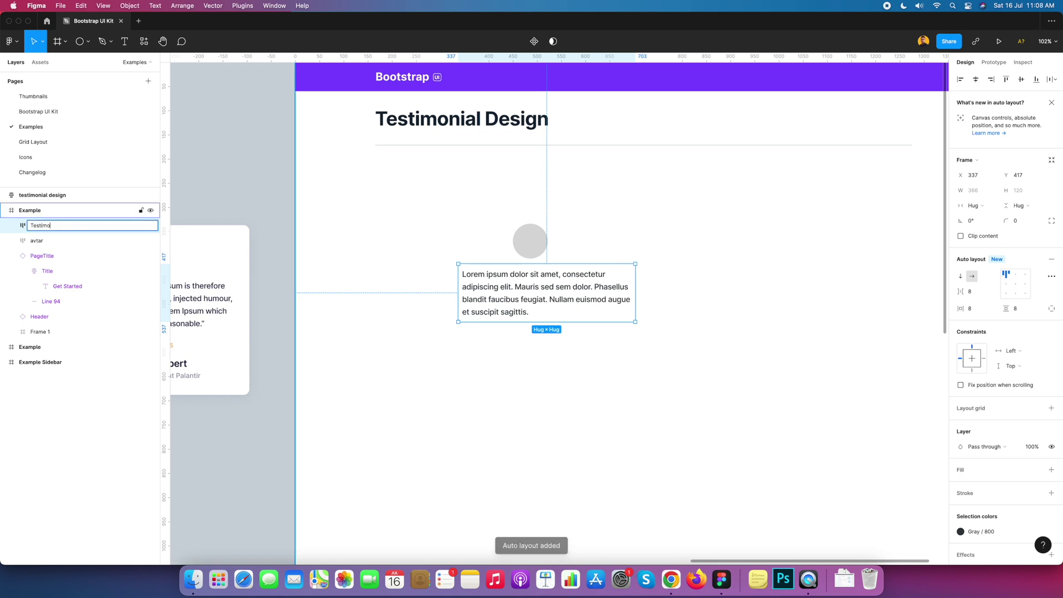
text(nial-Content)
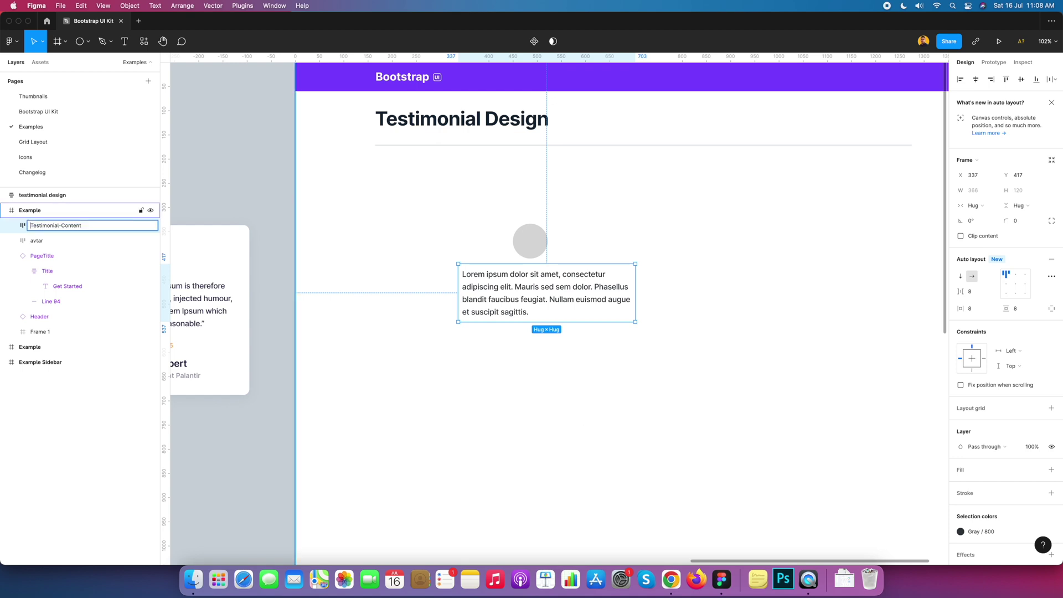
text(t)
key(End)
key(Return)
Centre the avatar circle horizontally above the testimonialContent frame
click(649, 198)
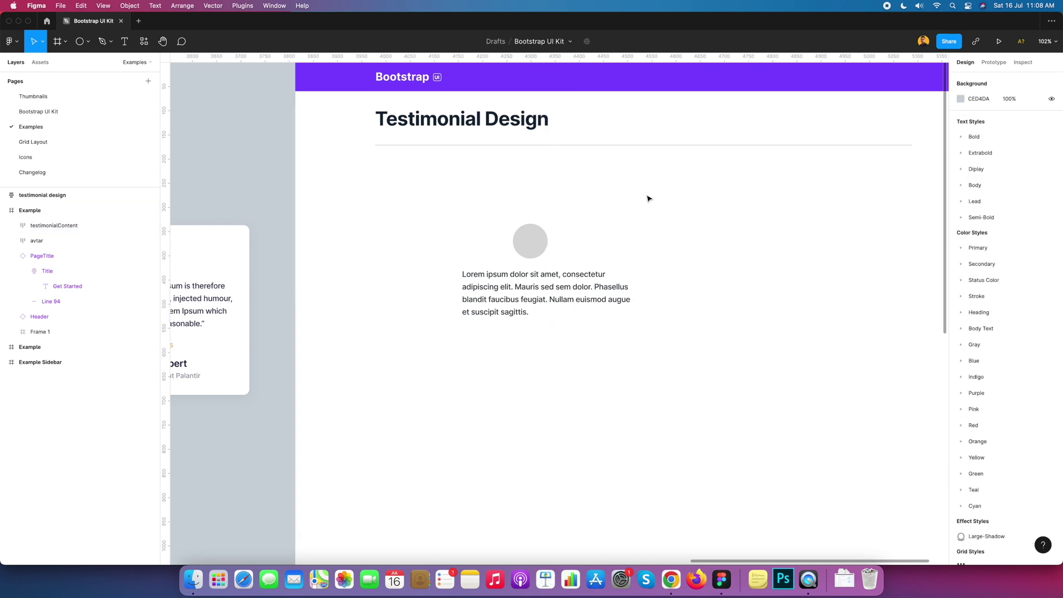
click(510, 283)
scroll(601, 237, left, 1)
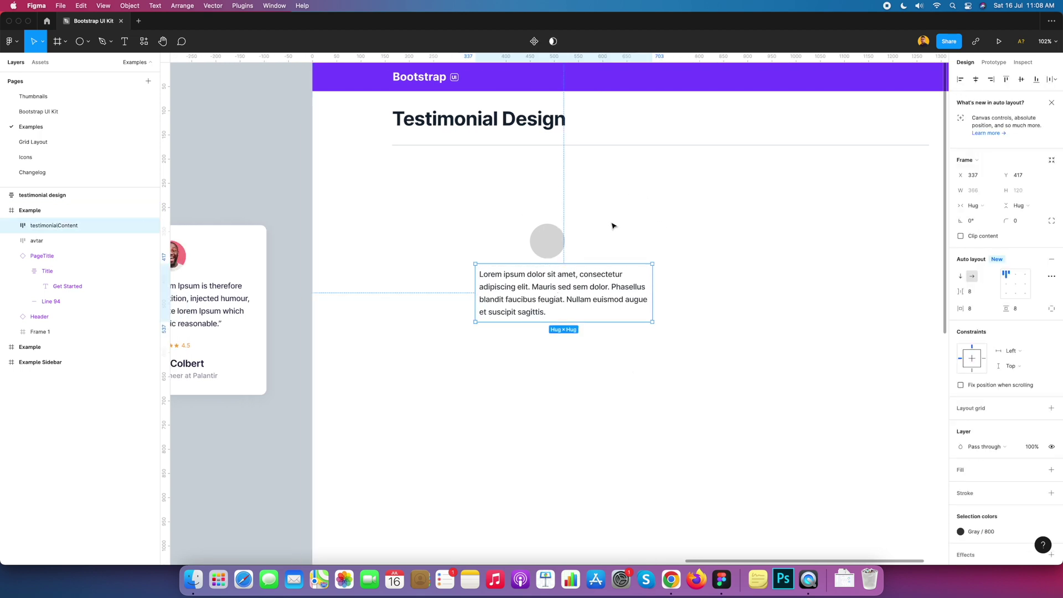
click(593, 311)
scroll(593, 311, down, 2)
scroll(594, 311, right, 1)
drag(585, 232, 531, 277)
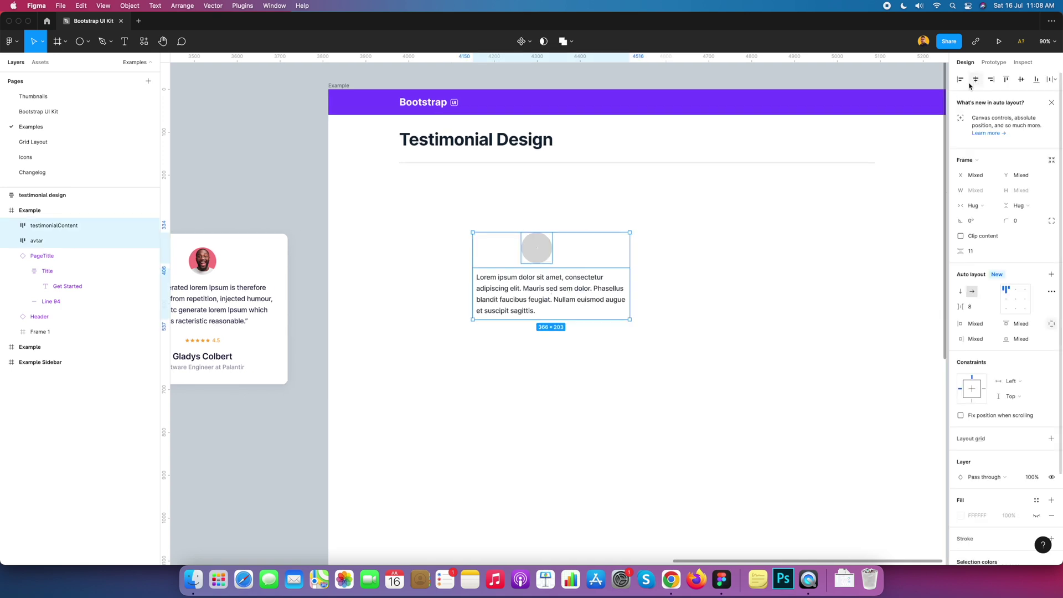
click(976, 79)
click(741, 278)
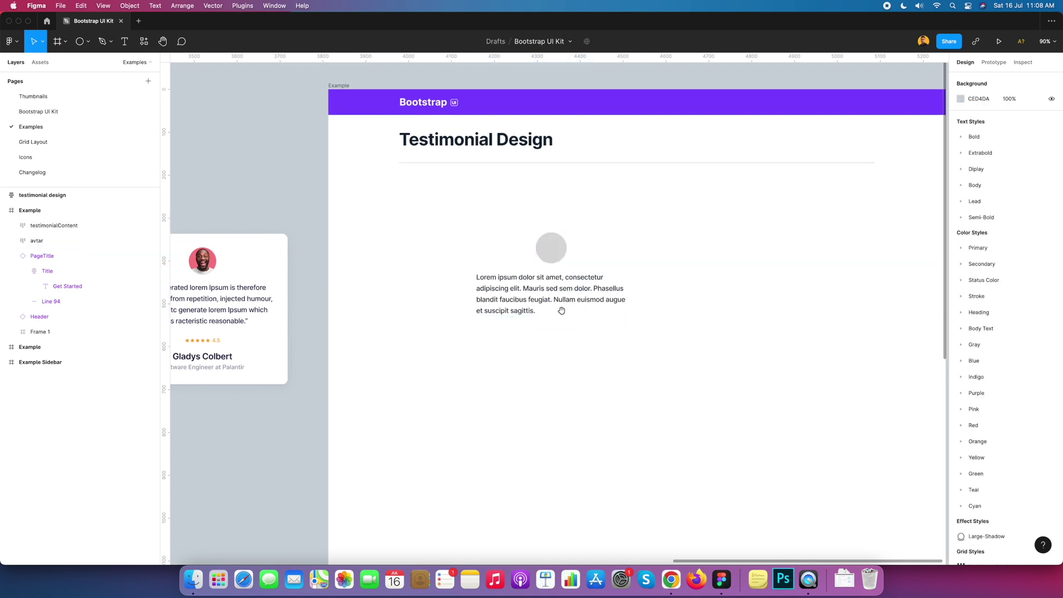
Reselect the testimonialContent frame to check it, then clear the selection
scroll(562, 310, left, 1)
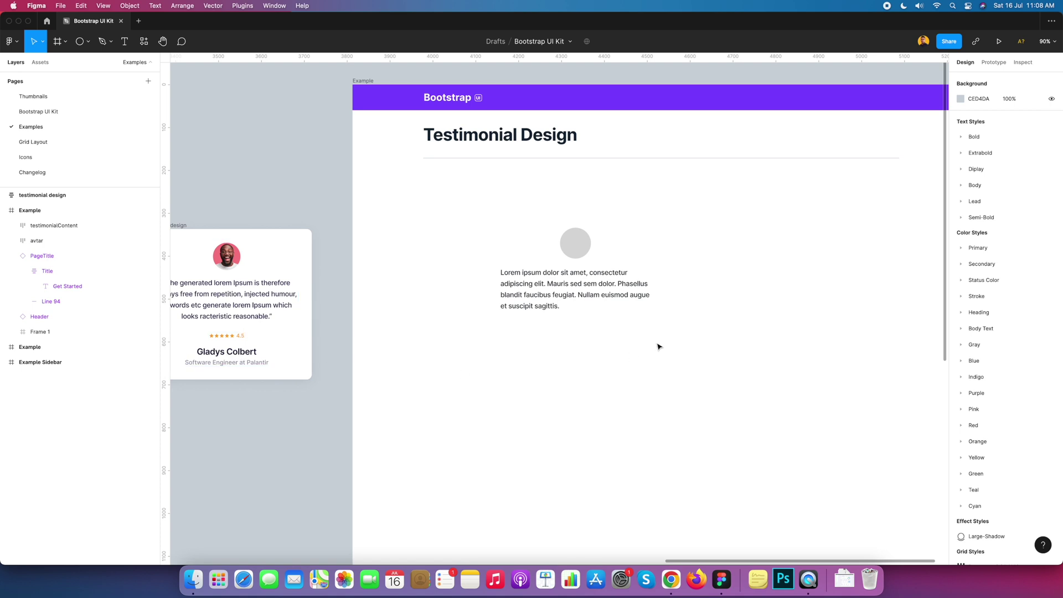
scroll(601, 323, down, 3)
click(593, 331)
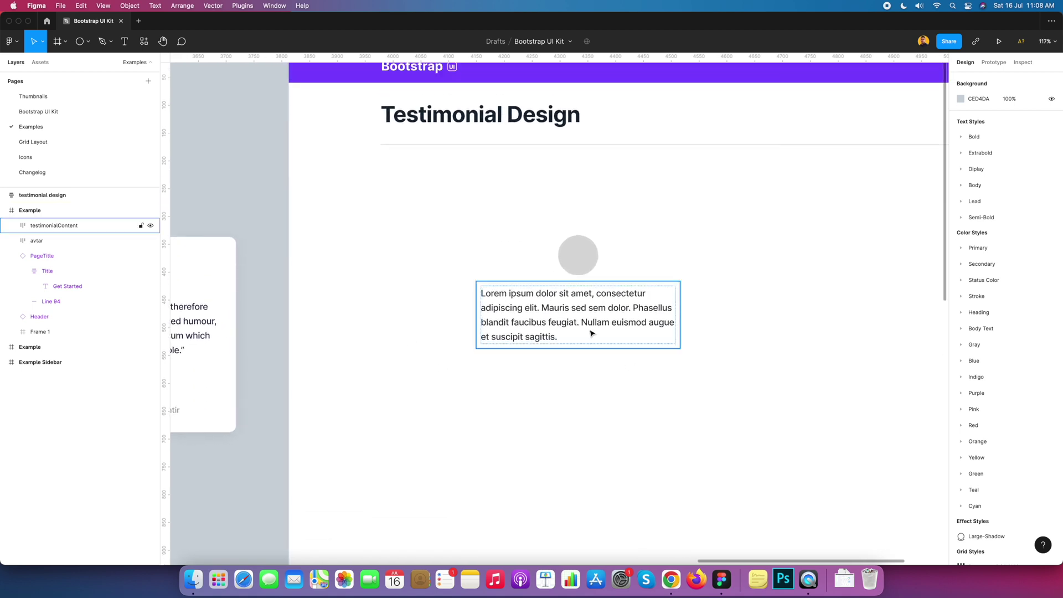
scroll(601, 326, up, 3)
click(650, 278)
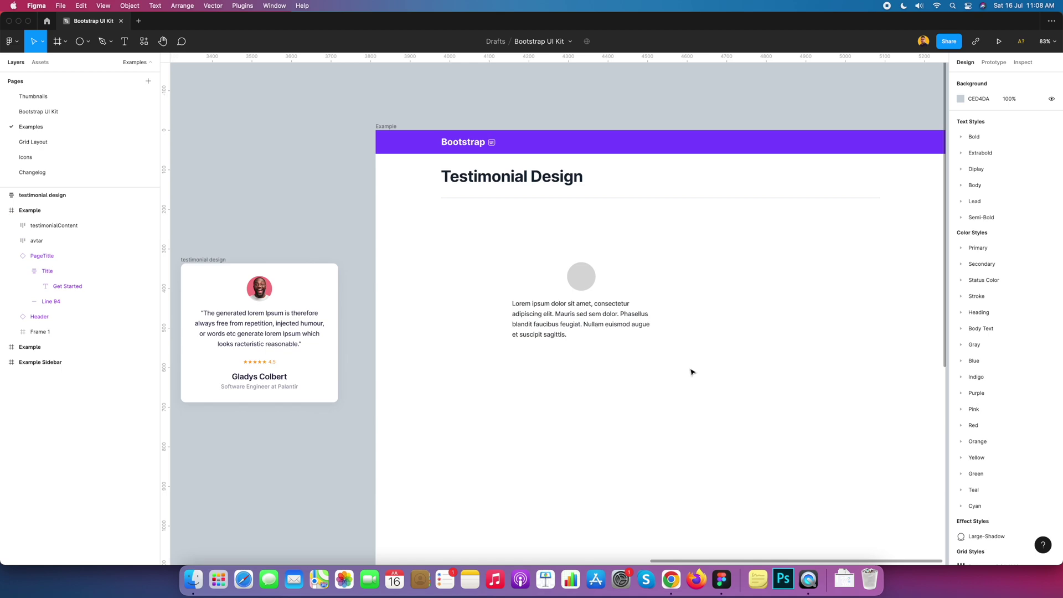
Copy the star-fill icon from the Icons page into the Example frame
click(26, 157)
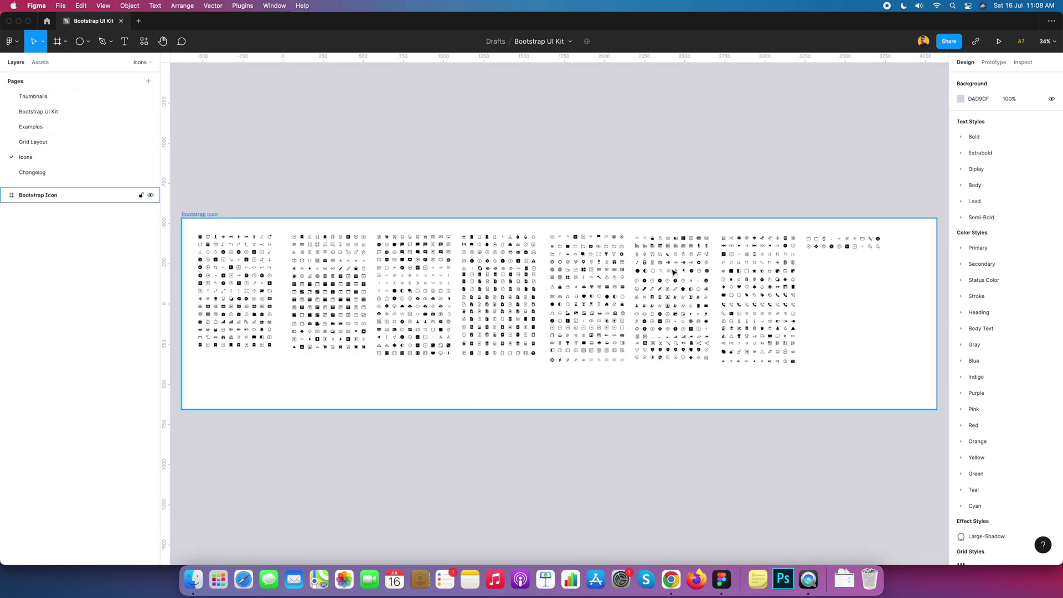
scroll(677, 276, up, 5)
scroll(791, 275, up, 5)
scroll(791, 275, up, 10)
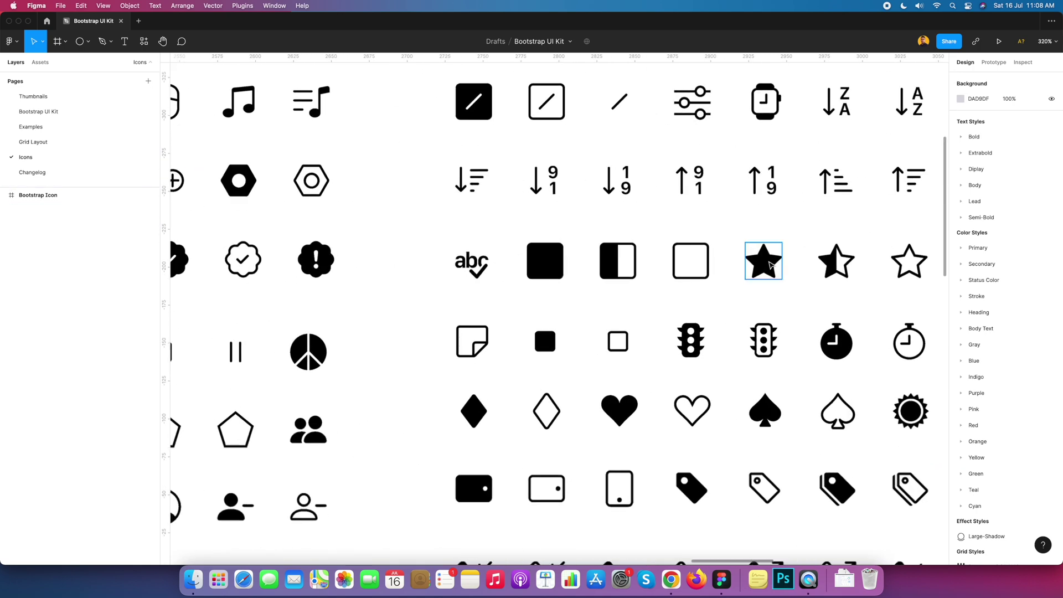
click(763, 261)
key(super+c)
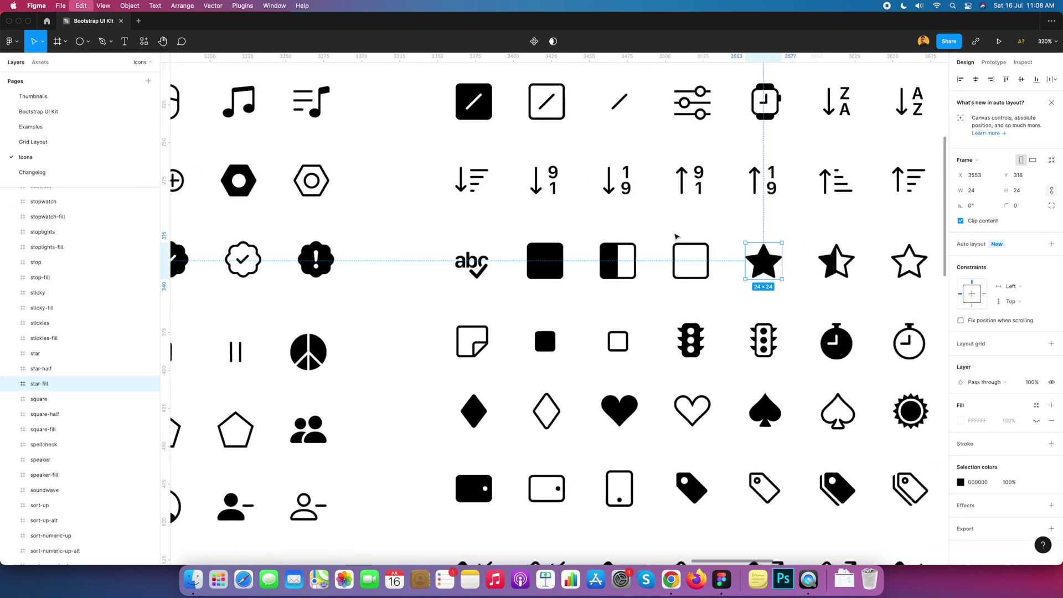
click(48, 132)
scroll(576, 359, up, 4)
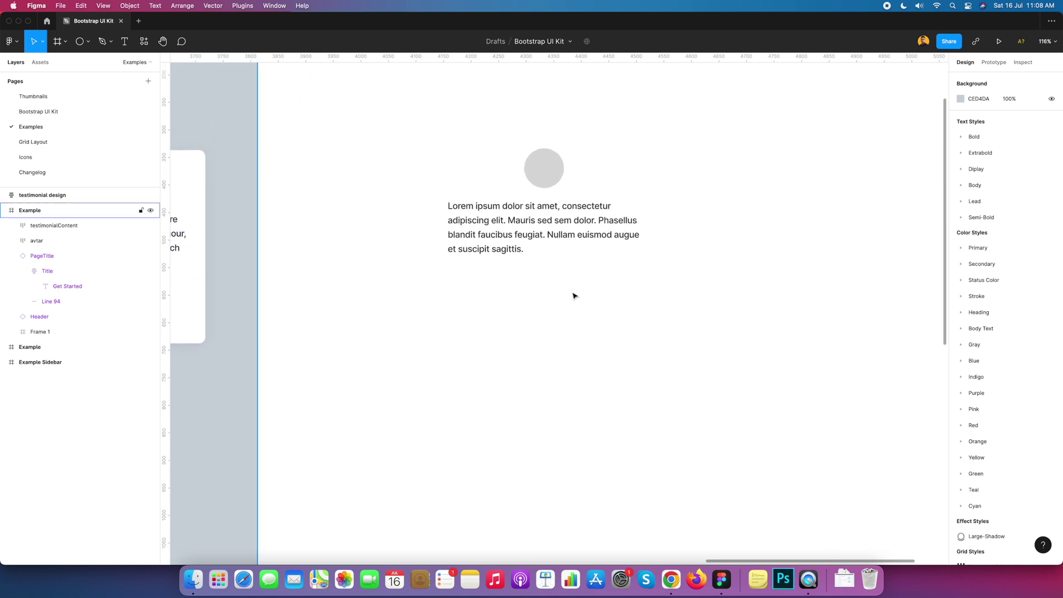
key(super+v)
Place the star under the quote at 16 px and colour it Status Color/Warning yellow
drag(554, 308, 467, 277)
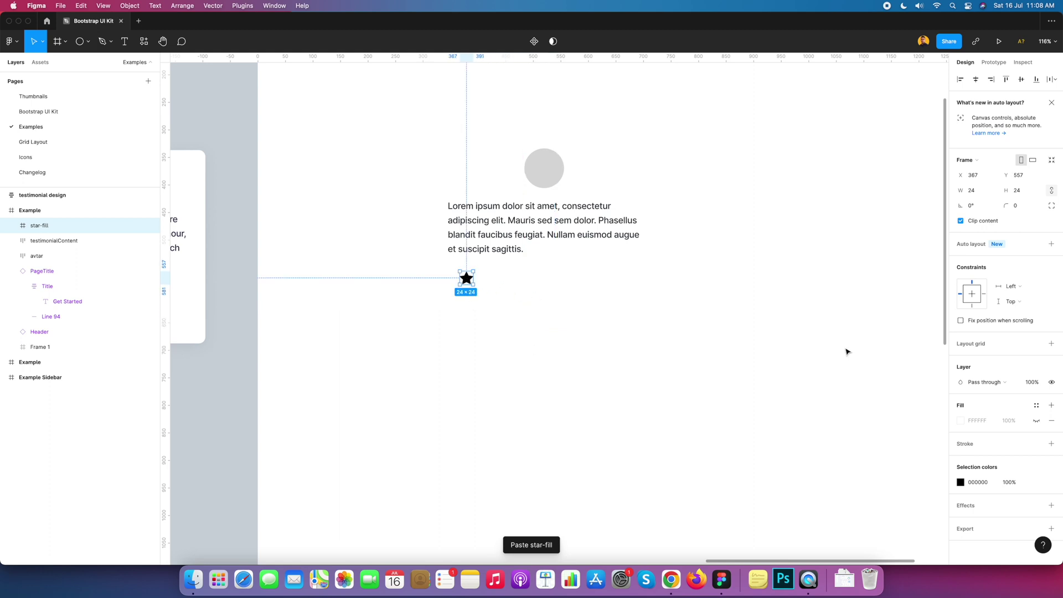
click(1025, 194)
text(16)
key(Return)
click(759, 304)
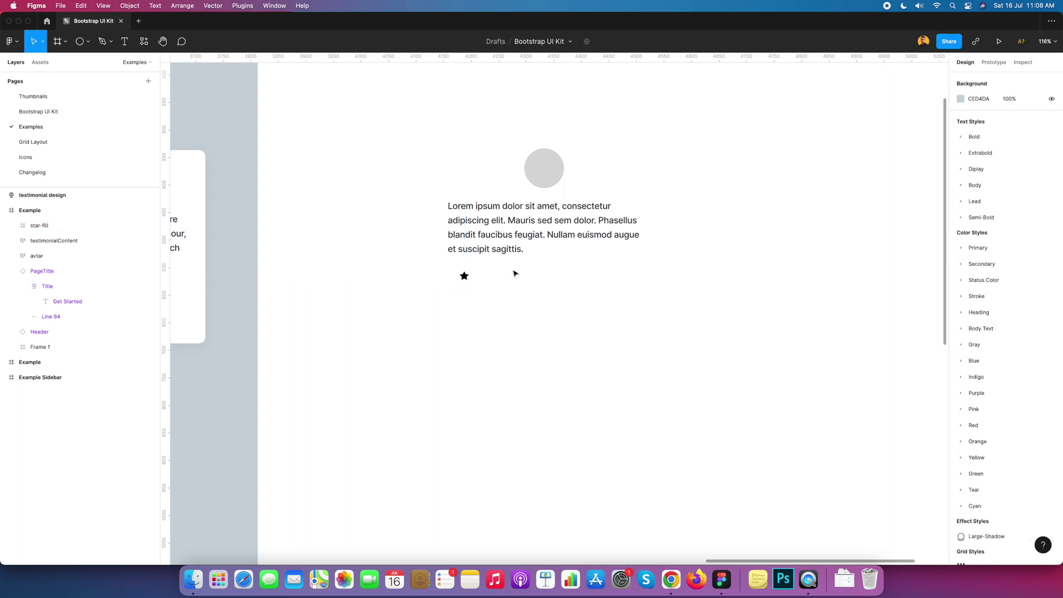
click(464, 276)
click(1035, 483)
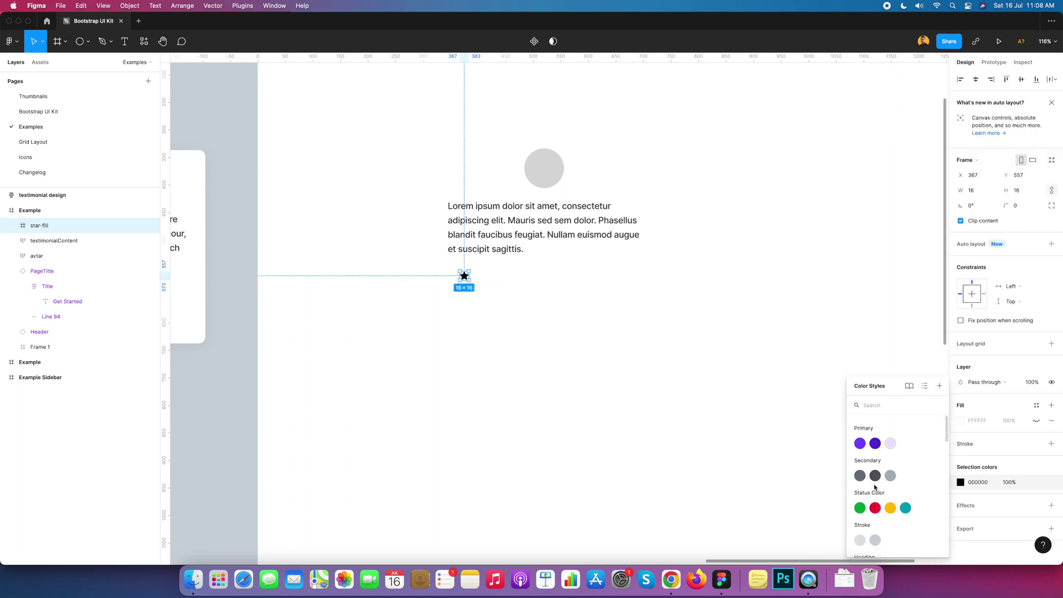
click(885, 505)
click(731, 377)
Duplicate the star to its right
scroll(539, 297, up, 3)
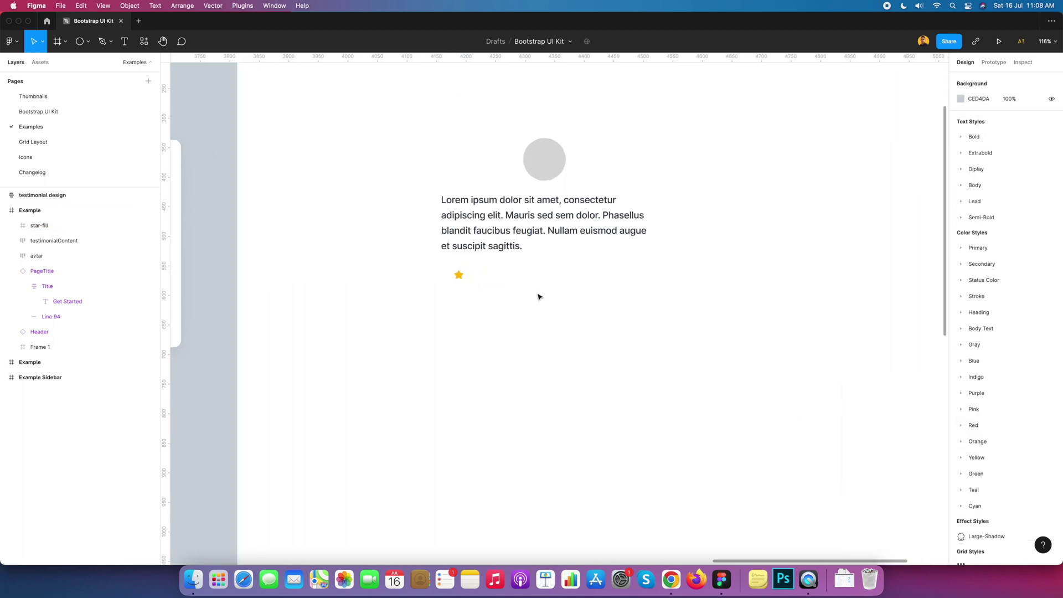
click(456, 275)
scroll(452, 275, up, 3)
drag(452, 275, 472, 275)
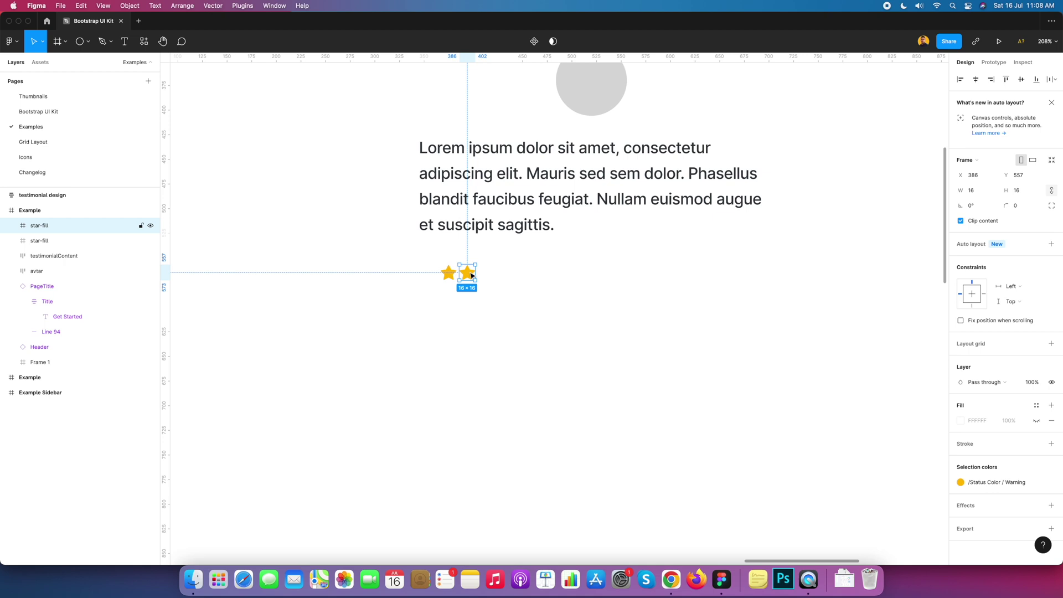
Duplicate the stars to make five and space them evenly in a row
drag(469, 276, 505, 277)
click(507, 275)
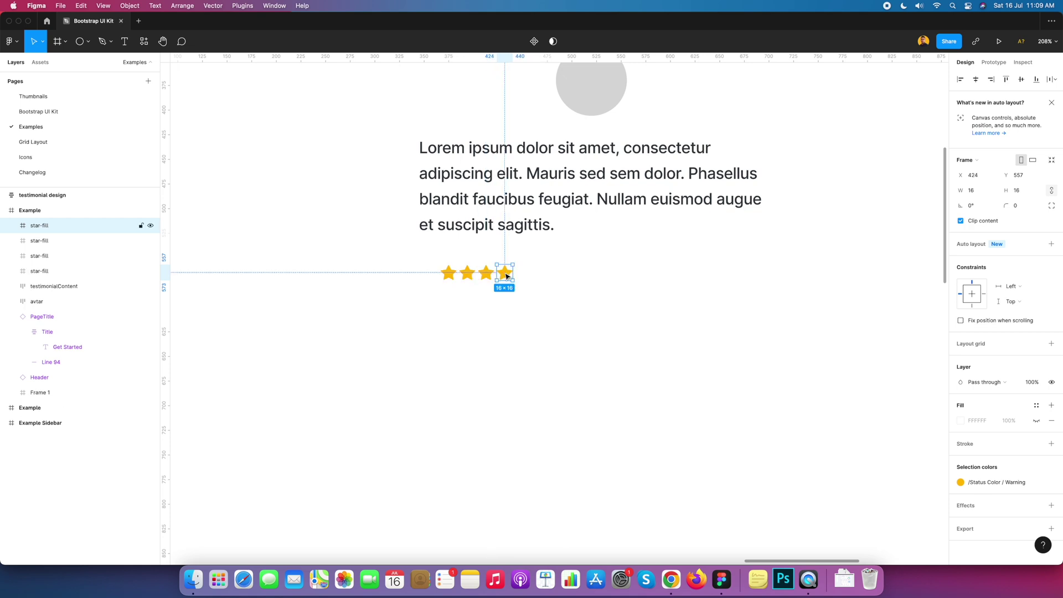
drag(507, 275, 442, 304)
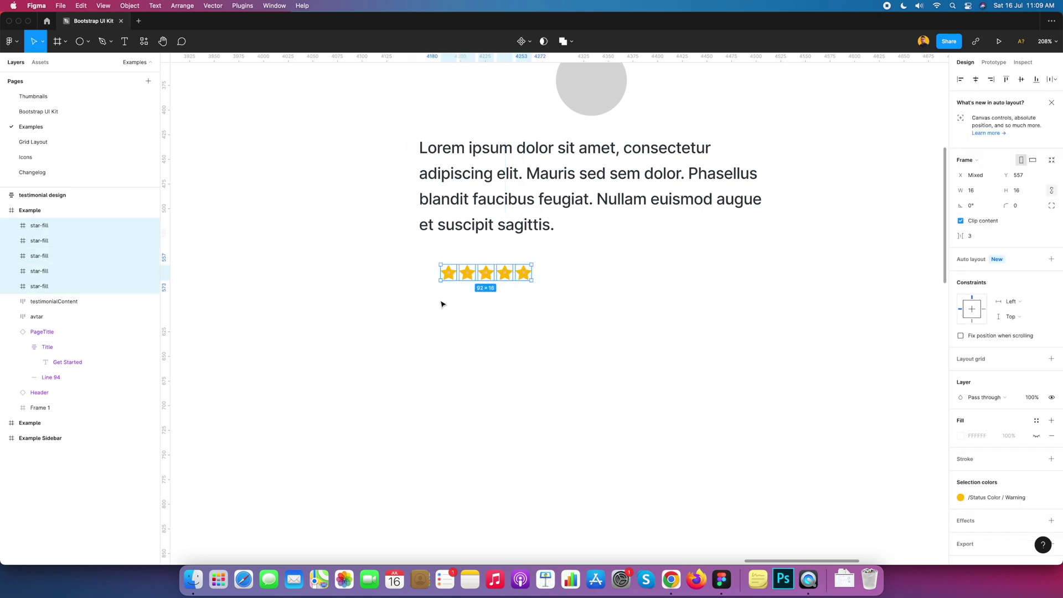
click(1054, 79)
click(964, 122)
Wrap the five stars in an auto-layout frame named star-rating
right_click(522, 279)
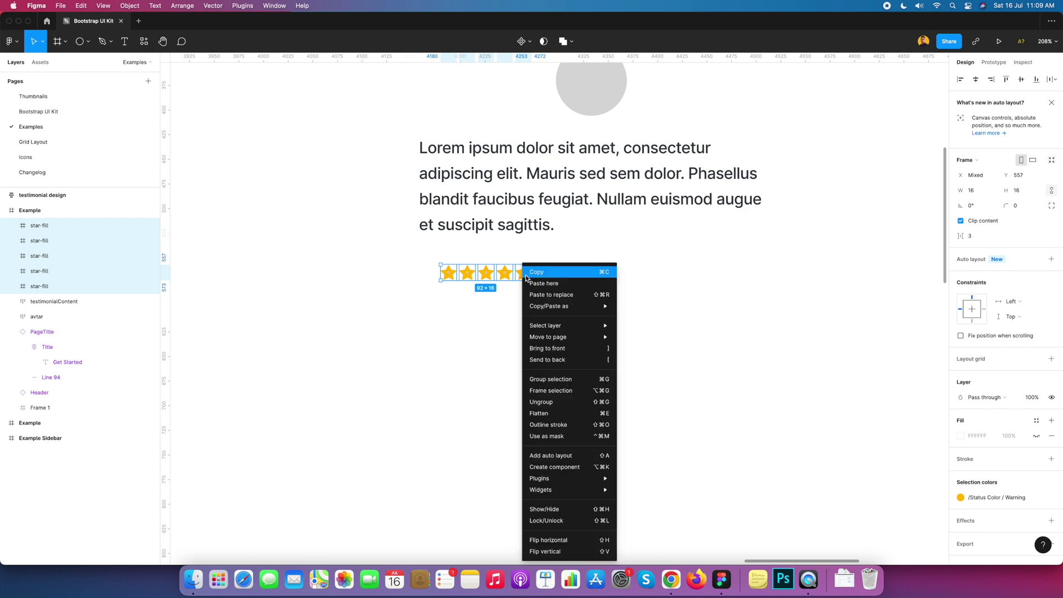
click(549, 391)
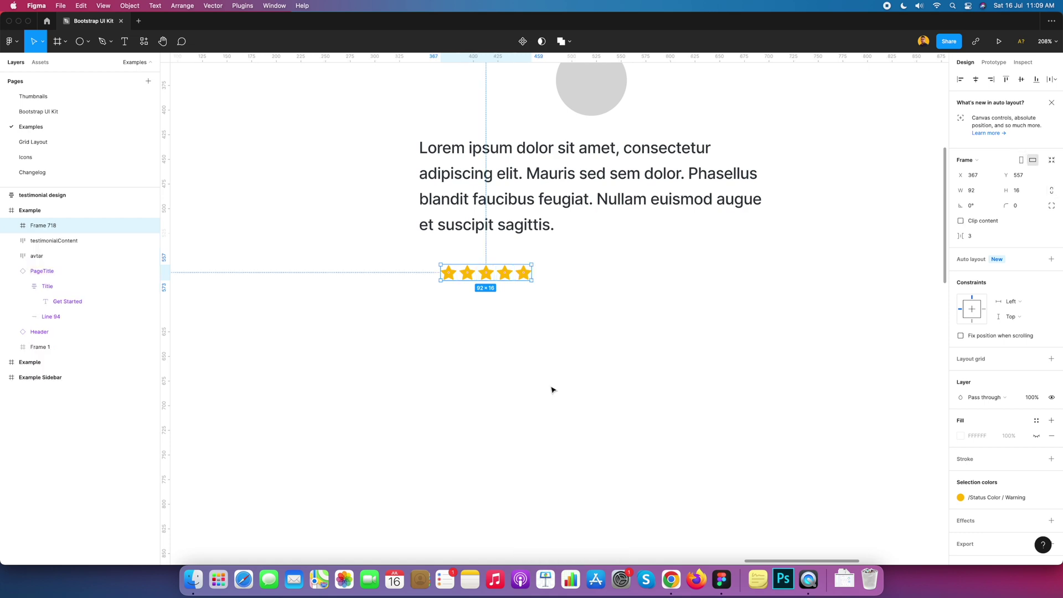
text(star)
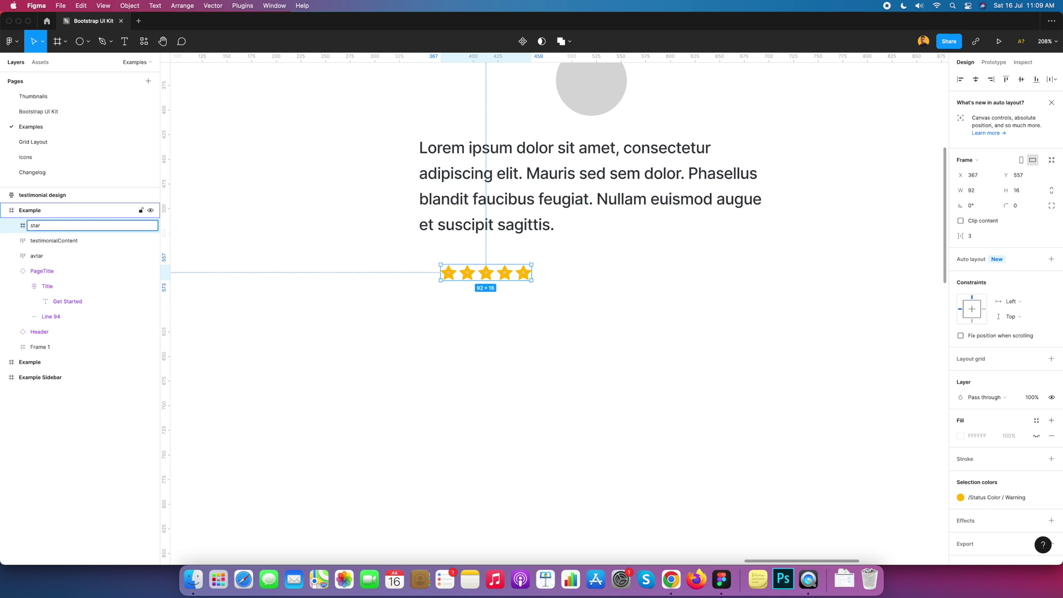
text(-rating)
key(Return)
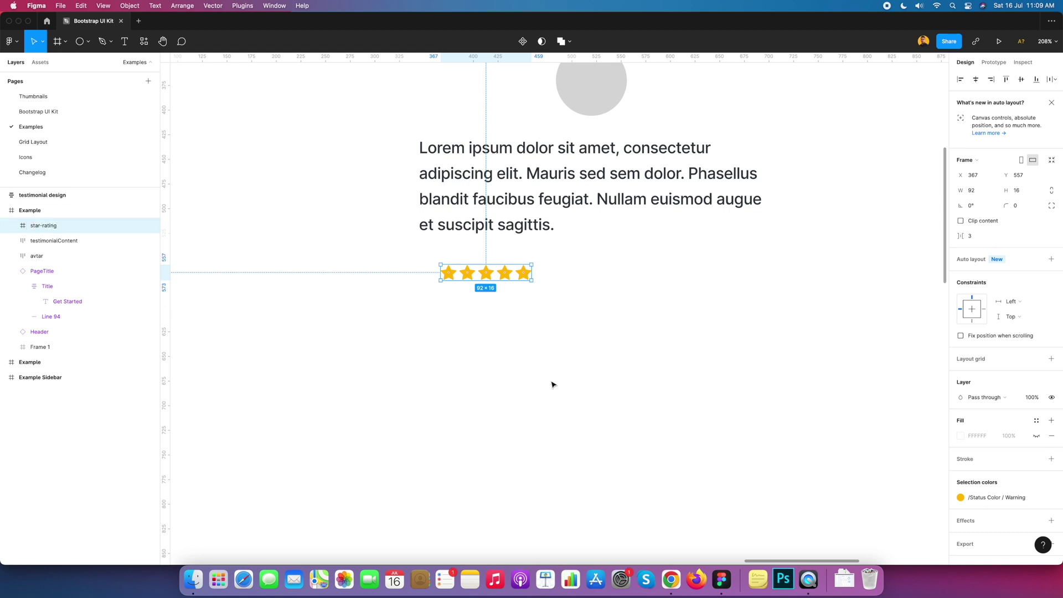
right_click(518, 281)
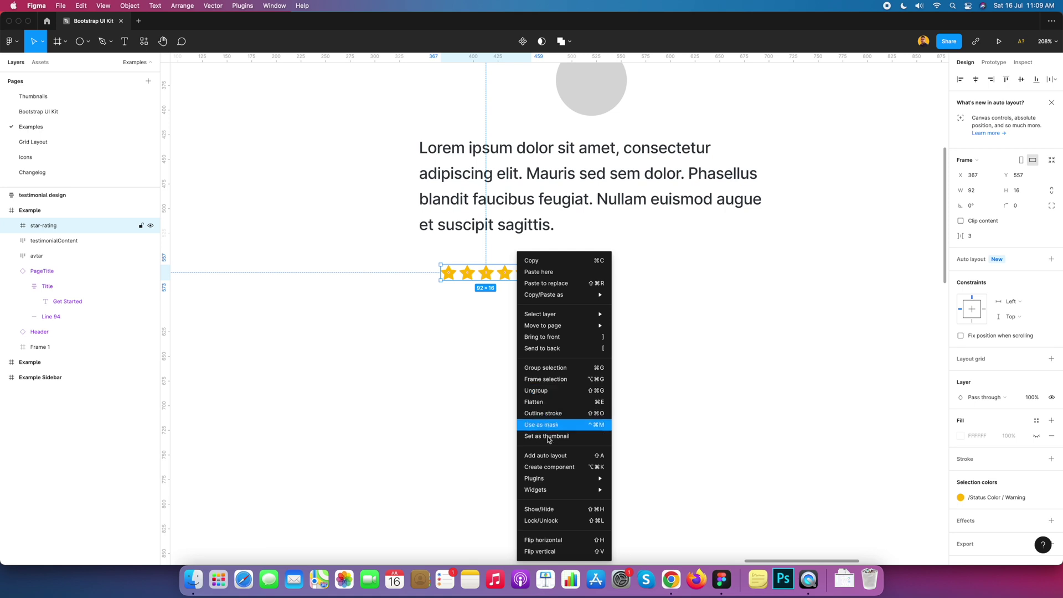
click(549, 457)
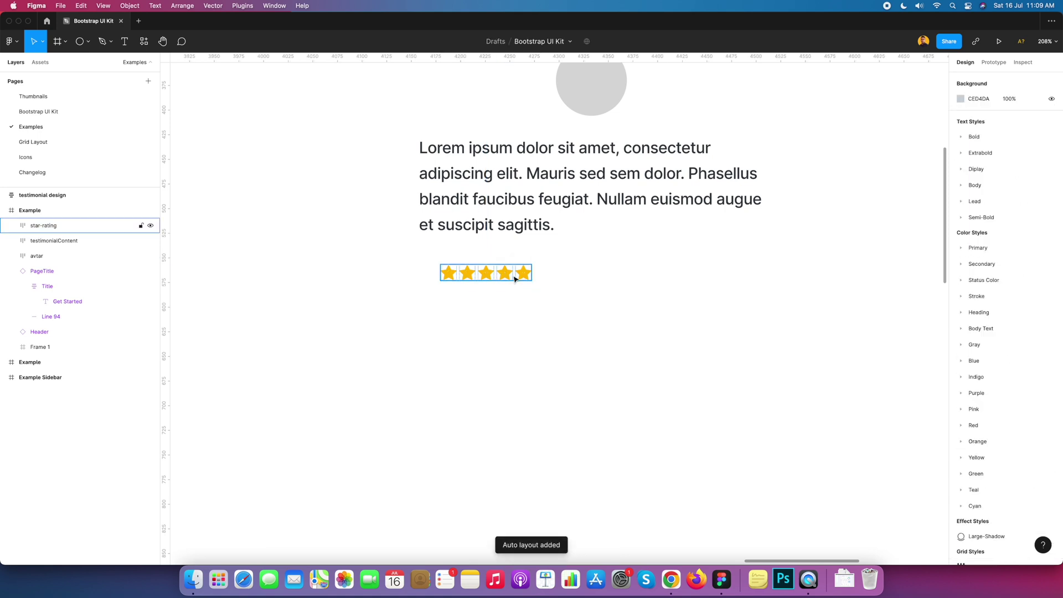
click(579, 290)
scroll(587, 311, down, 5)
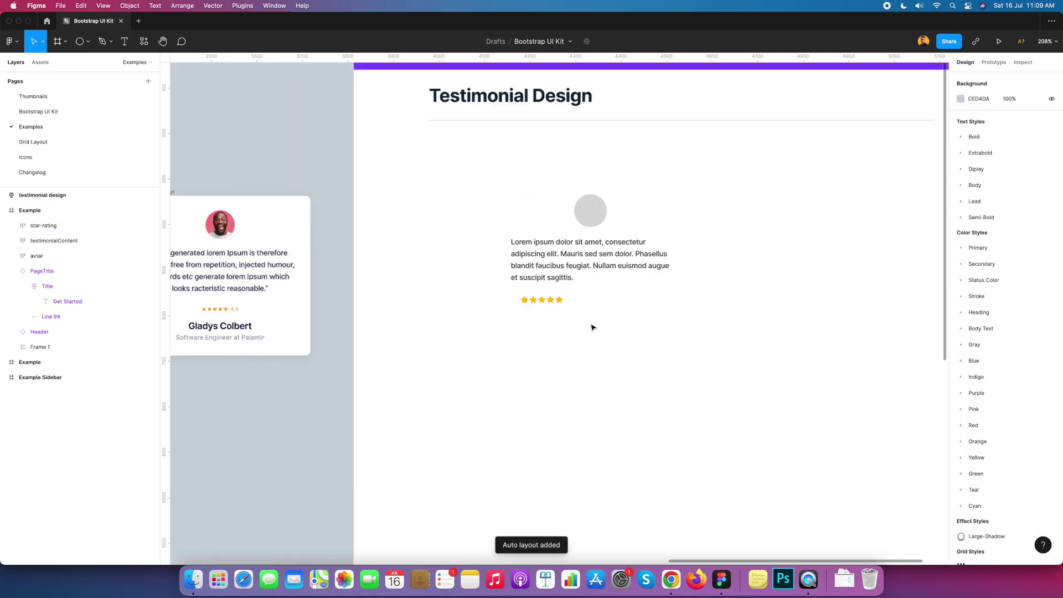
scroll(576, 303, up, 5)
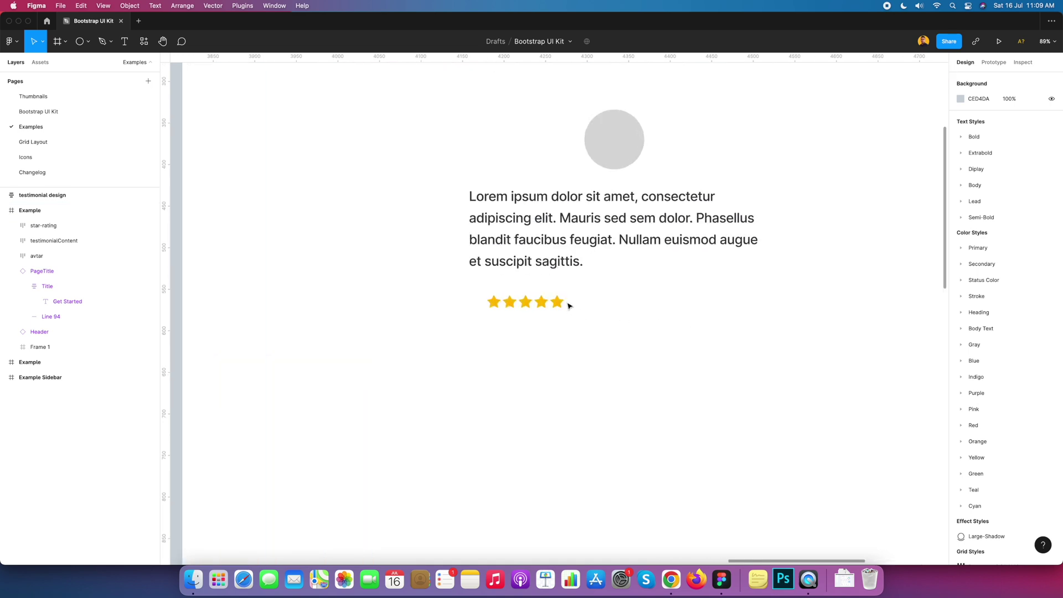
Add a 4.5 text label beside the stars, lined up with the star row
key(t)
click(579, 303)
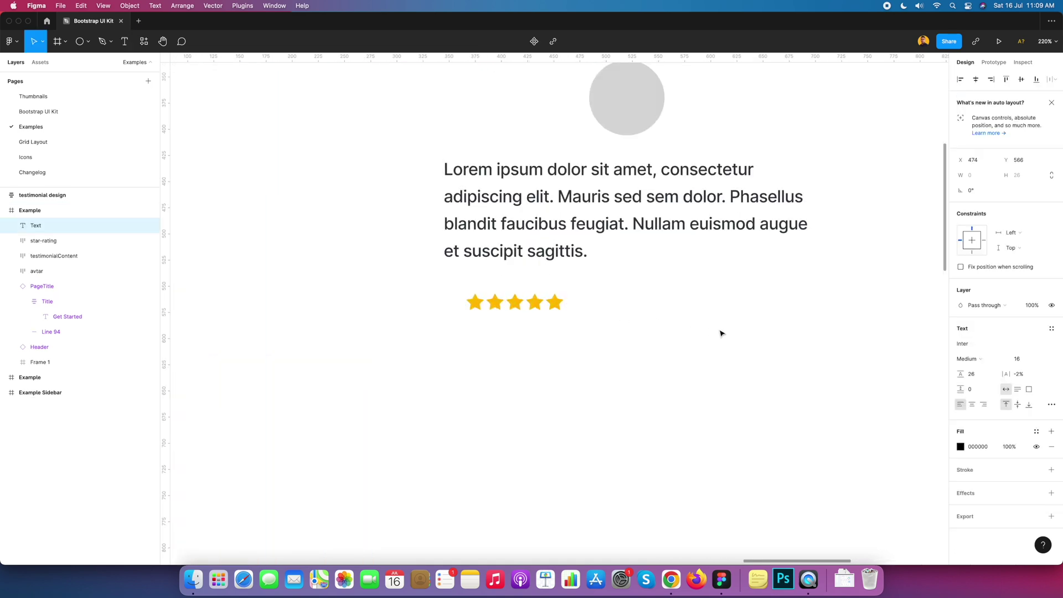
text(4,5)
key(BackSpace)
key(BackSpace)
text(.5)
key(Escape)
drag(587, 319, 582, 307)
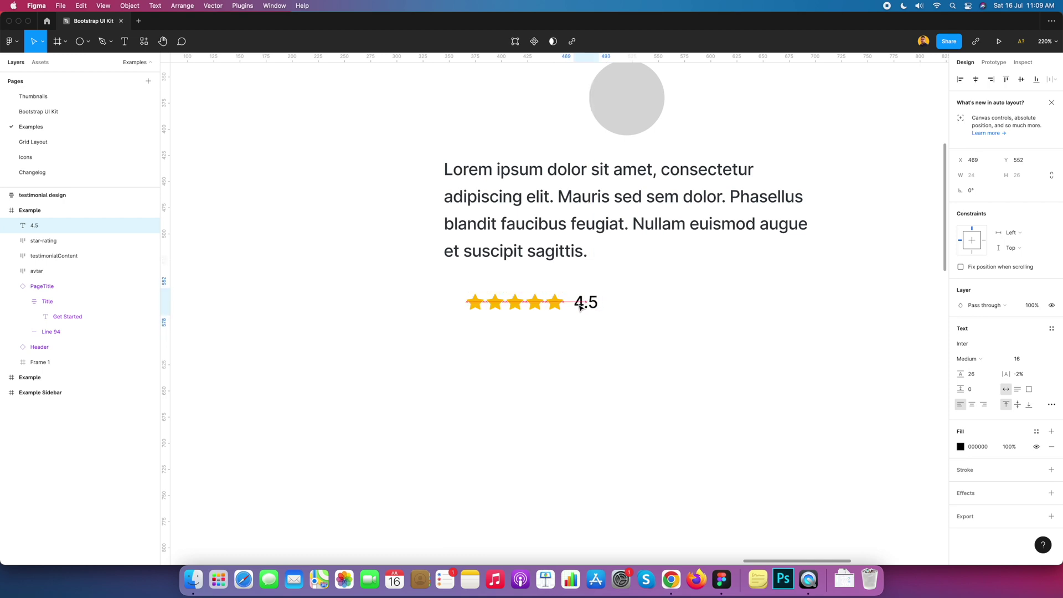
Give the 4.5 label the Gray/600 colour style
click(1036, 432)
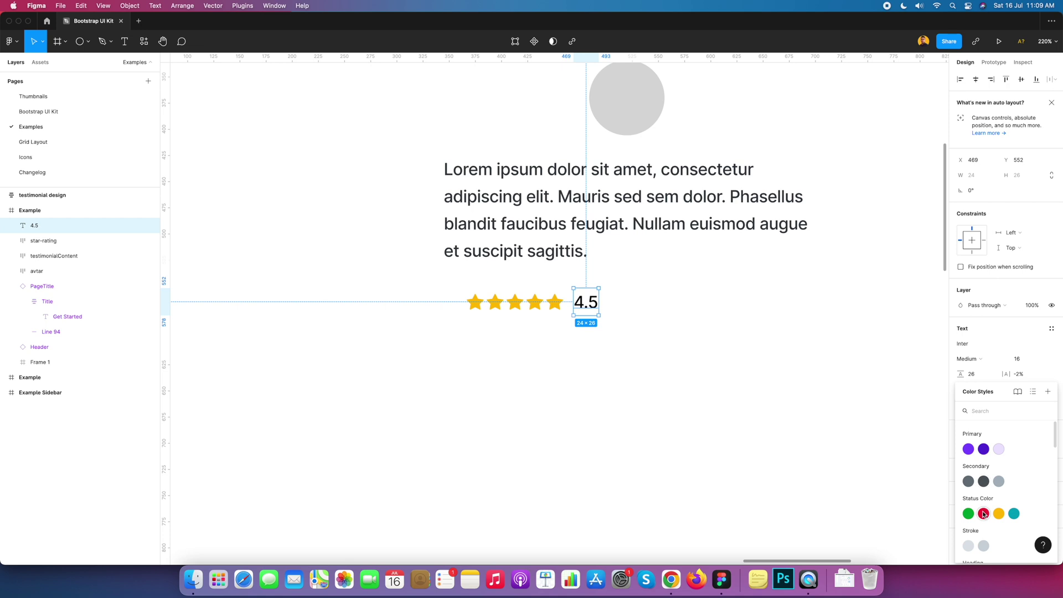
scroll(983, 515, down, 5)
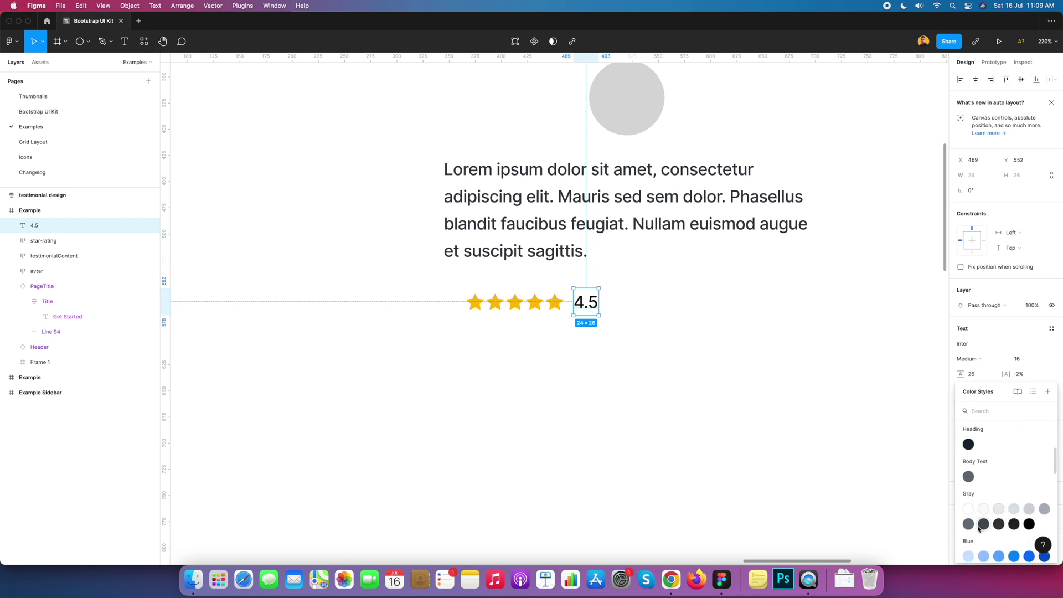
click(980, 526)
click(683, 349)
scroll(684, 349, down, 5)
scroll(607, 270, up, 3)
Wrap the stars and the 4.5 label in a frame named Star-Rating
drag(658, 232, 403, 348)
click(568, 346)
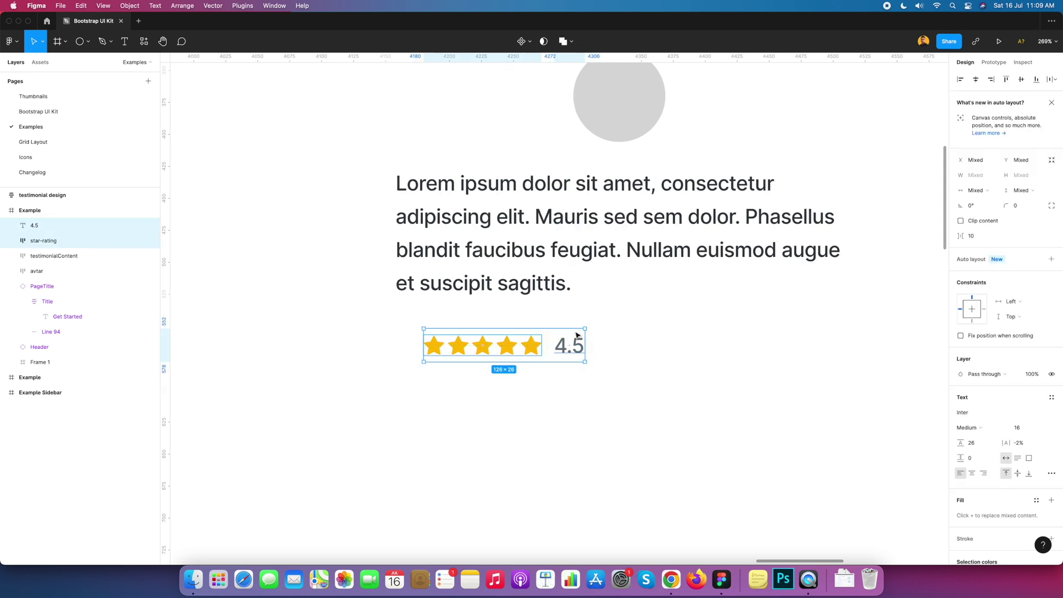
right_click(529, 353)
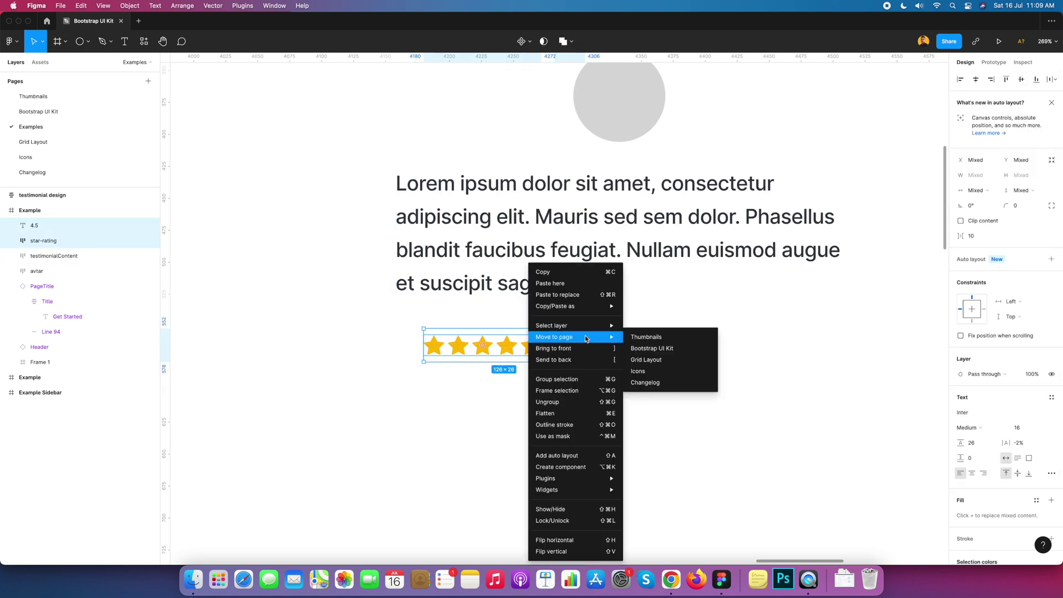
click(573, 393)
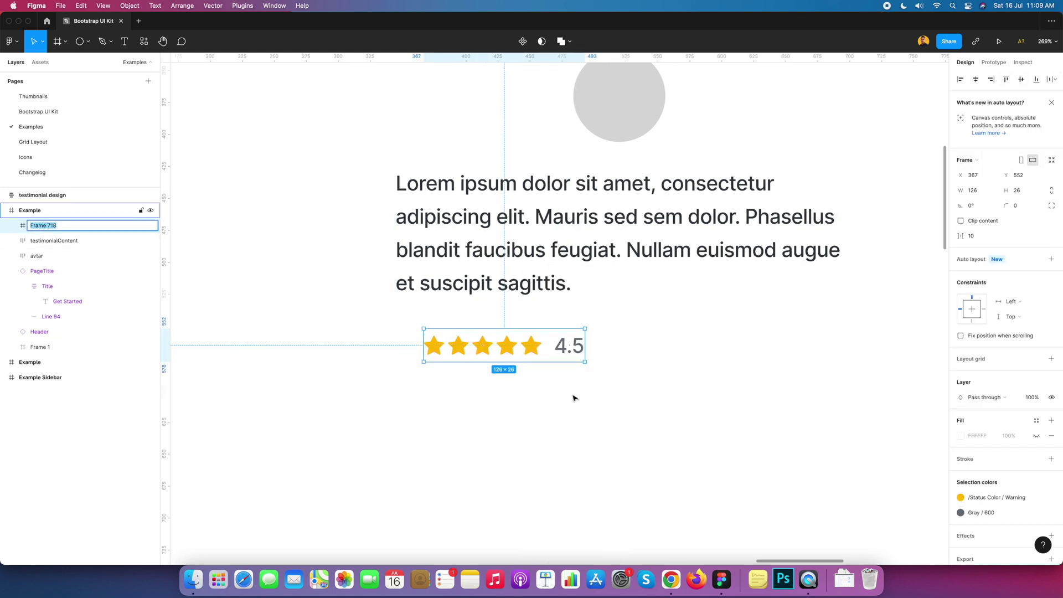
text(Star-Rating)
key(Return)
Add auto layout to the Star-Rating frame
right_click(566, 360)
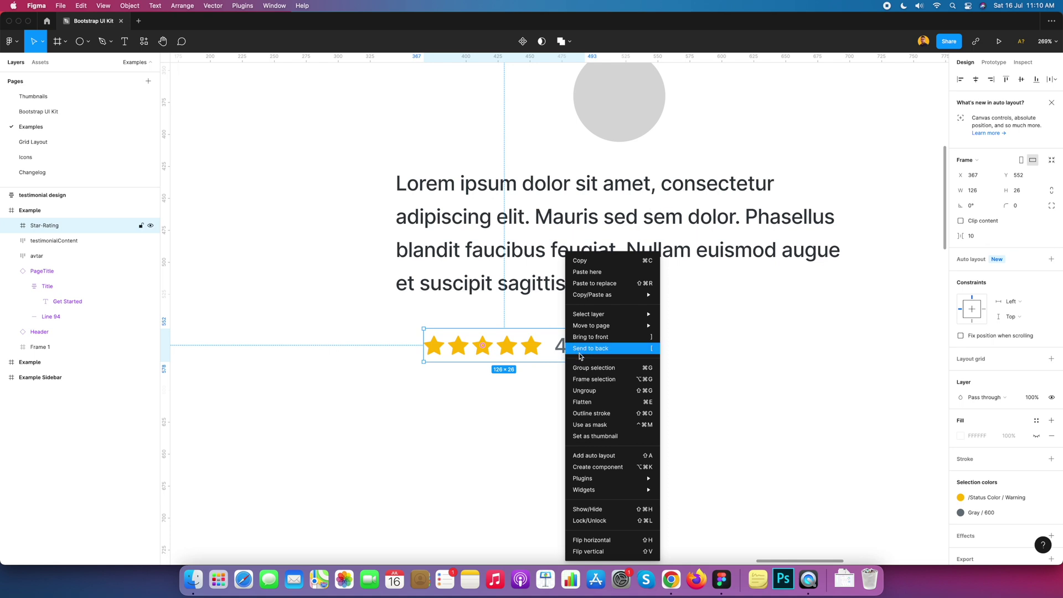
click(600, 456)
click(647, 369)
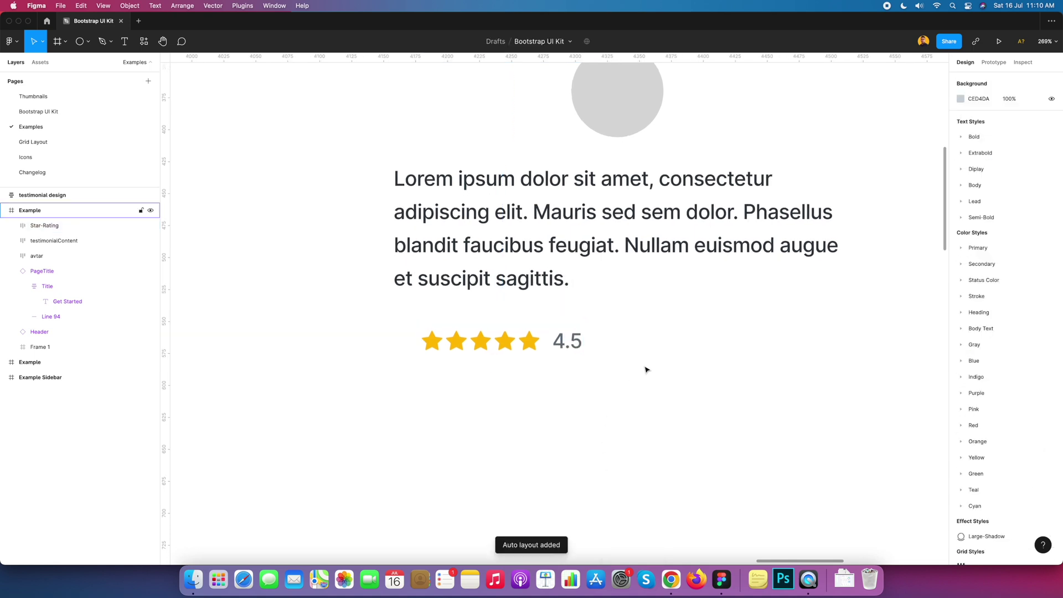
scroll(686, 366, down, 5)
scroll(609, 357, right, 3)
click(530, 355)
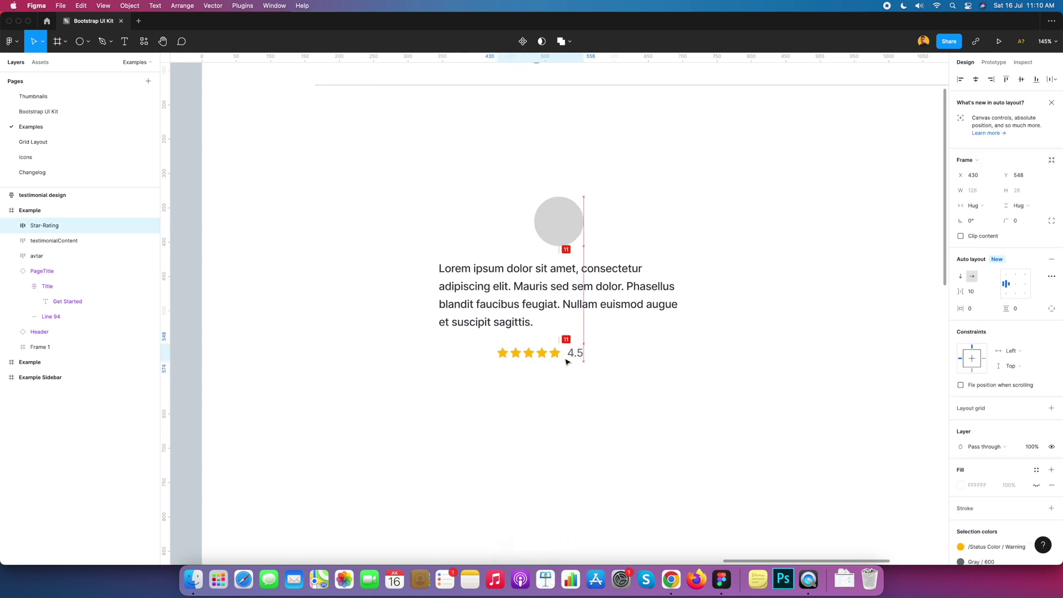
click(629, 382)
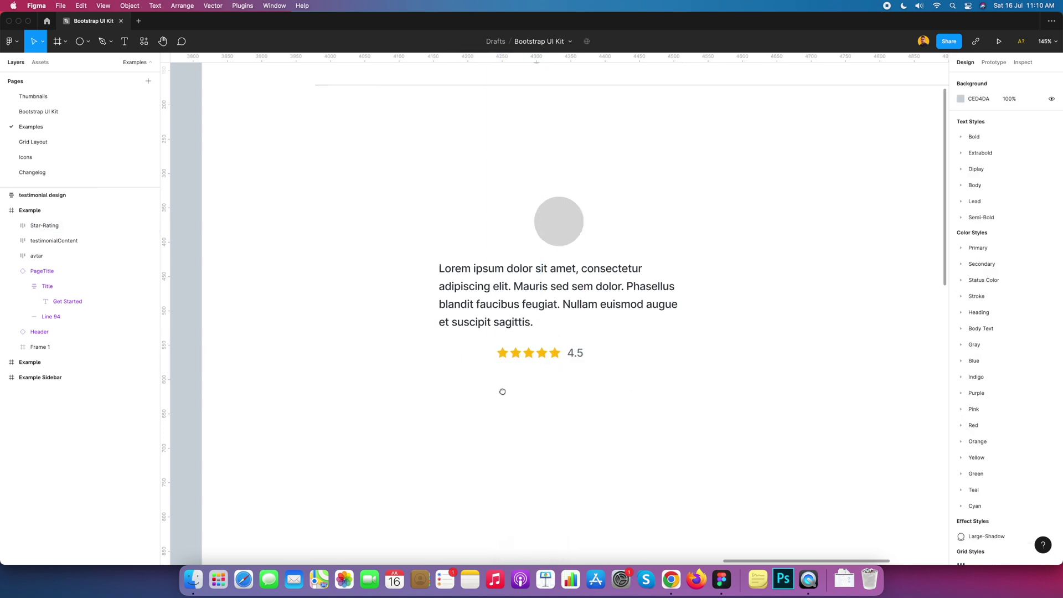
scroll(503, 391, down, 3)
scroll(609, 388, left, 5)
scroll(681, 371, left, 2)
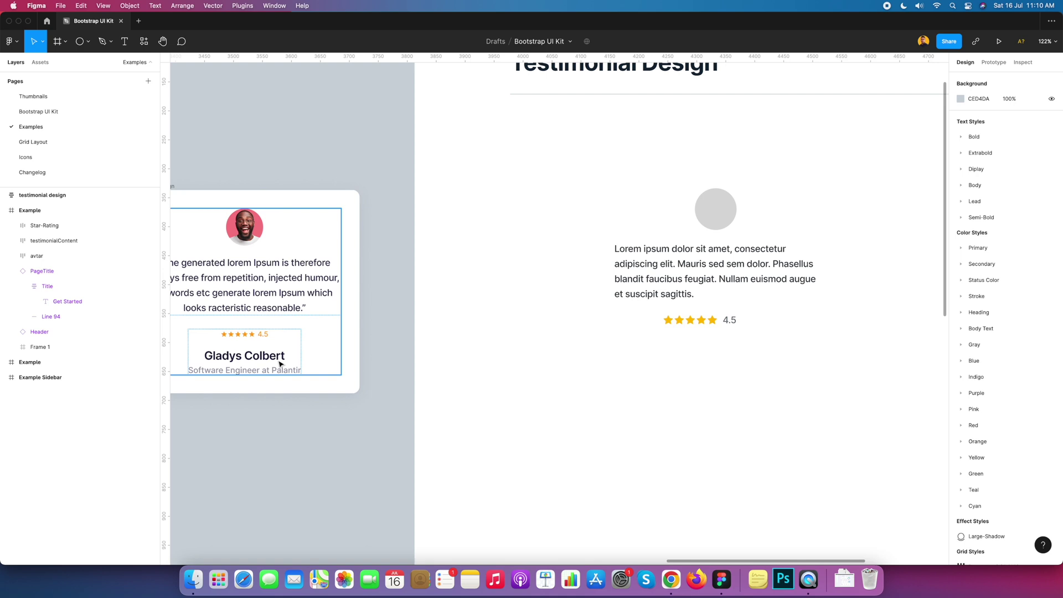
scroll(779, 376, right, 5)
Add a 'John Doe' text box below the rating
click(546, 281)
click(547, 380)
key(t)
key(v)
key(t)
click(526, 353)
text(Jhon)
key(BackSpace)
key(BackSpace)
key(BackSpace)
key(BackSpace)
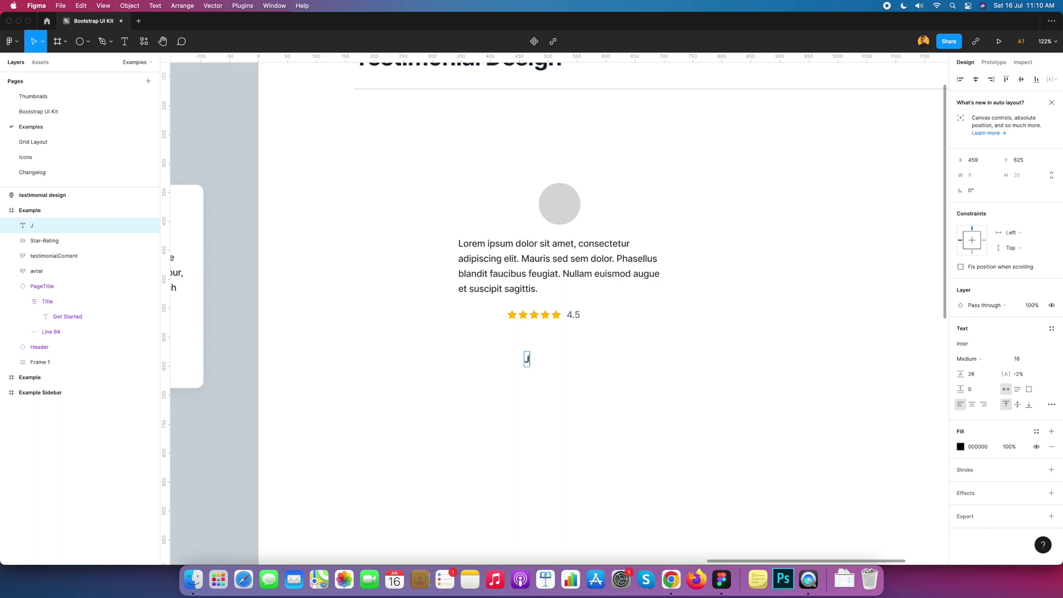
text(John Doe)
key(Escape)
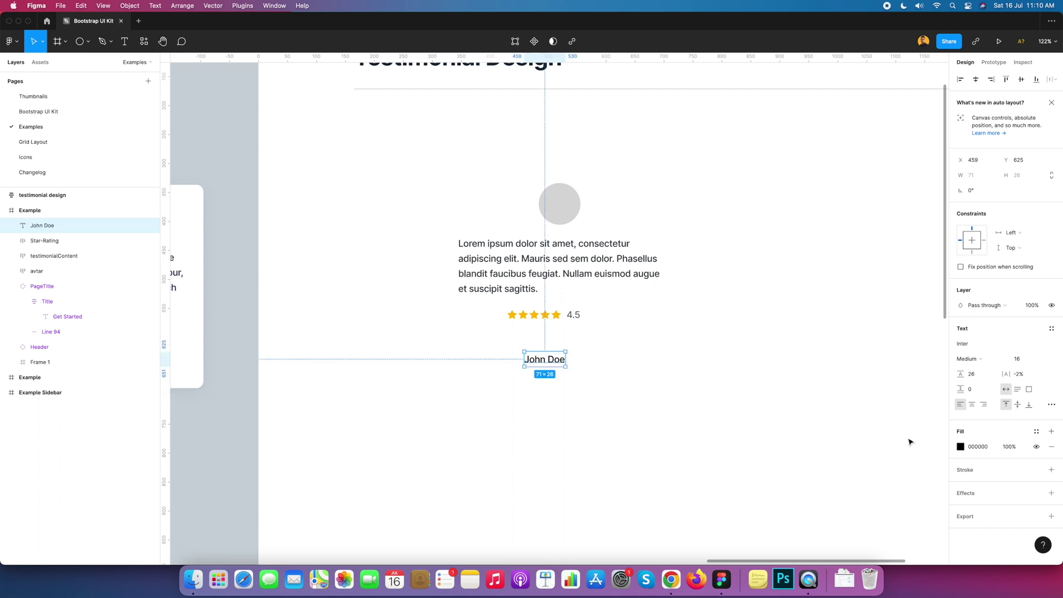
Set John Doe to size 24 Semi Bold, placed close under the rating
click(1046, 361)
click(1029, 392)
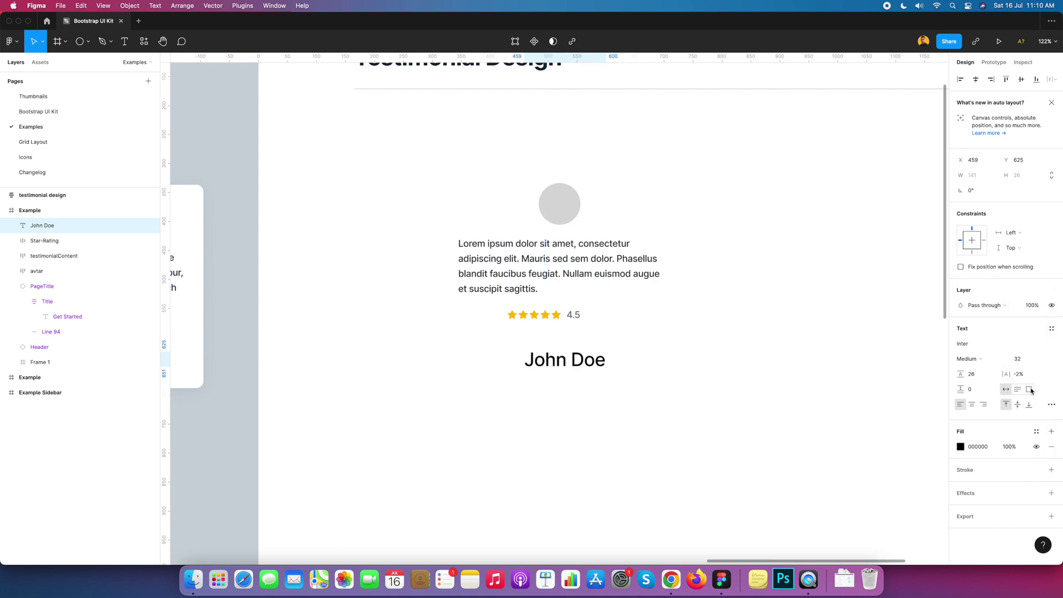
drag(592, 367, 586, 352)
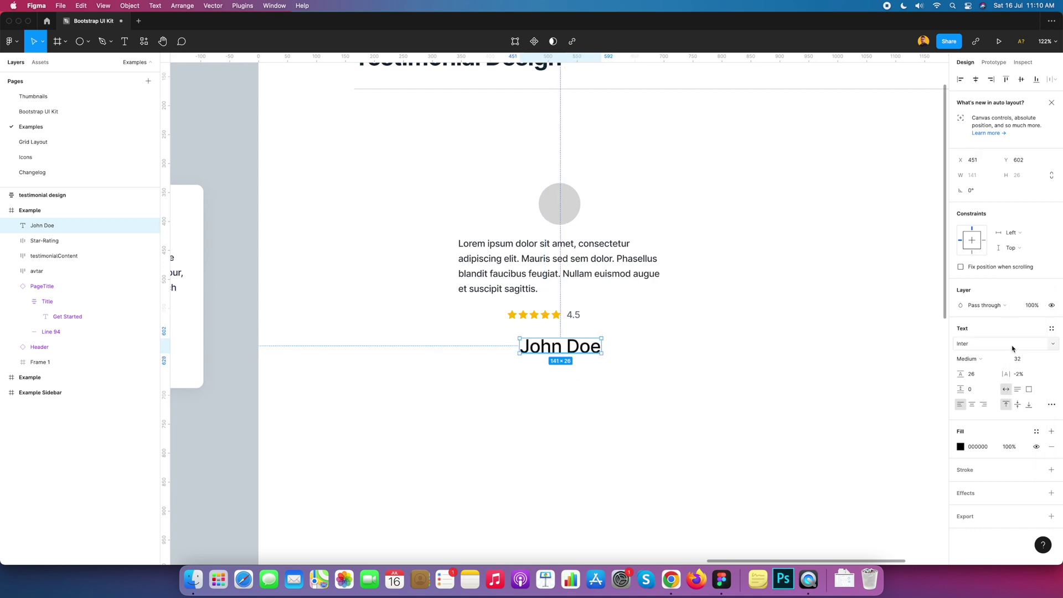
click(1044, 360)
click(1029, 348)
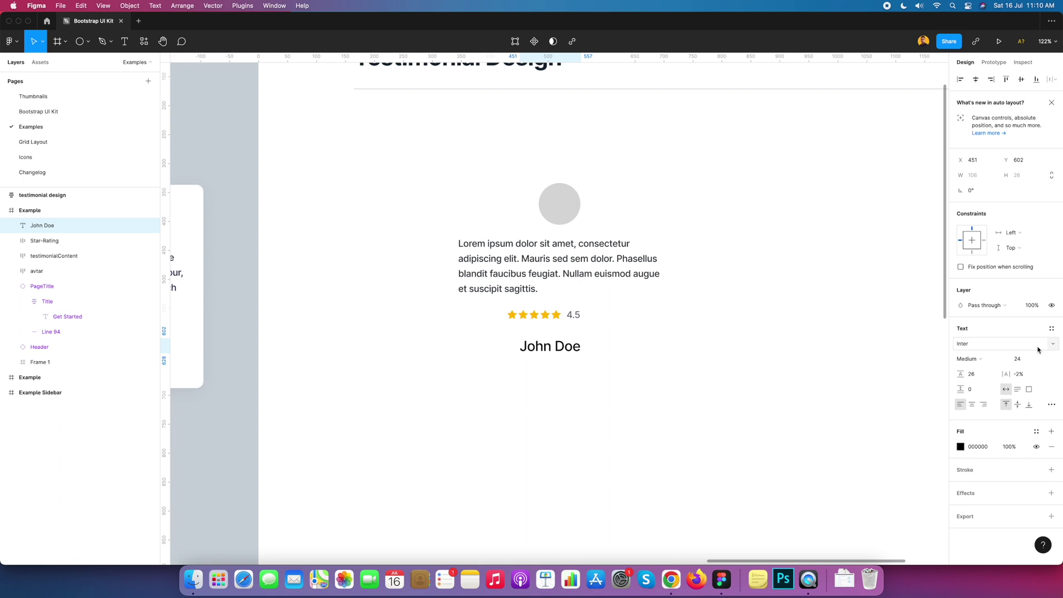
click(991, 362)
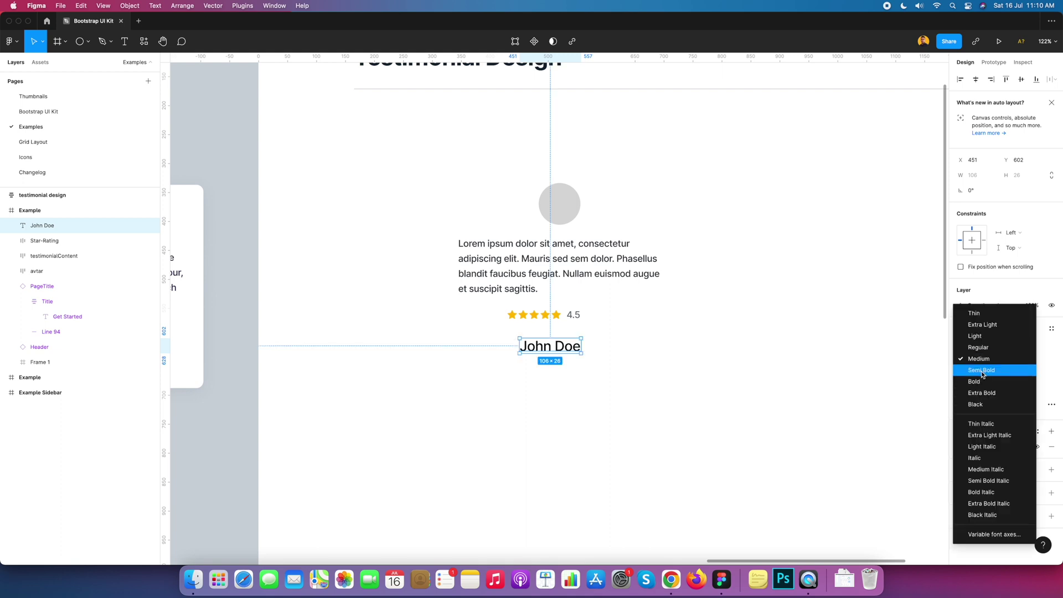
click(983, 375)
Colour John Doe with the Primary/Color Dark style and centre it under the rating
click(1036, 431)
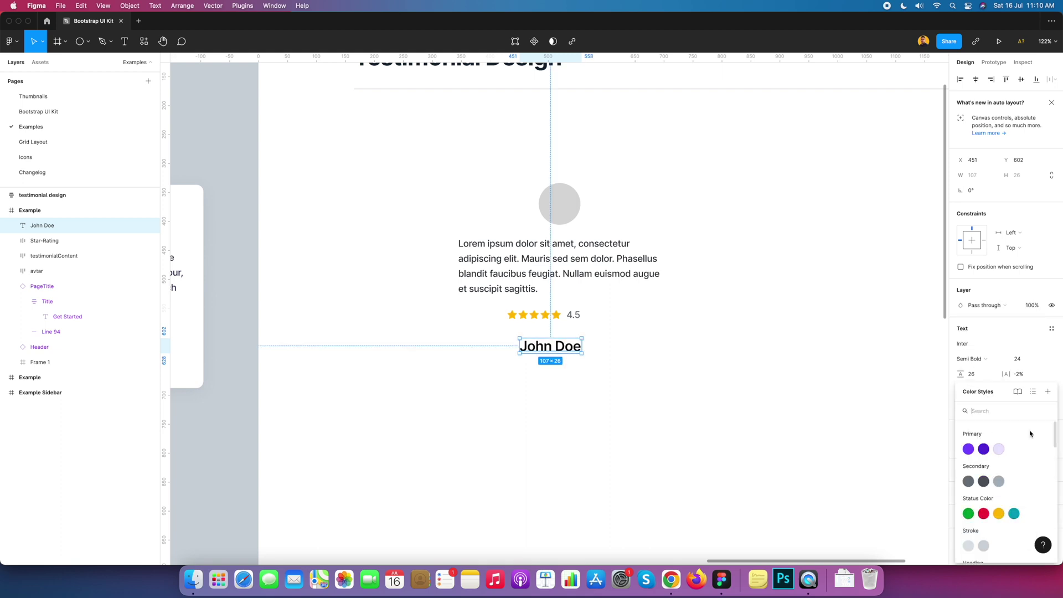
scroll(992, 502, down, 5)
scroll(986, 443, up, 4)
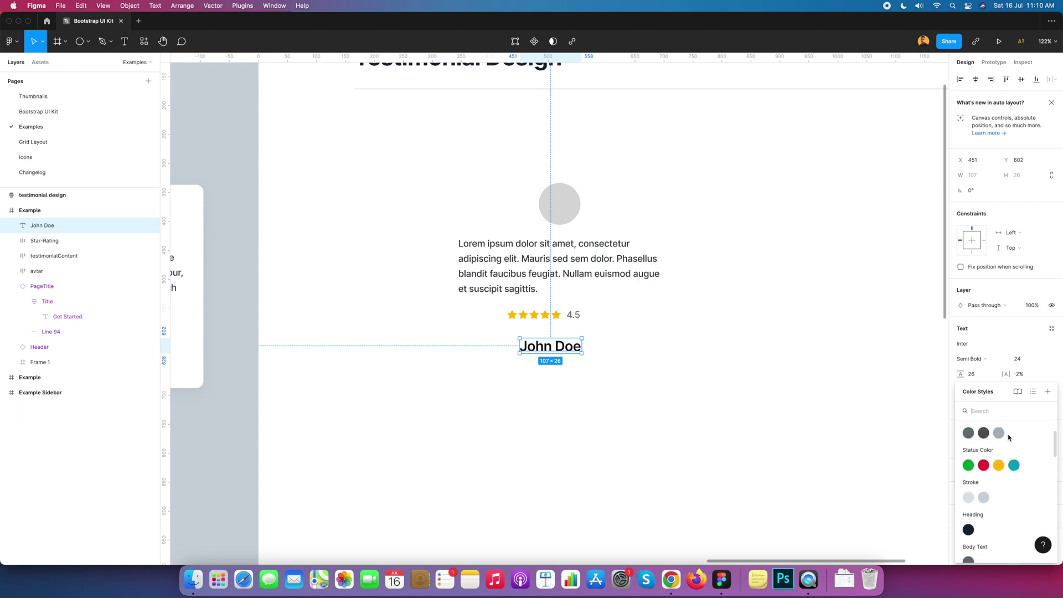
click(984, 443)
click(641, 364)
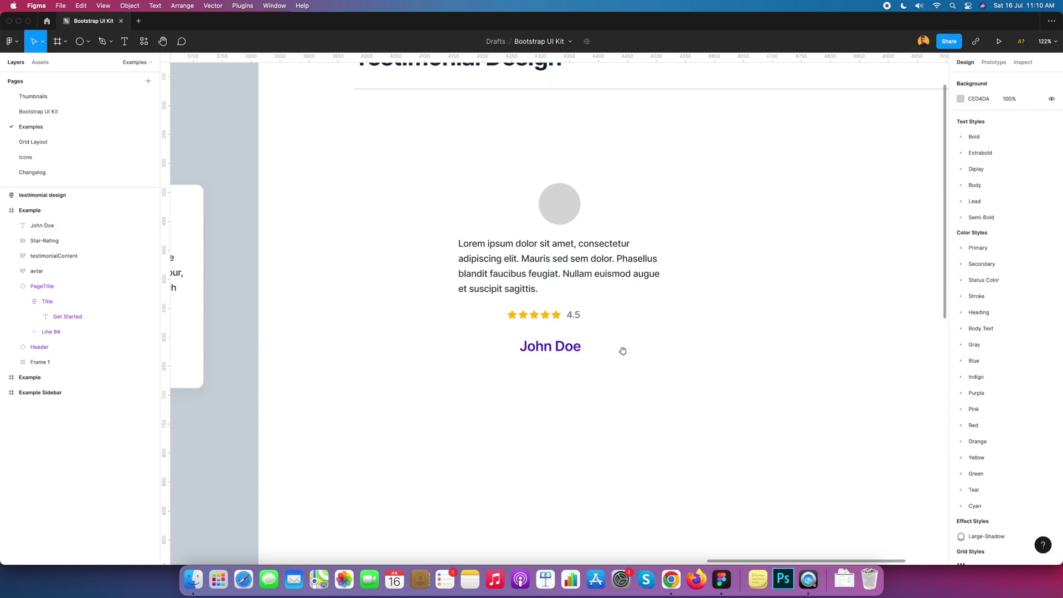
scroll(648, 352, left, 2)
drag(587, 348, 585, 342)
key(Escape)
click(596, 346)
scroll(667, 341, down, 5)
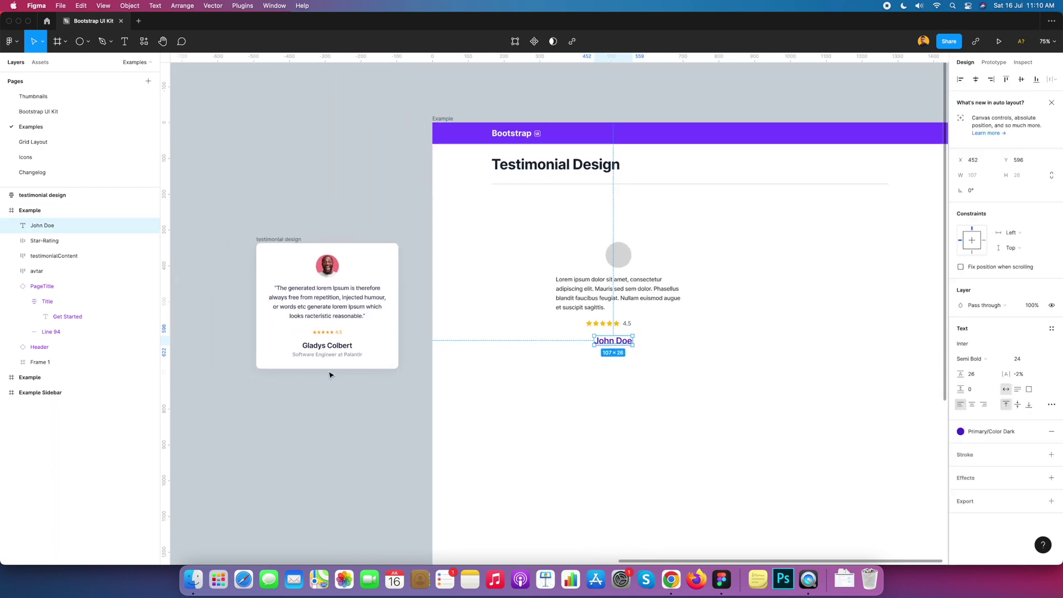
scroll(619, 351, up, 5)
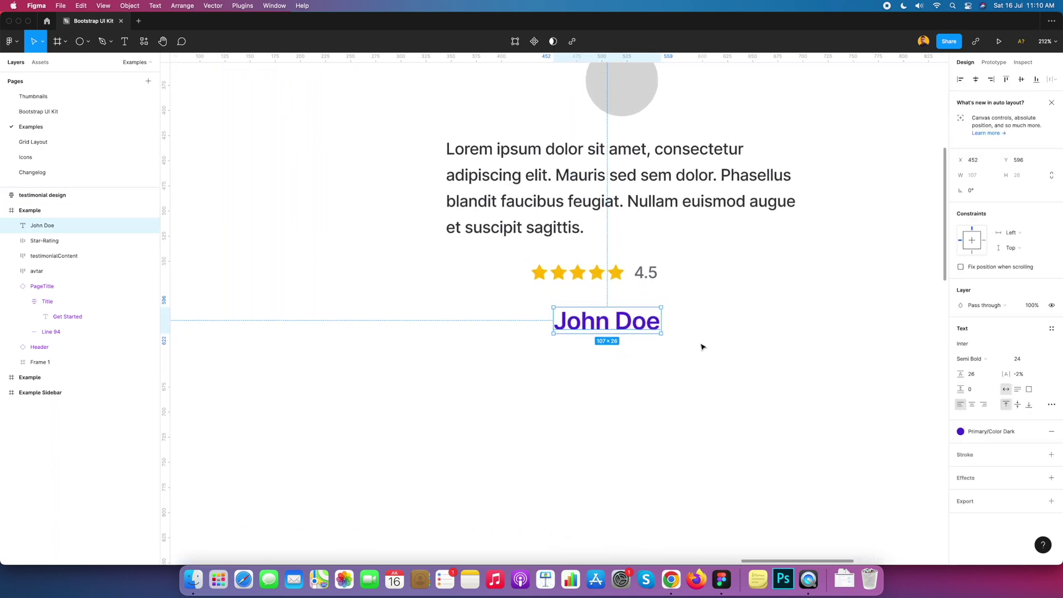
click(630, 301)
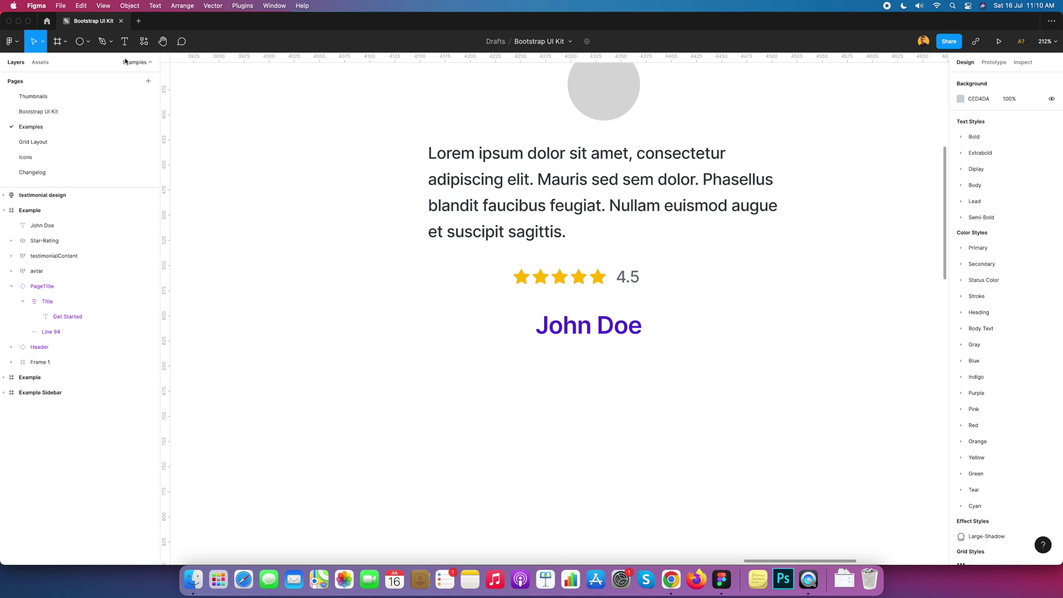
Add a 'Figma Designer' job title under John Doe at font size 14
key(t)
click(532, 366)
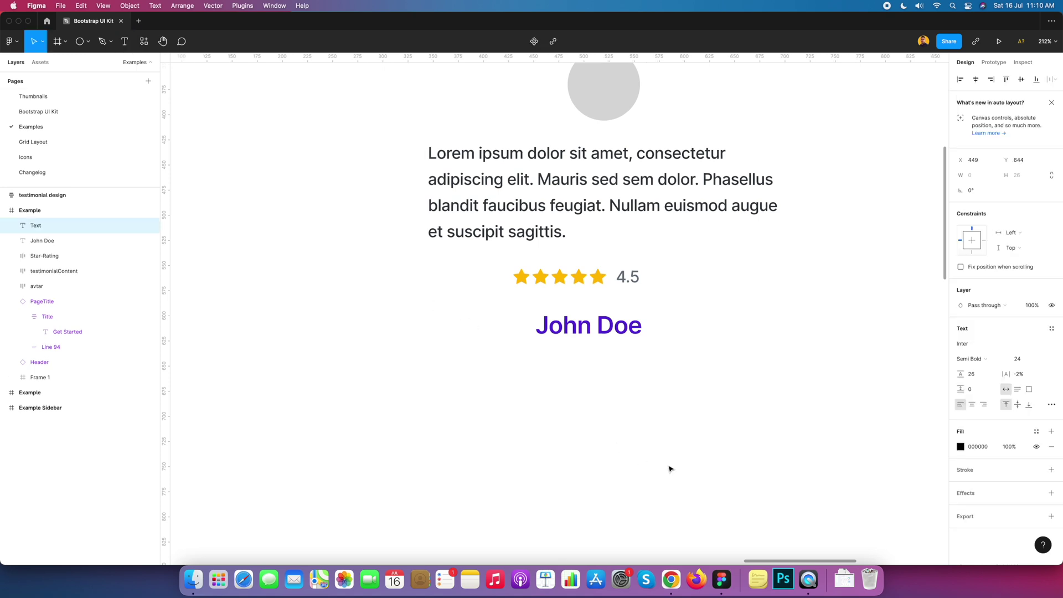
text(Sof)
key(super+a)
text(Figma Desiner)
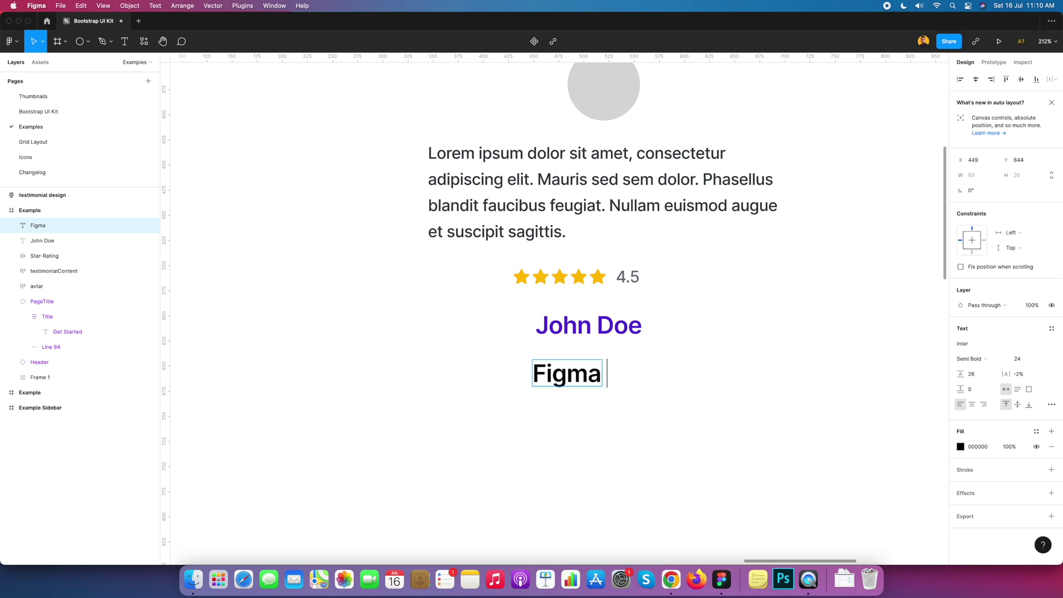
key(BackSpace)
key(BackSpace)
key(BackSpace)
key(BackSpace)
key(BackSpace)
key(BackSpace)
key(BackSpace)
key(BackSpace)
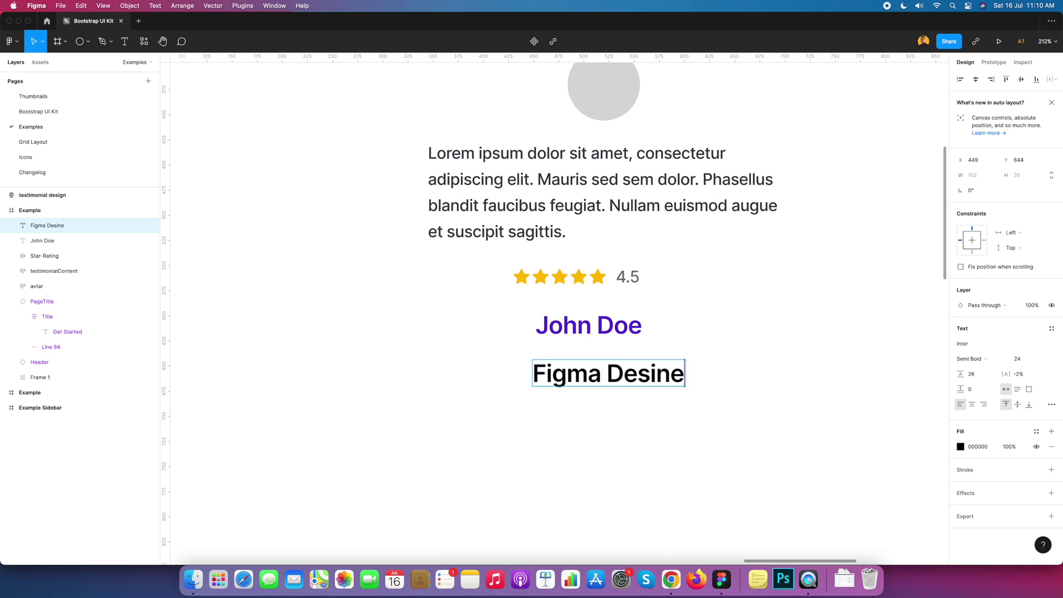
text(Designer)
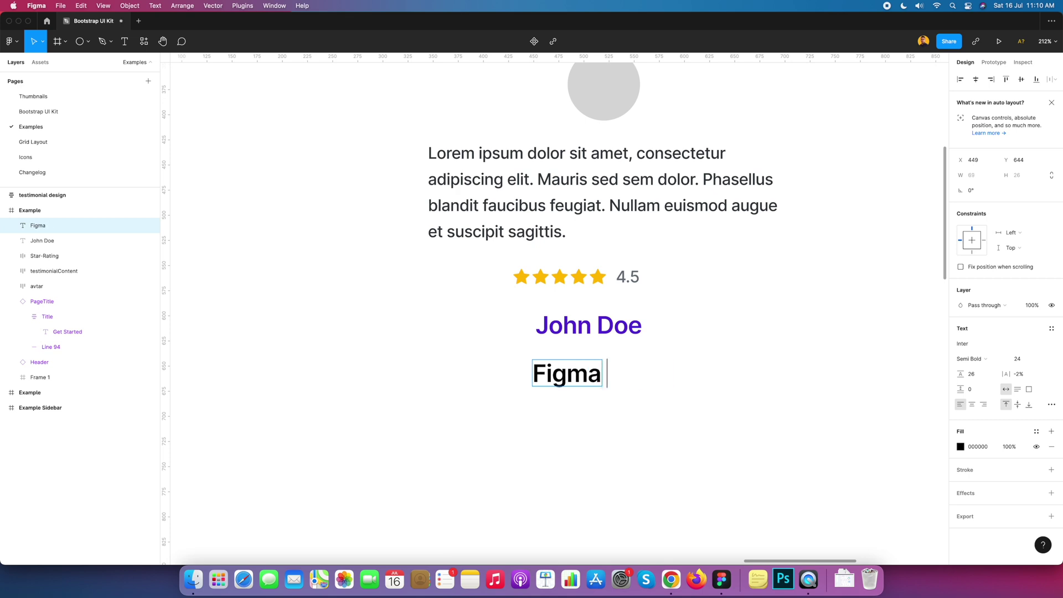
key(Escape)
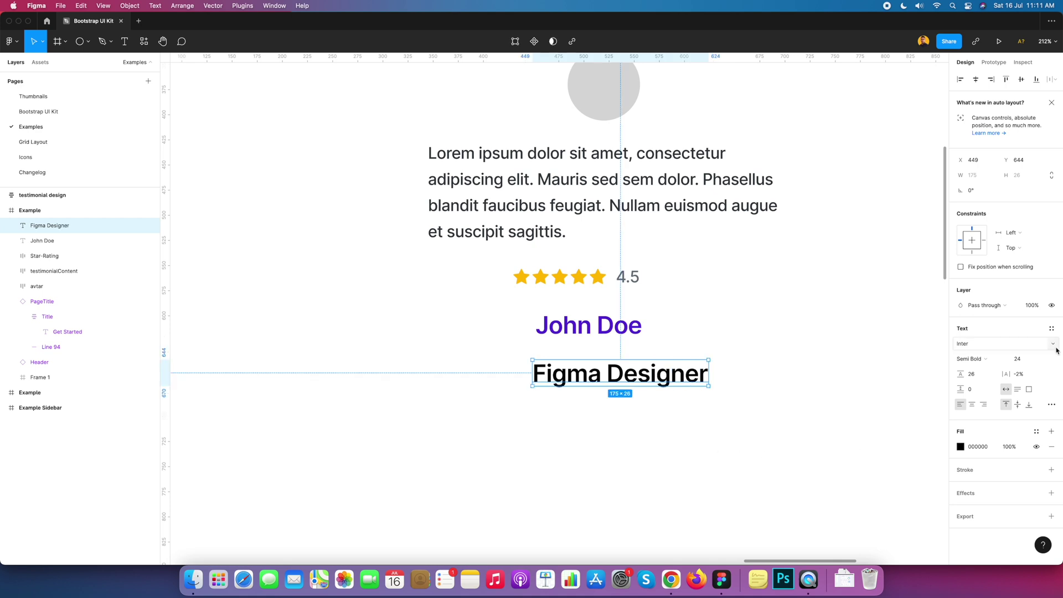
click(1047, 359)
click(1029, 314)
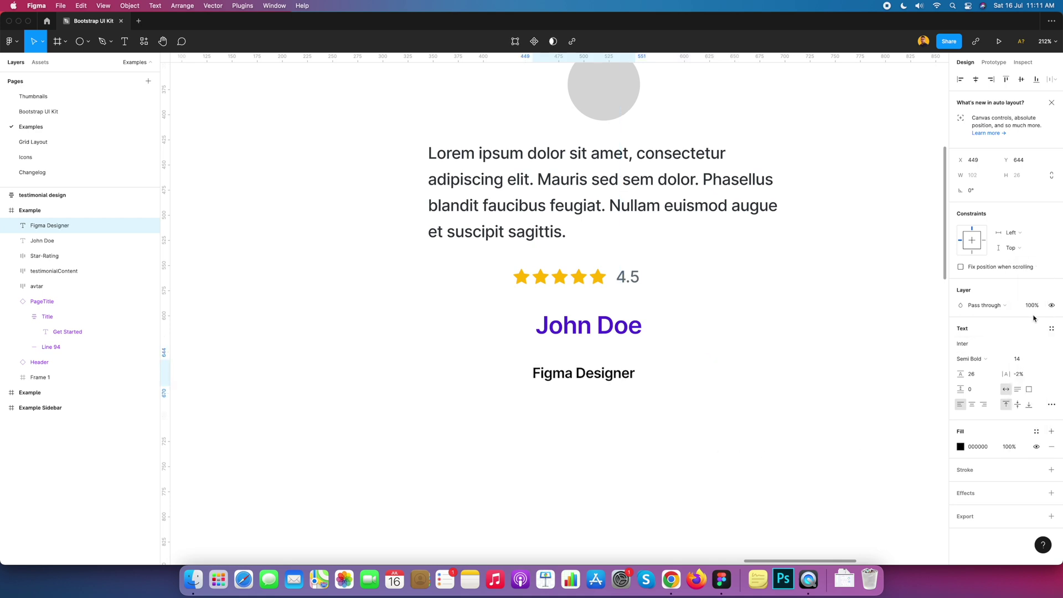
Move the Figma Designer subtitle up and set it to size 12 with line height 16
drag(608, 378, 613, 360)
click(1025, 359)
text(12)
key(Return)
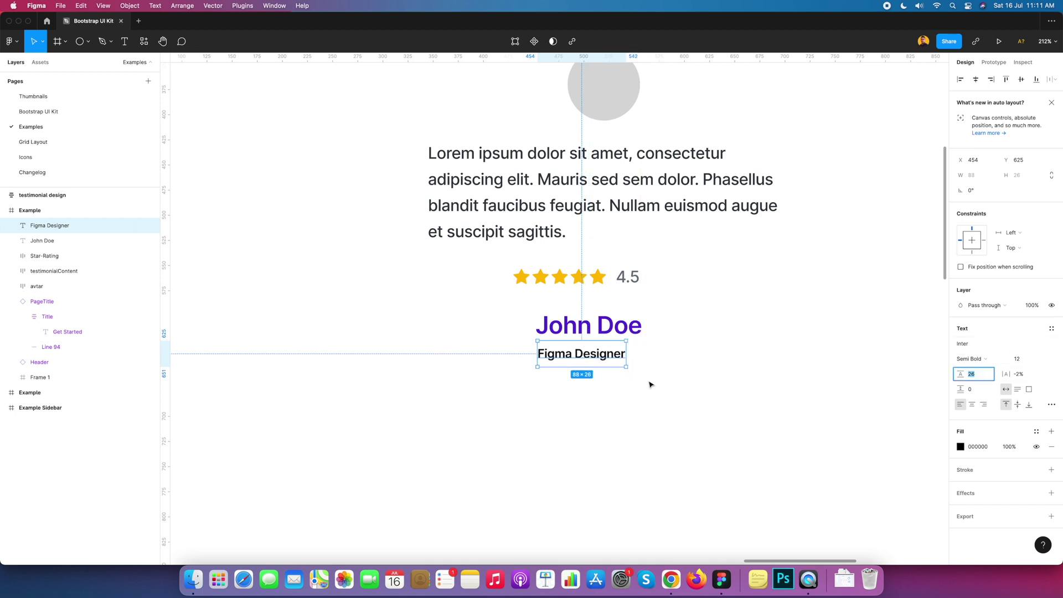
scroll(650, 382, down, 5)
click(985, 376)
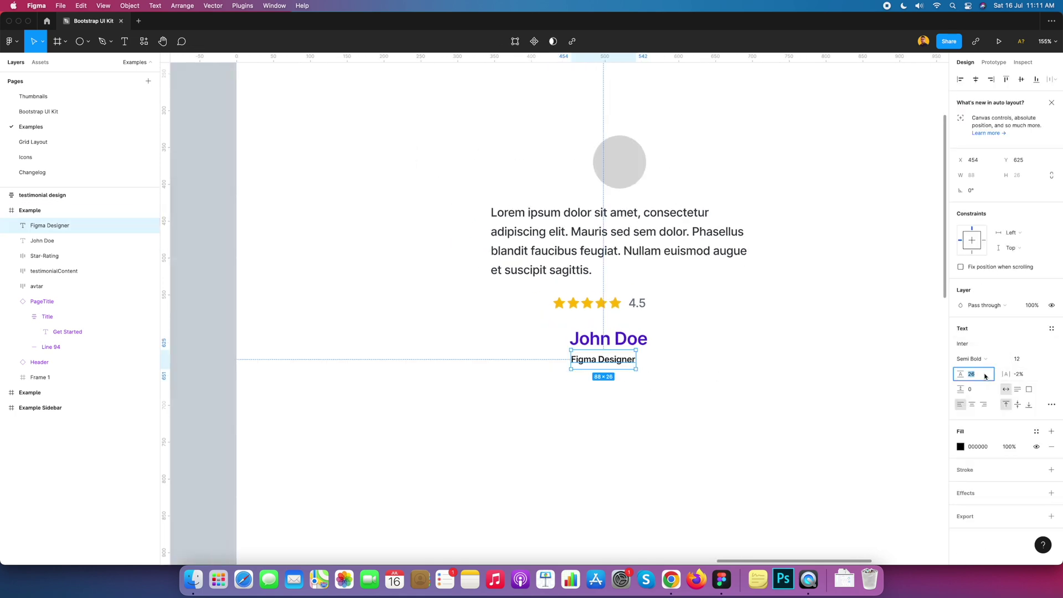
text(16)
key(Return)
click(664, 372)
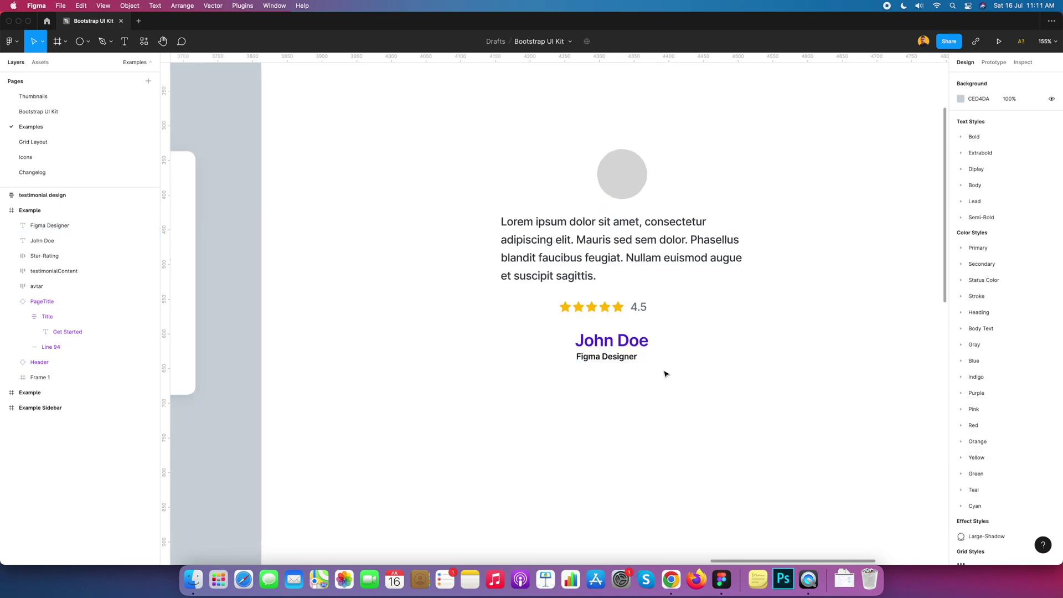
scroll(563, 350, down, 6)
scroll(564, 350, up, 4)
Centre-align the subtitle and John Doe with each other
click(563, 343)
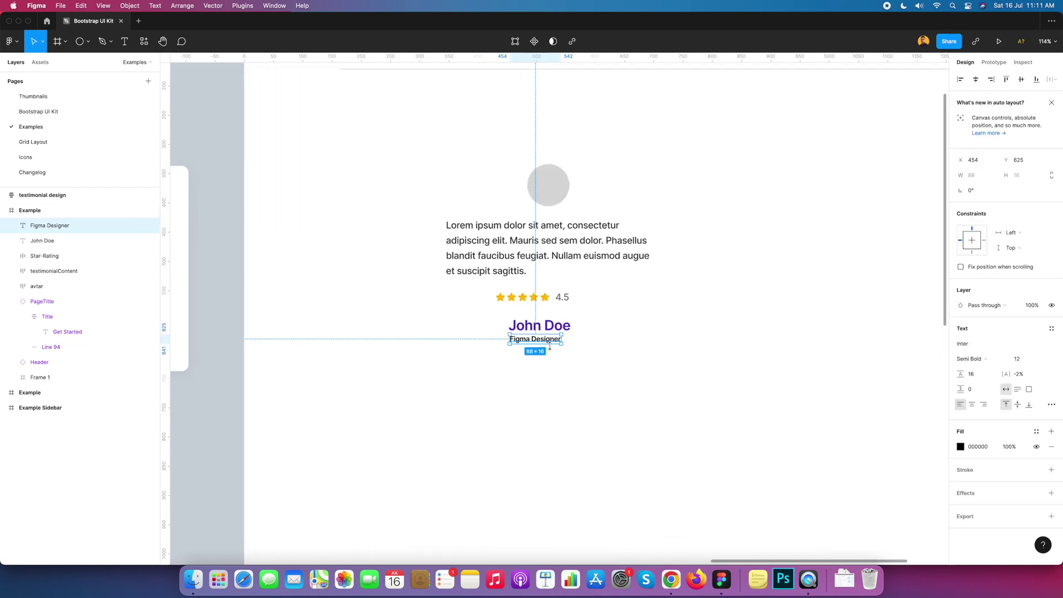
scroll(562, 343, up, 3)
shift+click(573, 323)
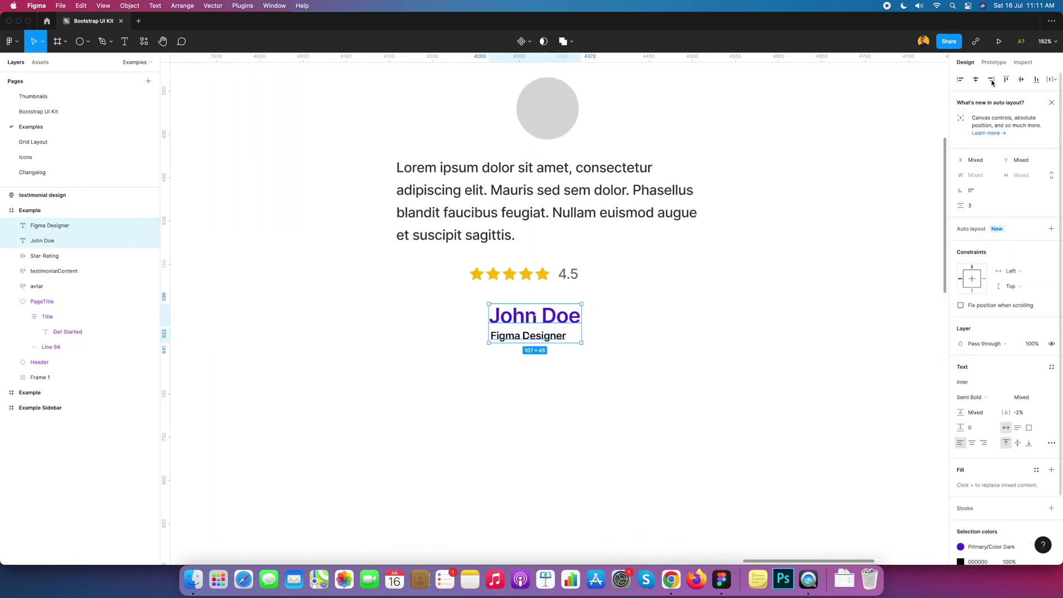
click(975, 80)
click(659, 384)
Give the Figma Designer subtitle the Gray/500 colour style
click(568, 339)
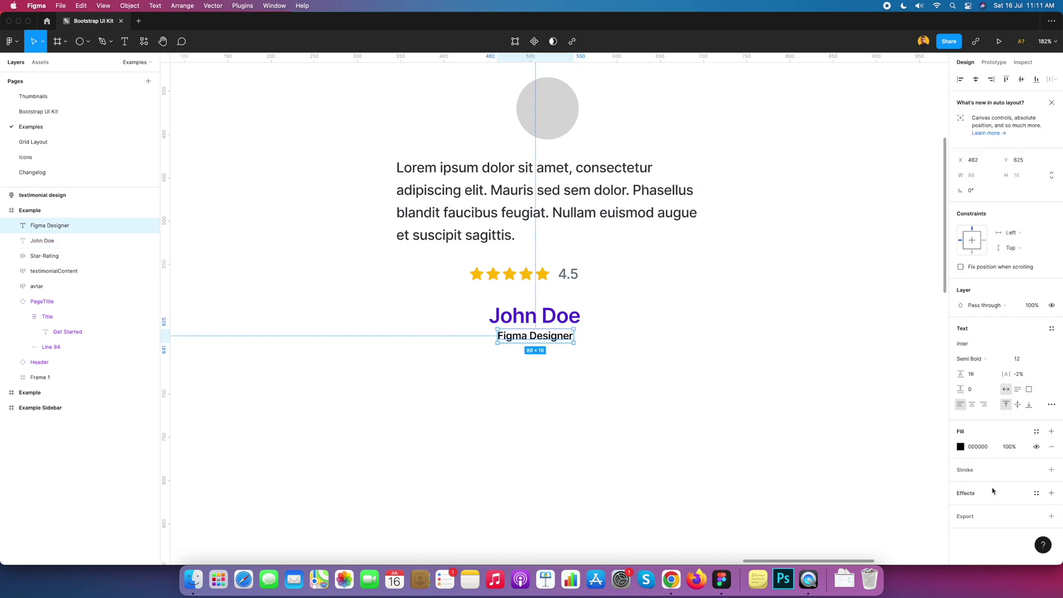
click(1035, 434)
scroll(1009, 498, down, 5)
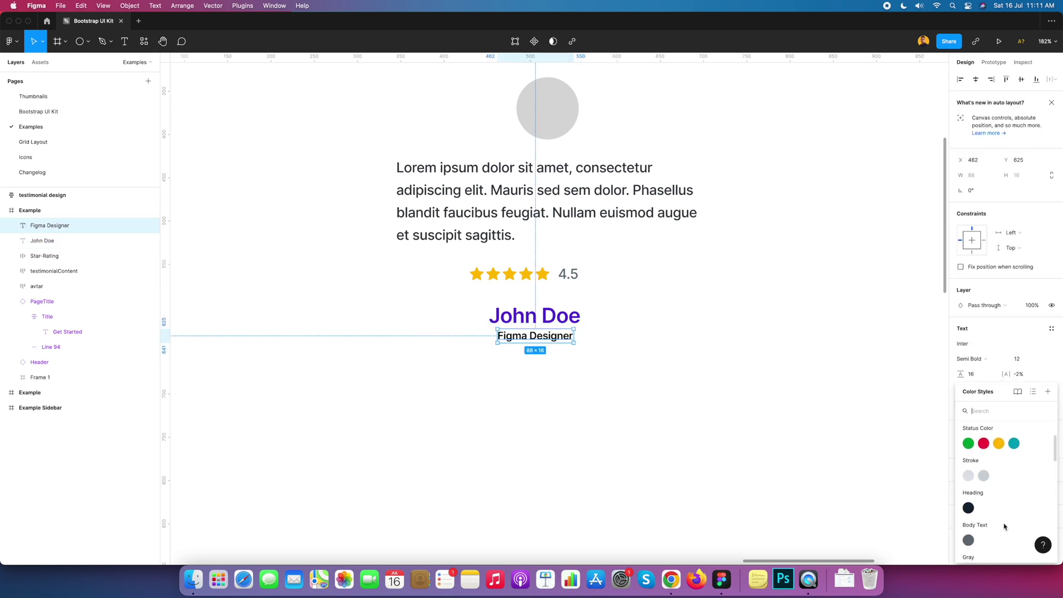
click(1014, 514)
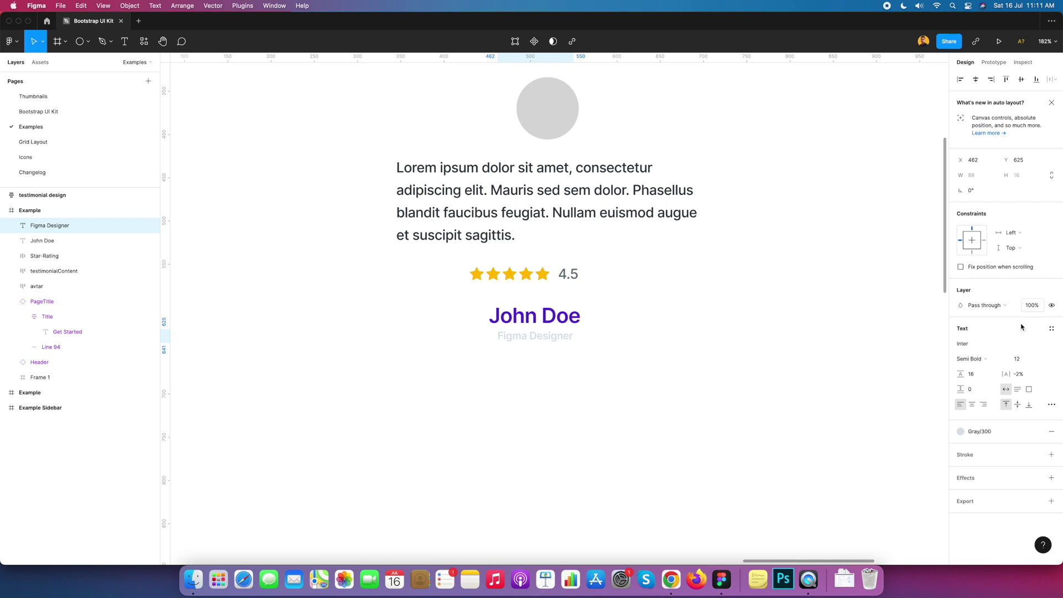
click(1035, 432)
click(1044, 475)
click(641, 361)
scroll(622, 356, down, 3)
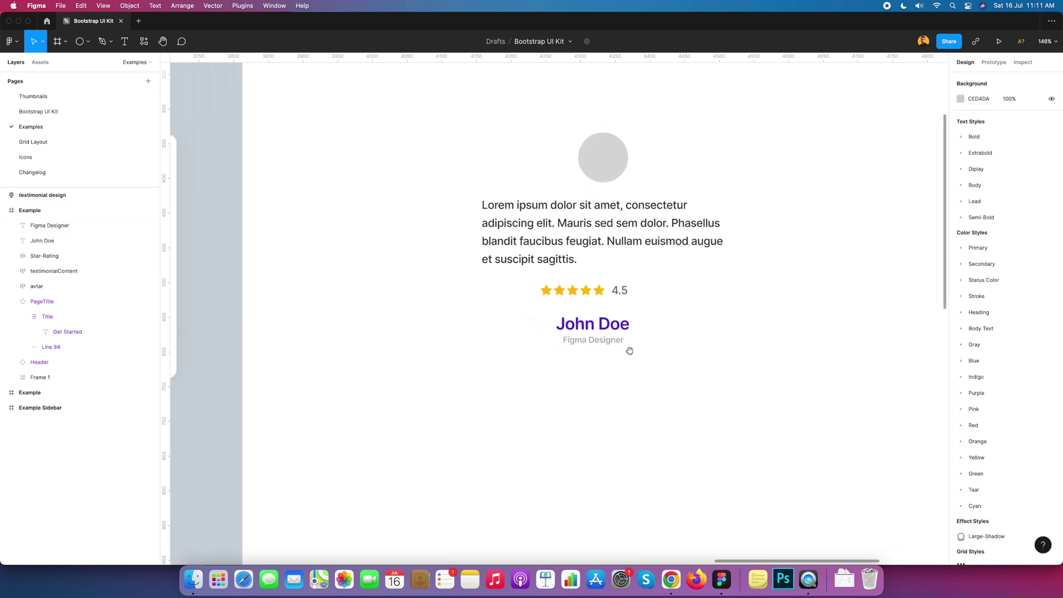
Recolour John Doe to dark Gray/900, then select both name and subtitle
click(42, 240)
click(996, 433)
scroll(996, 459, down, 3)
click(999, 493)
click(644, 381)
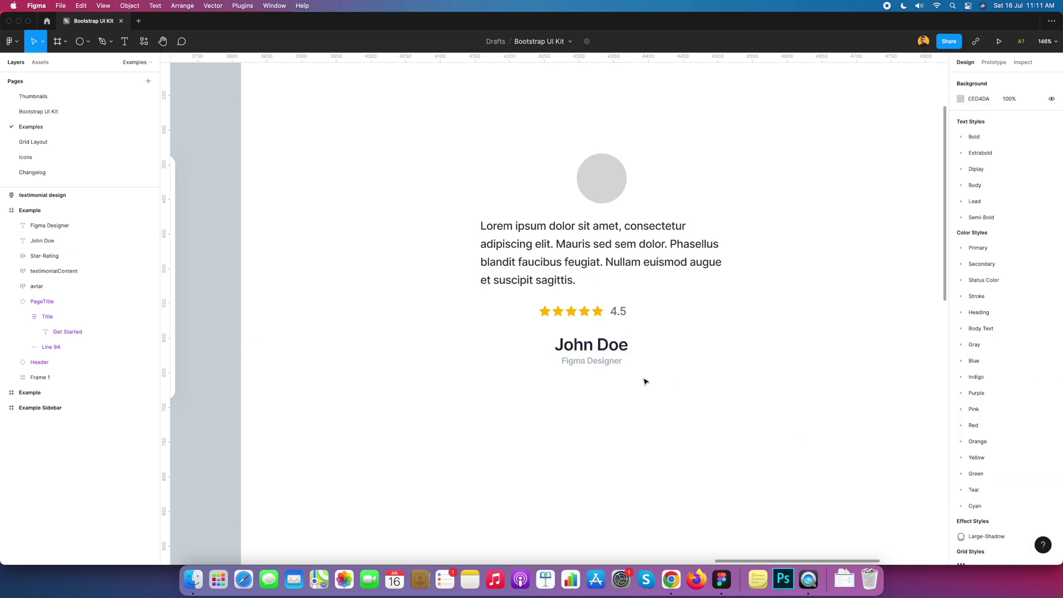
drag(644, 381, 590, 339)
right_click(617, 361)
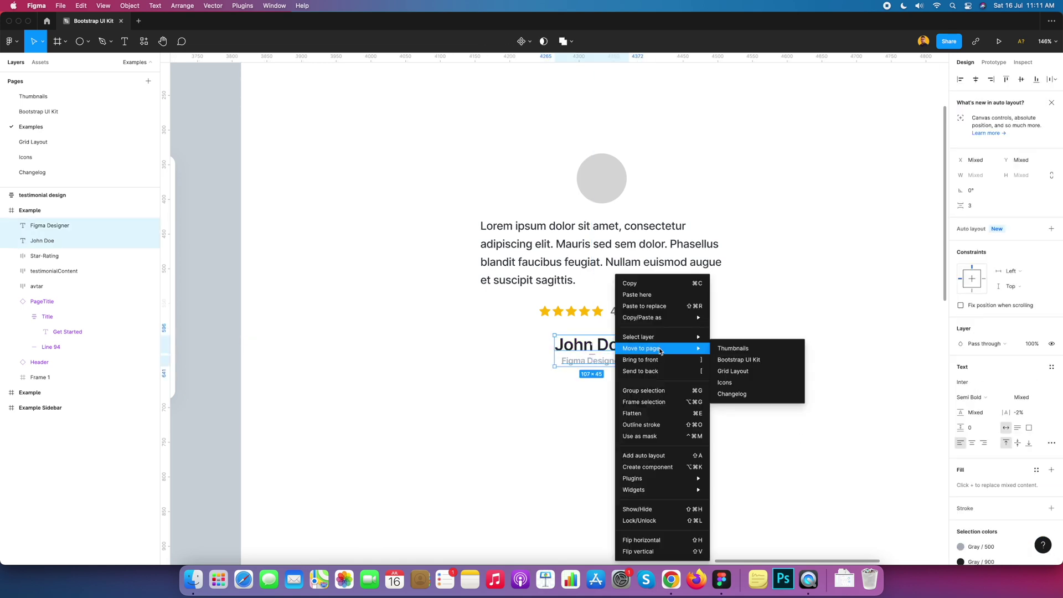
Frame the name and subtitle with auto layout and name it Testimonial-name
click(652, 407)
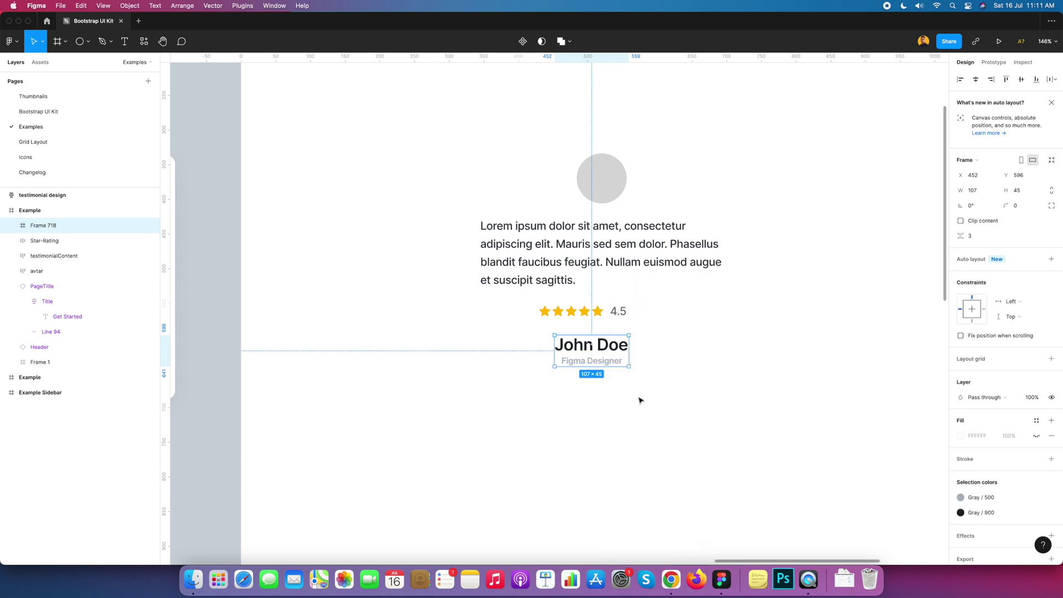
right_click(622, 357)
click(649, 456)
key(super+r)
text(Testi)
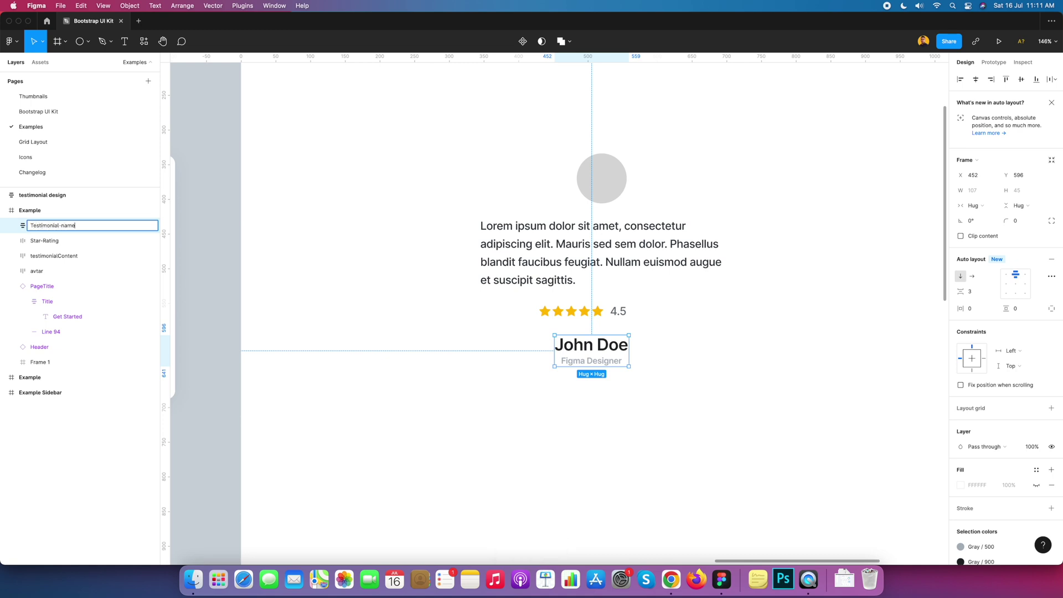
key(Return)
Distribute the four card parts vertically with a 16 px gap
click(690, 371)
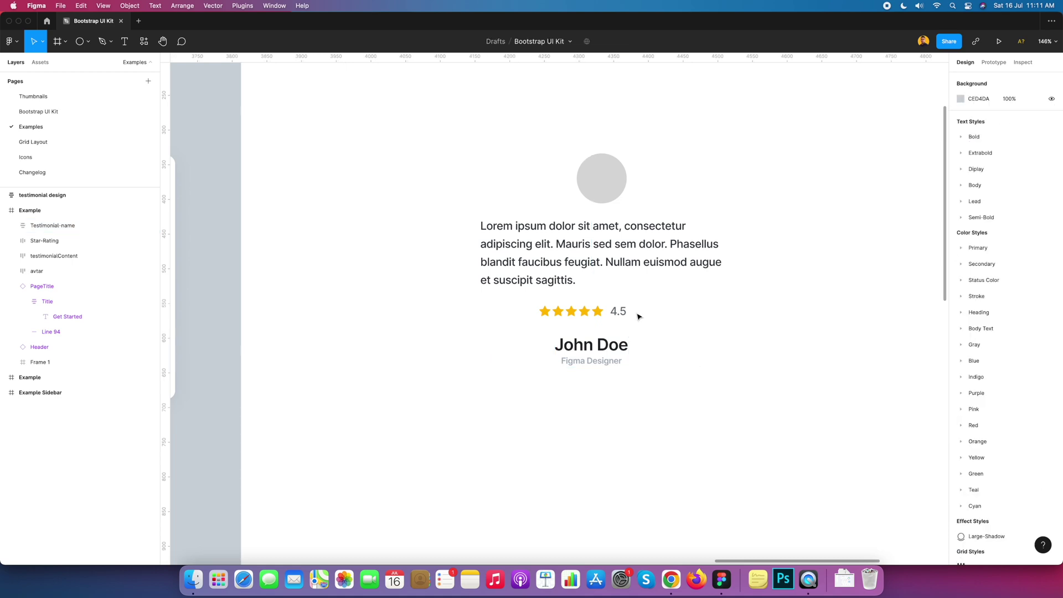
scroll(636, 313, down, 5)
scroll(654, 277, up, 2)
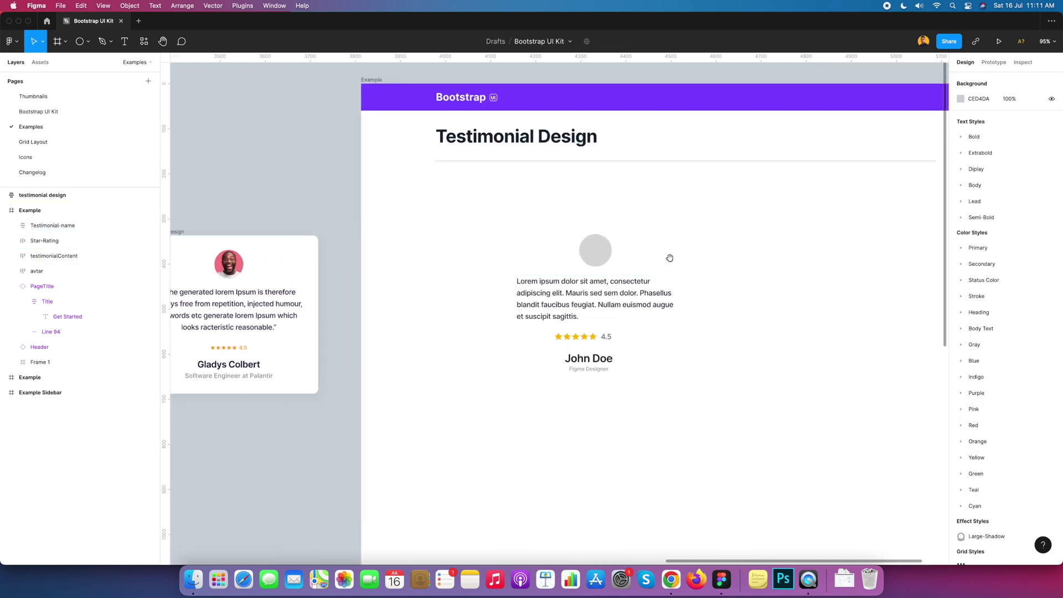
drag(501, 238, 552, 397)
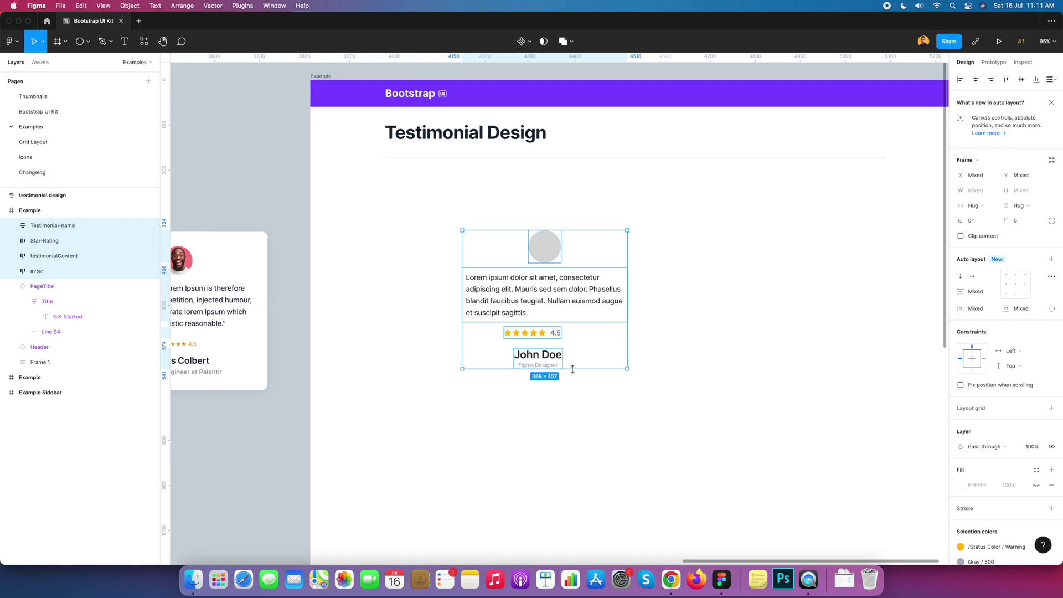
drag(455, 211, 626, 407)
click(1051, 79)
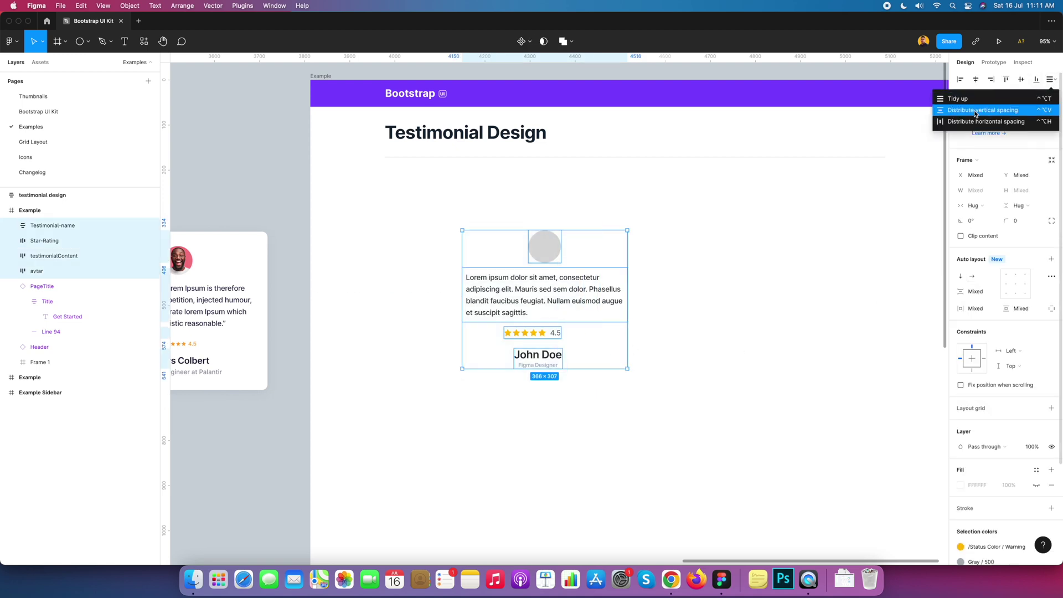
click(976, 110)
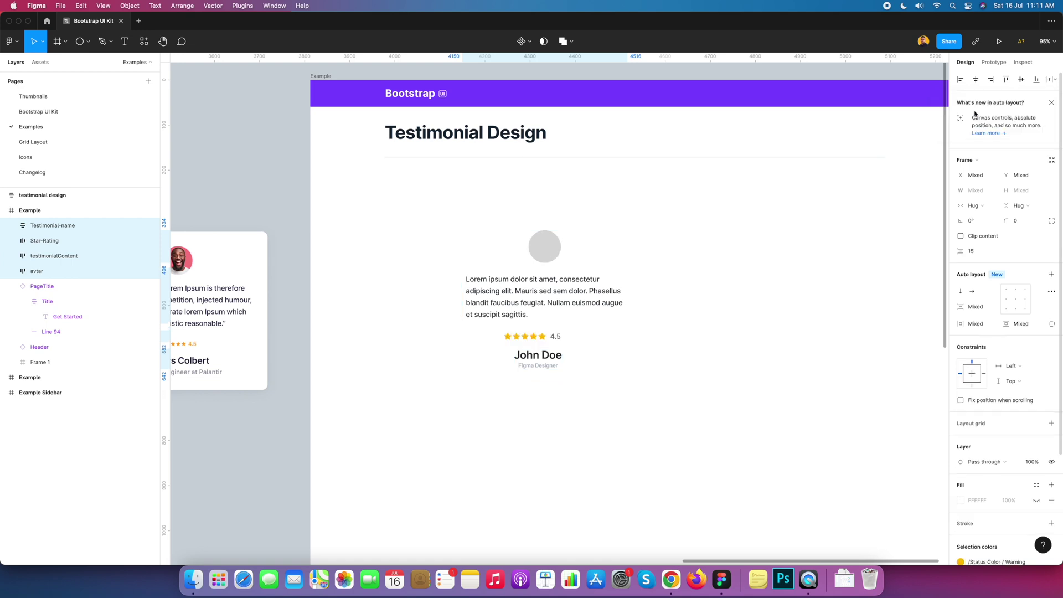
click(974, 251)
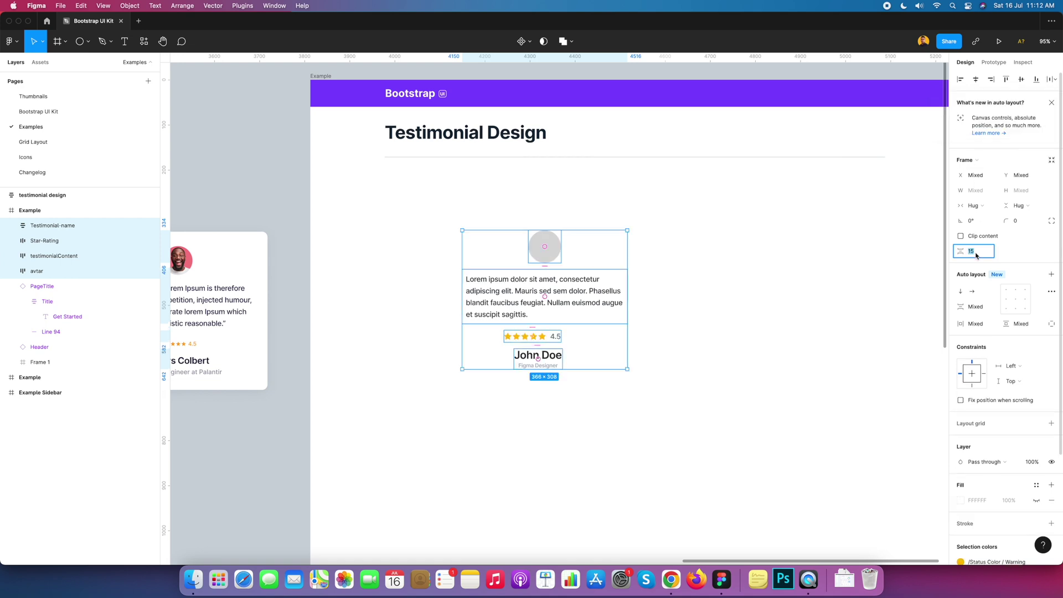
key(Return)
Select the avatar, quote, Star-Rating and Testimonial-name and centre them horizontally
click(704, 271)
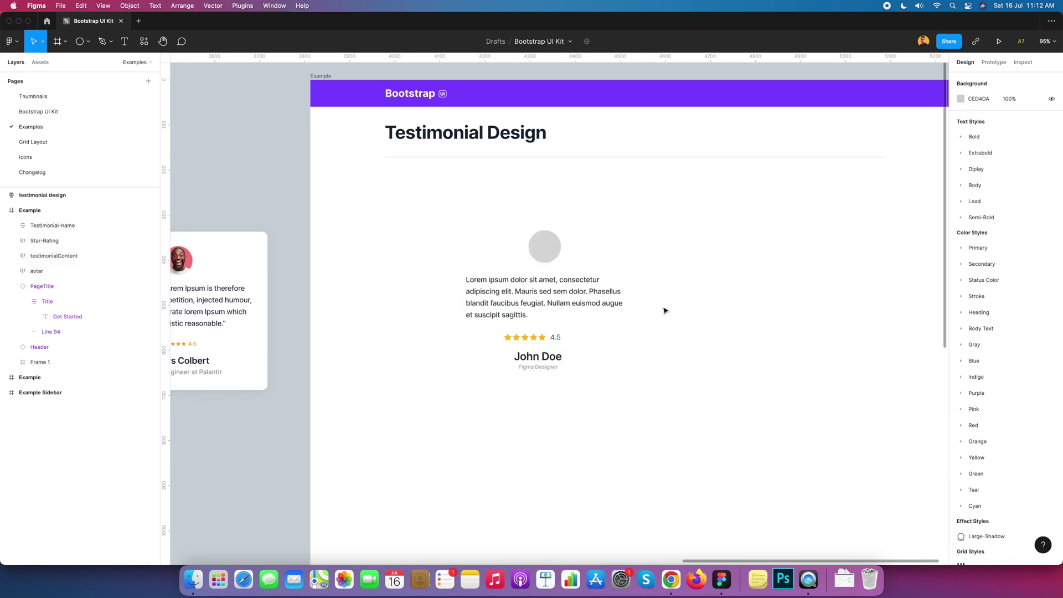
scroll(733, 302, left, 3)
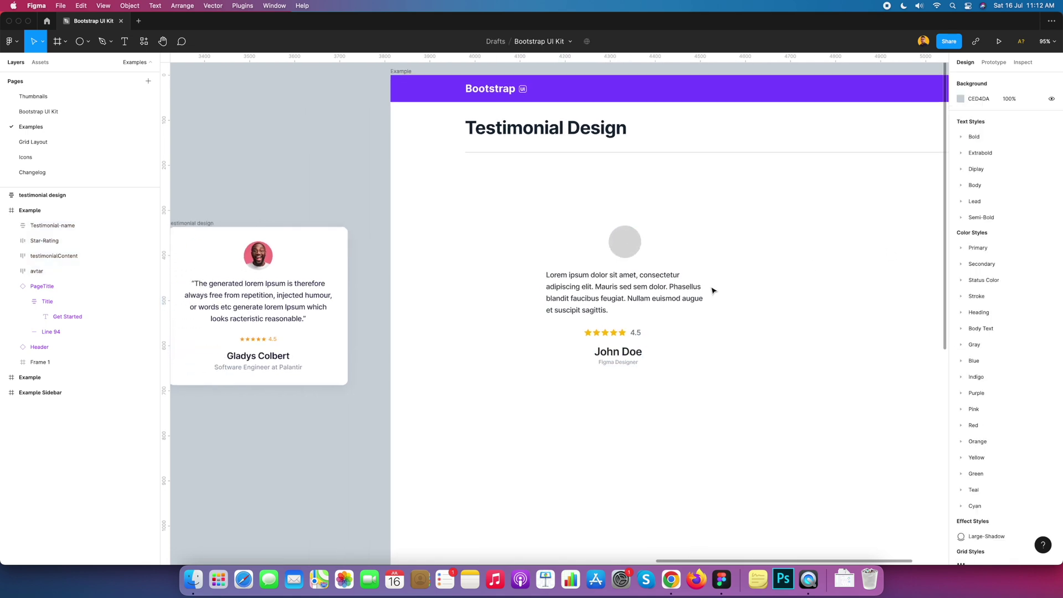
scroll(703, 319, right, 3)
click(552, 353)
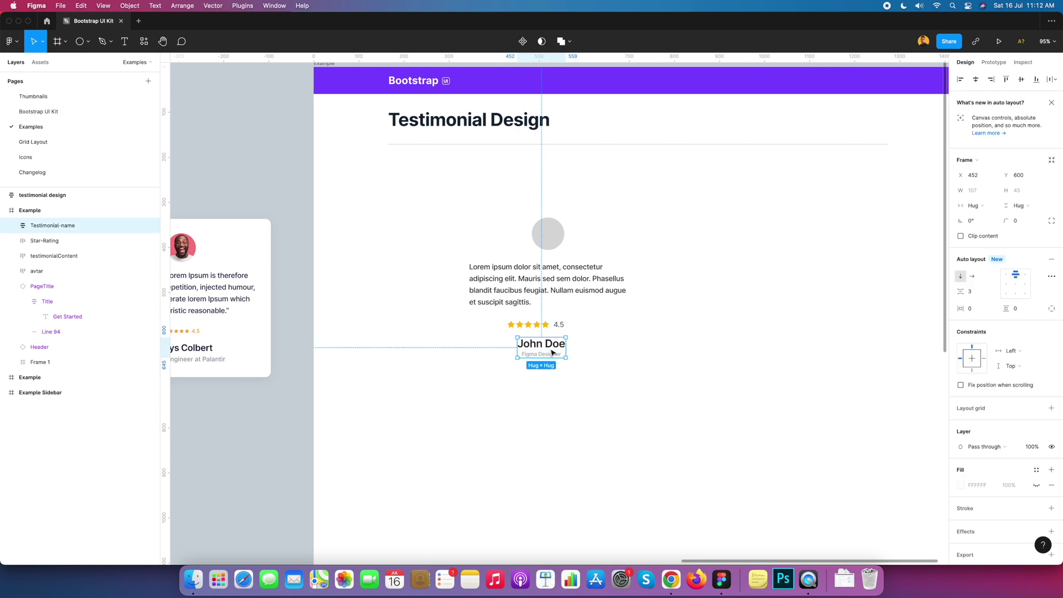
shift+click(554, 324)
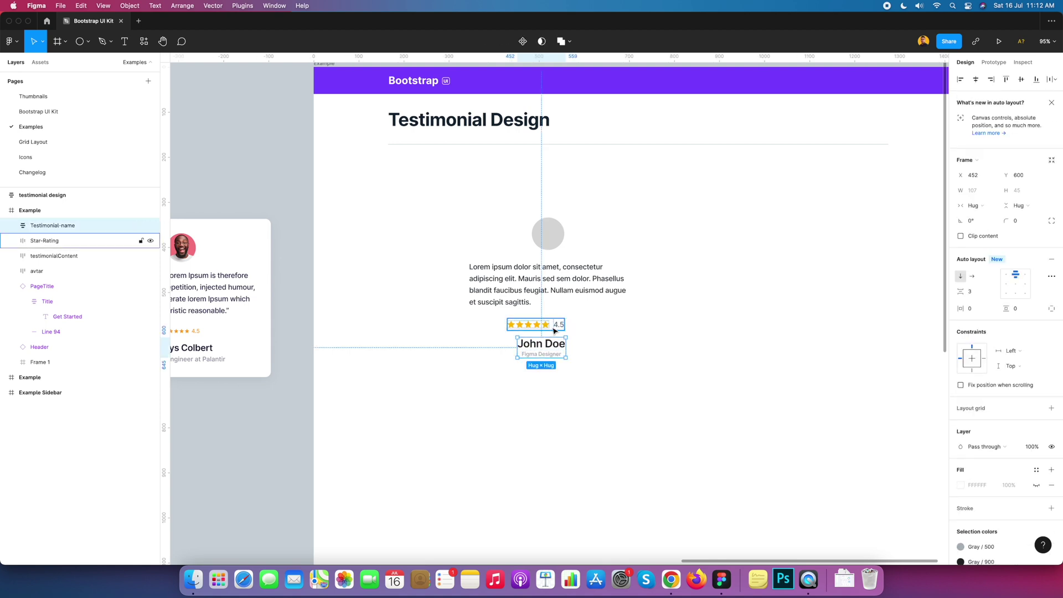
shift+click(577, 294)
shift+click(548, 233)
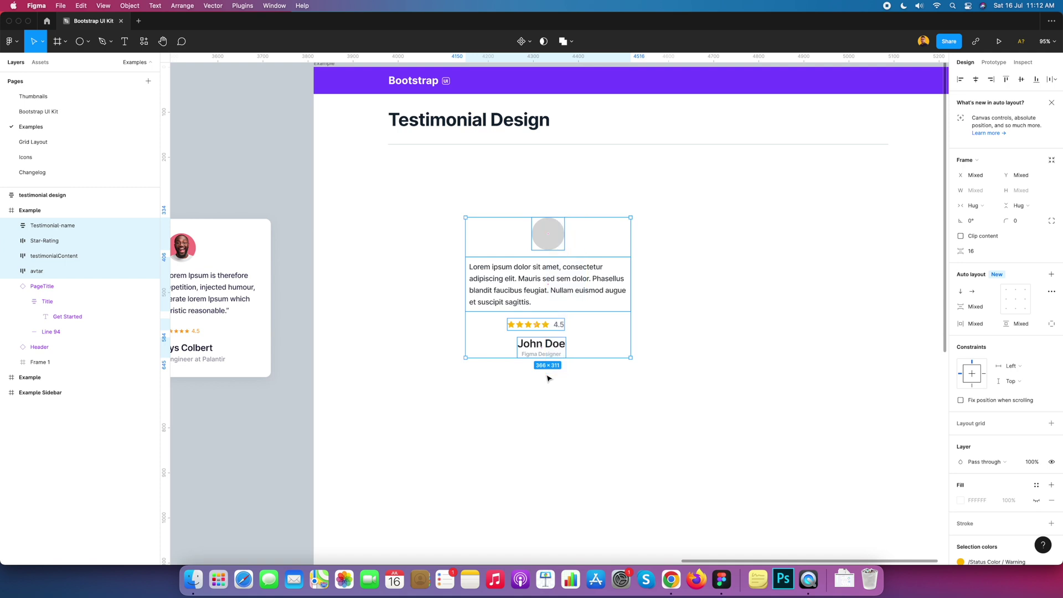
click(976, 80)
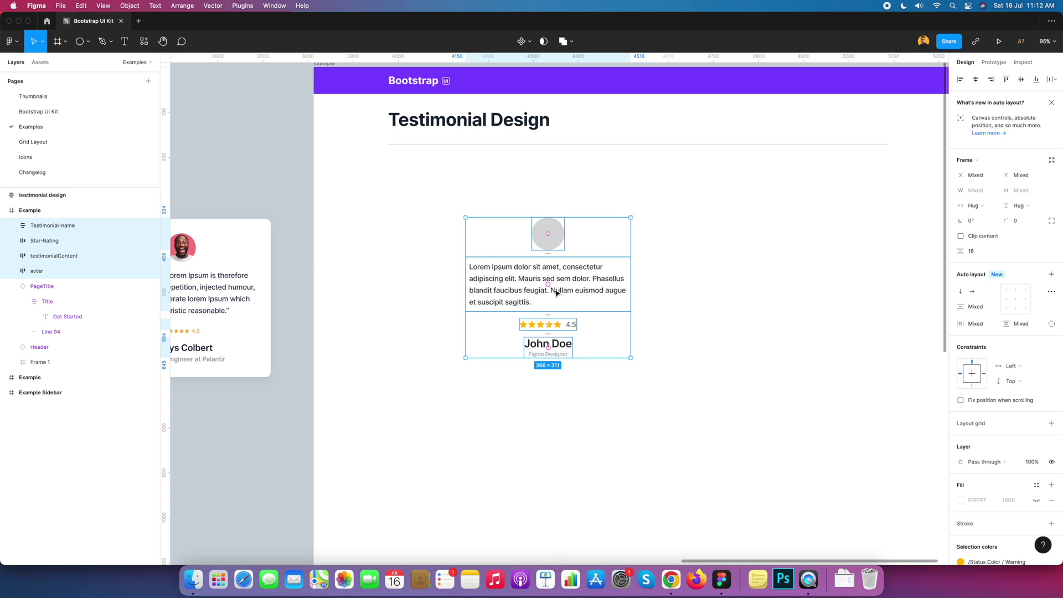
Wrap all card parts in one vertical auto-layout frame, Frame 718
right_click(581, 279)
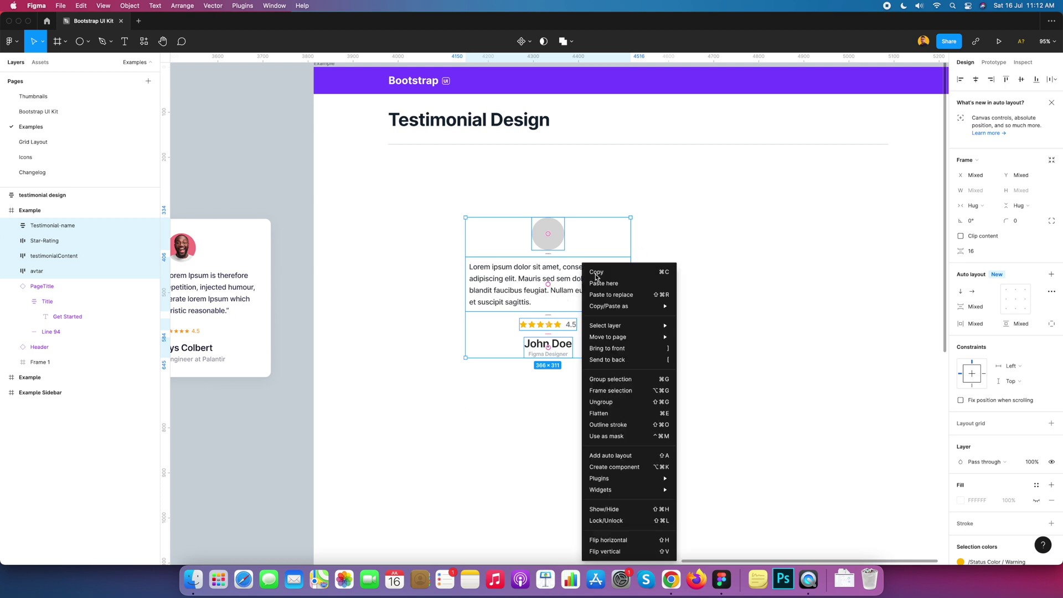
click(609, 457)
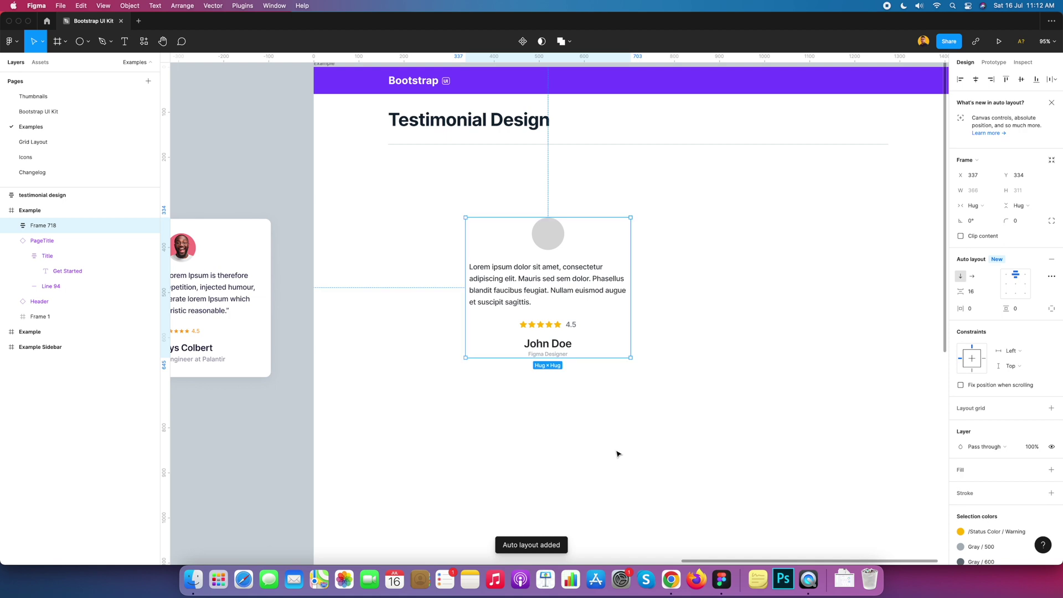
double_click(53, 227)
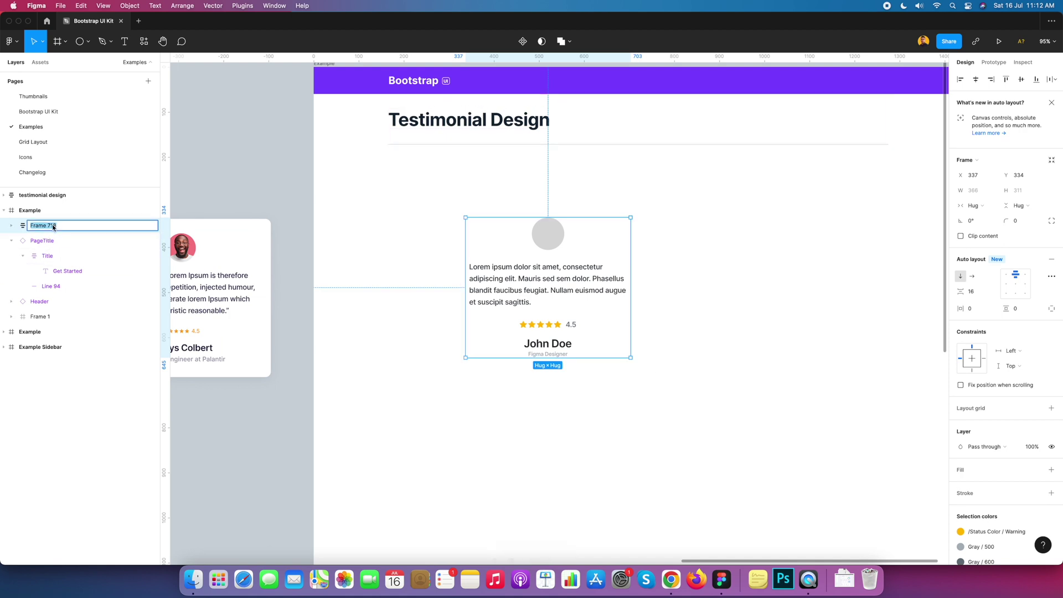
Rename the card frame to 'testimonial-design'
text(testimonial-design)
key(Return)
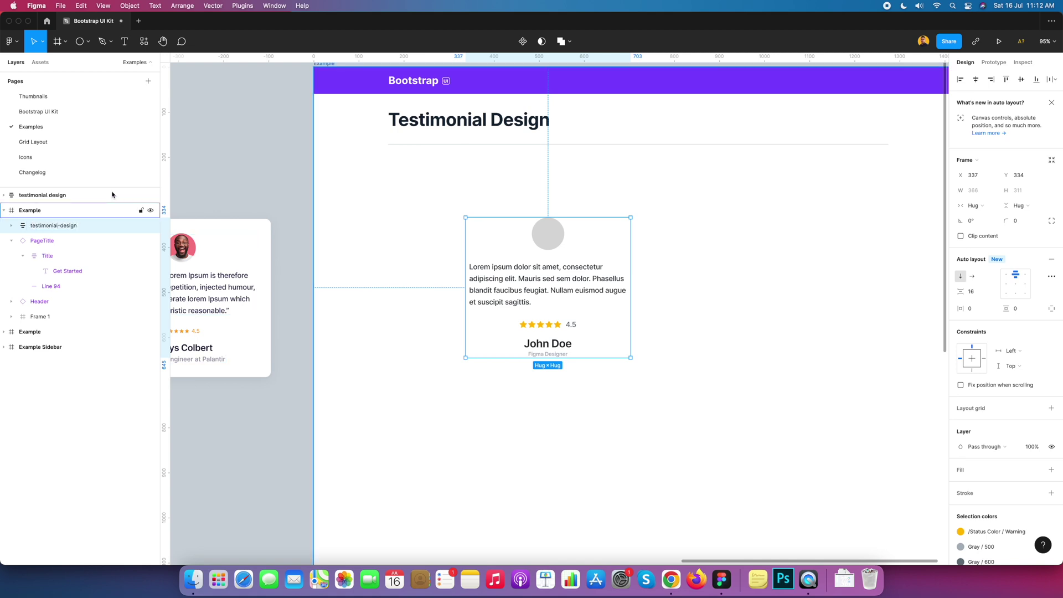
click(728, 269)
click(590, 269)
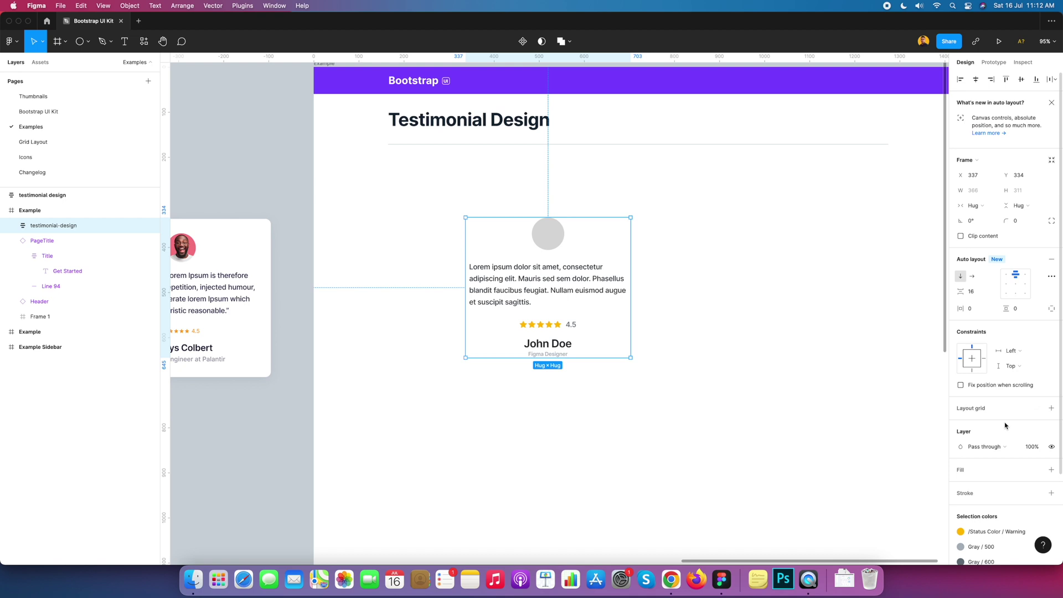
scroll(996, 443, down, 2)
Add a 1 px stroke to the card using the Stroke/Input colour style
click(983, 435)
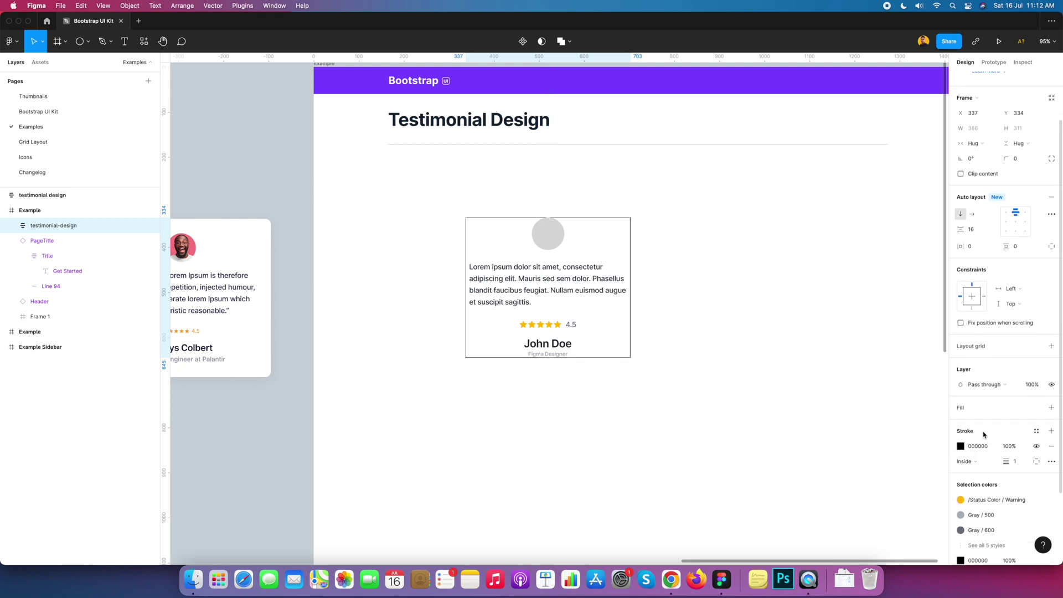
click(1036, 431)
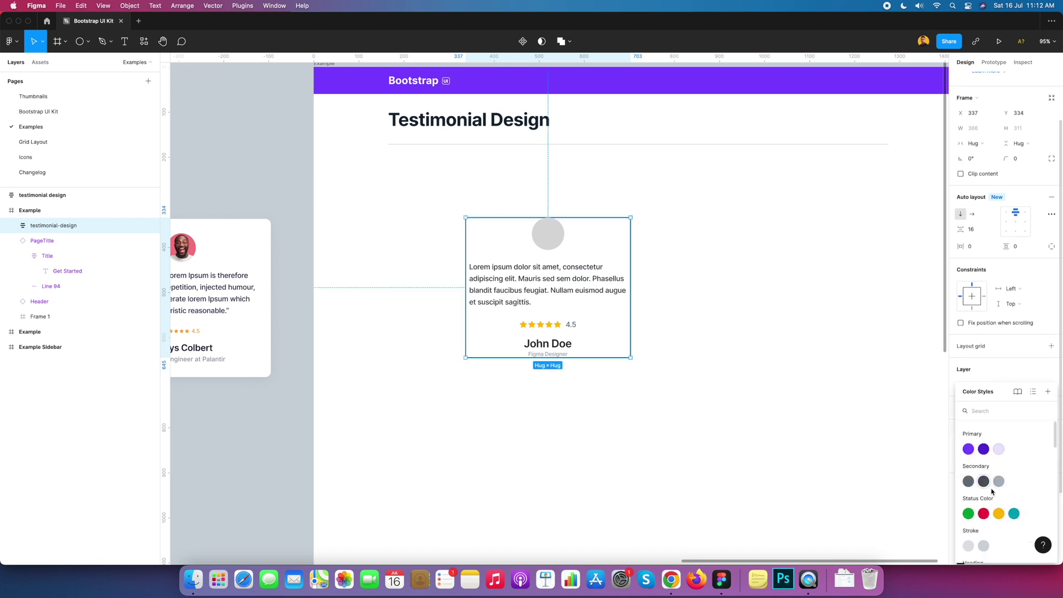
click(983, 546)
click(726, 330)
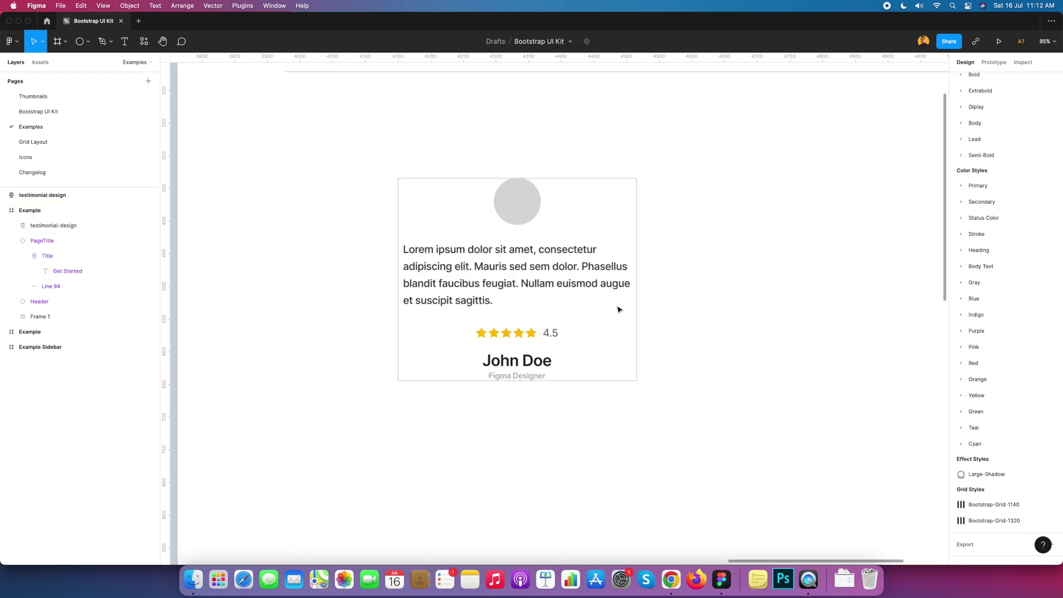
click(619, 309)
scroll(601, 268, up, 3)
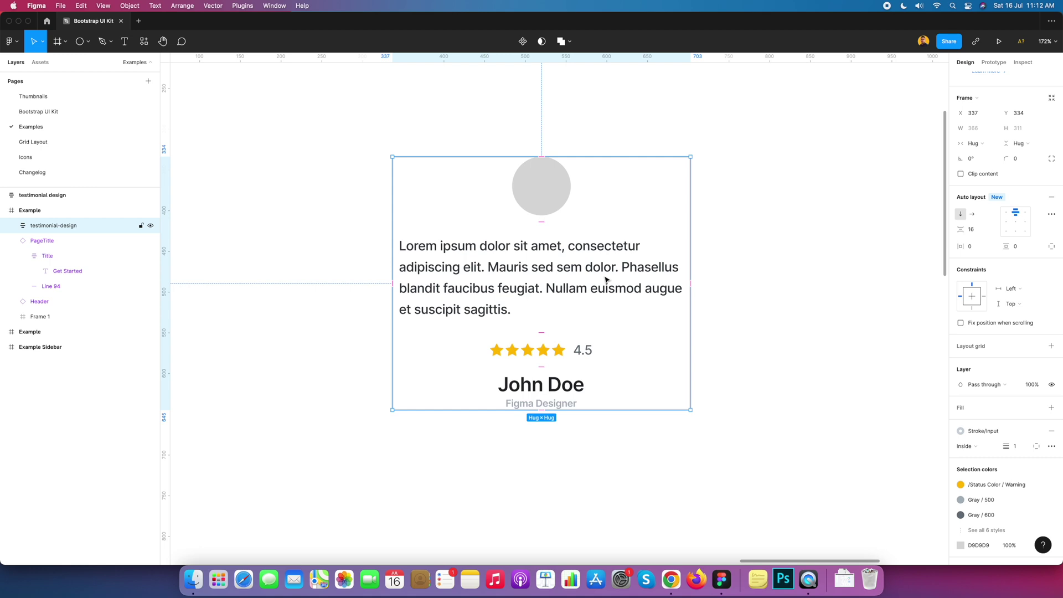
Set the card's auto layout horizontal and vertical padding to 24
click(830, 269)
click(56, 225)
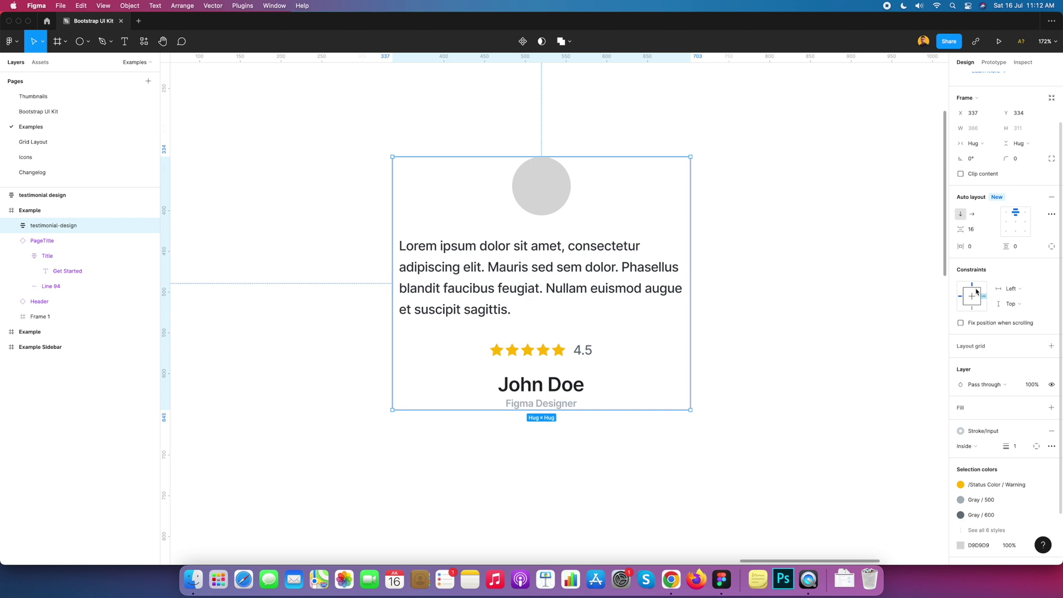
click(974, 248)
text(24)
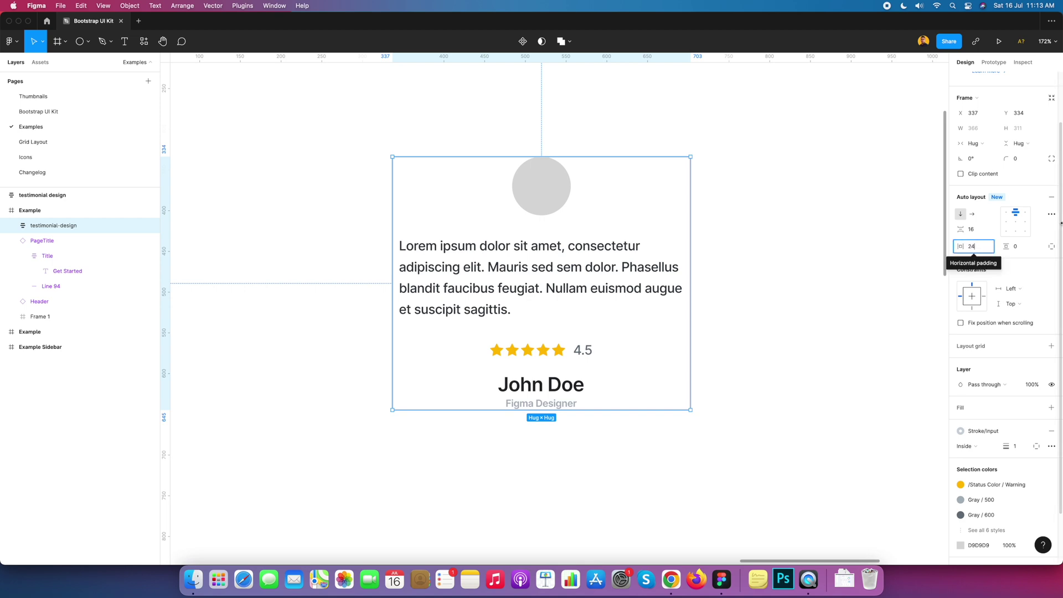
click(1018, 248)
text(0)
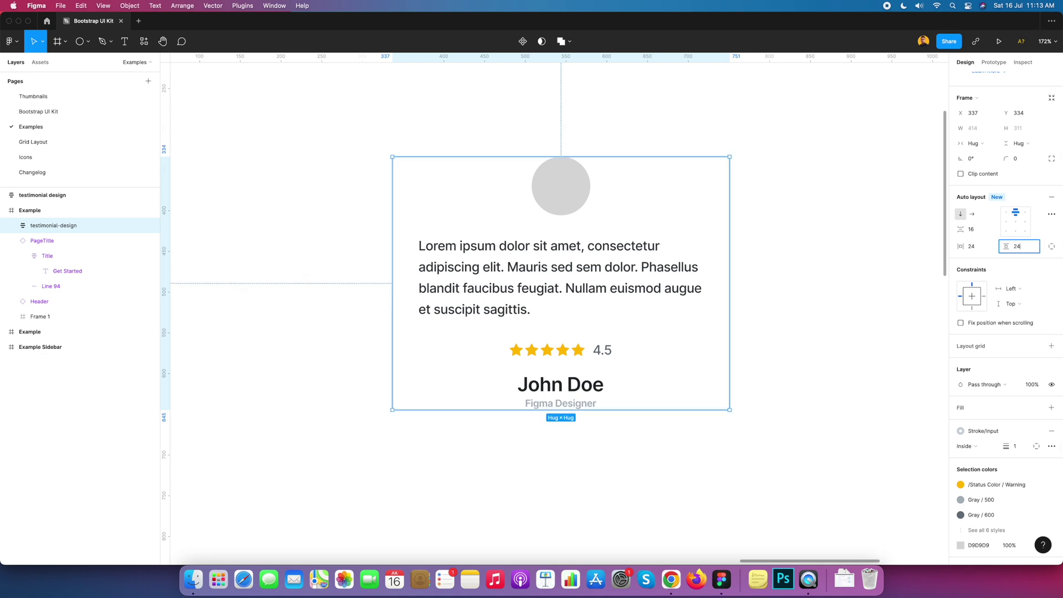
click(812, 234)
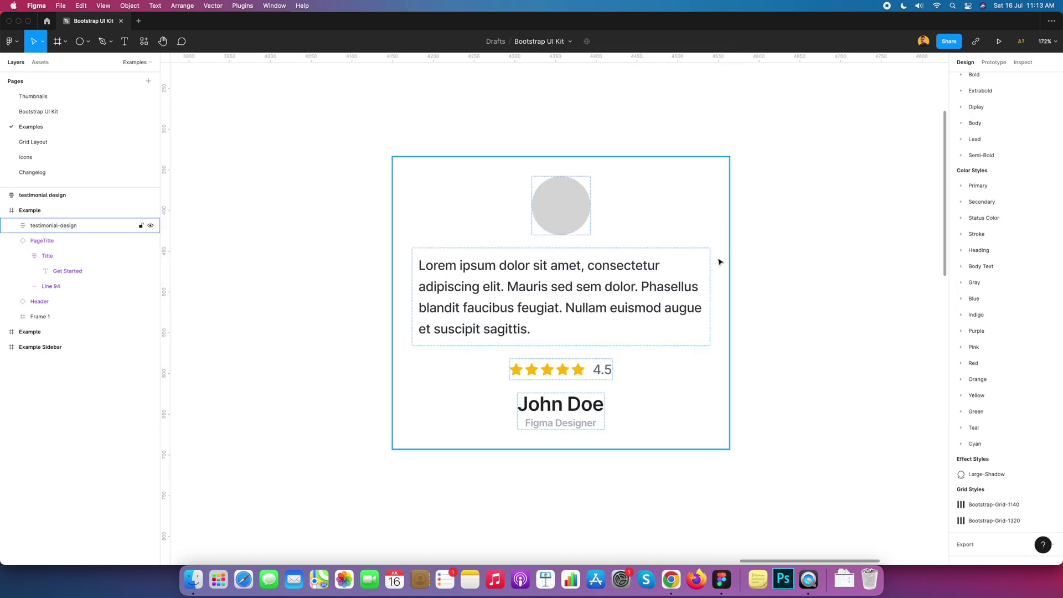
click(674, 273)
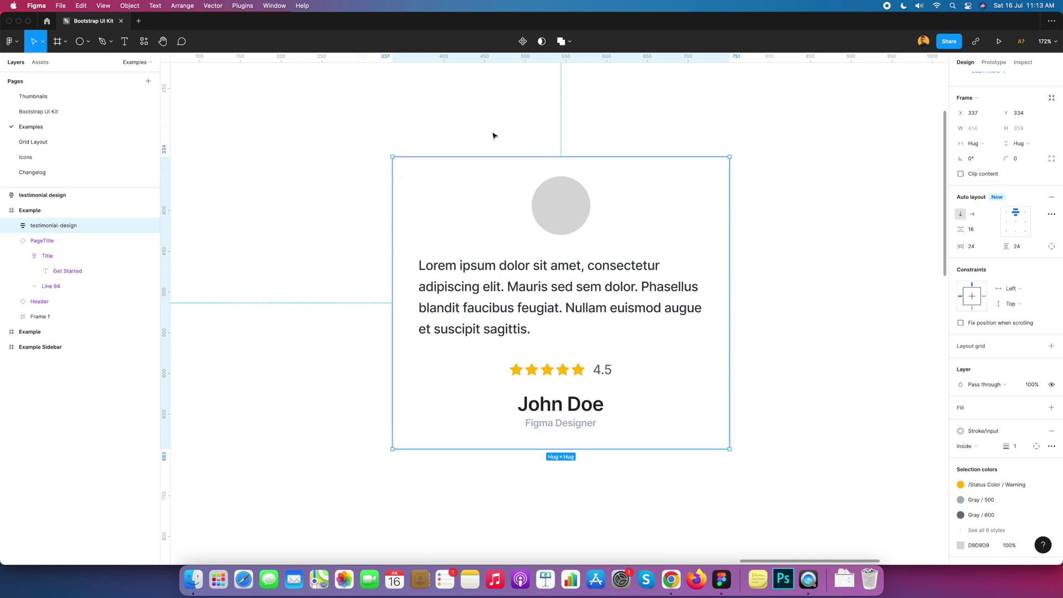
scroll(494, 135, down, 3)
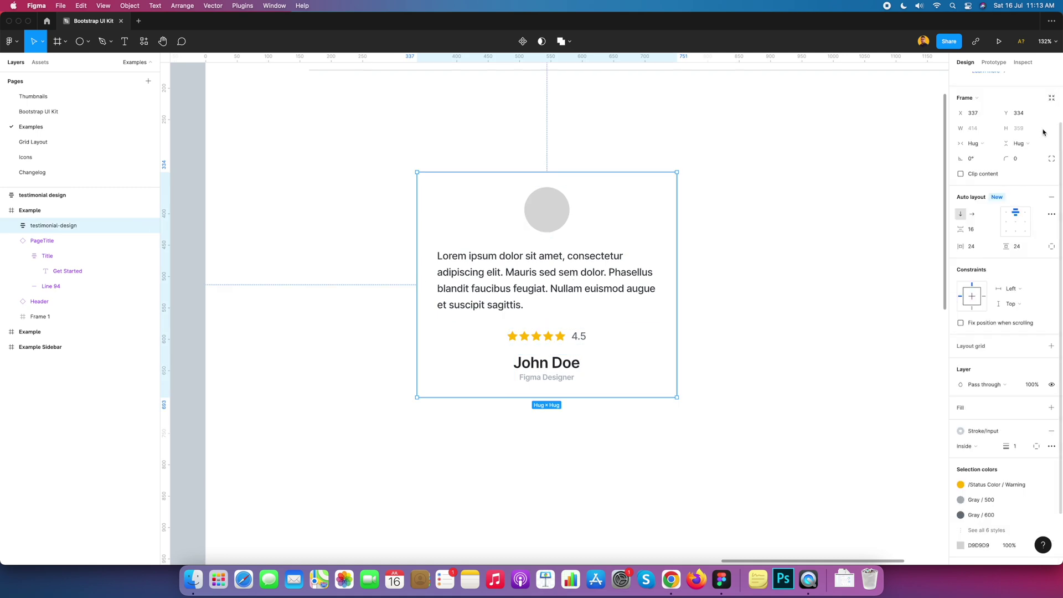
Set the testimonial card's corner radius to 12
click(1018, 160)
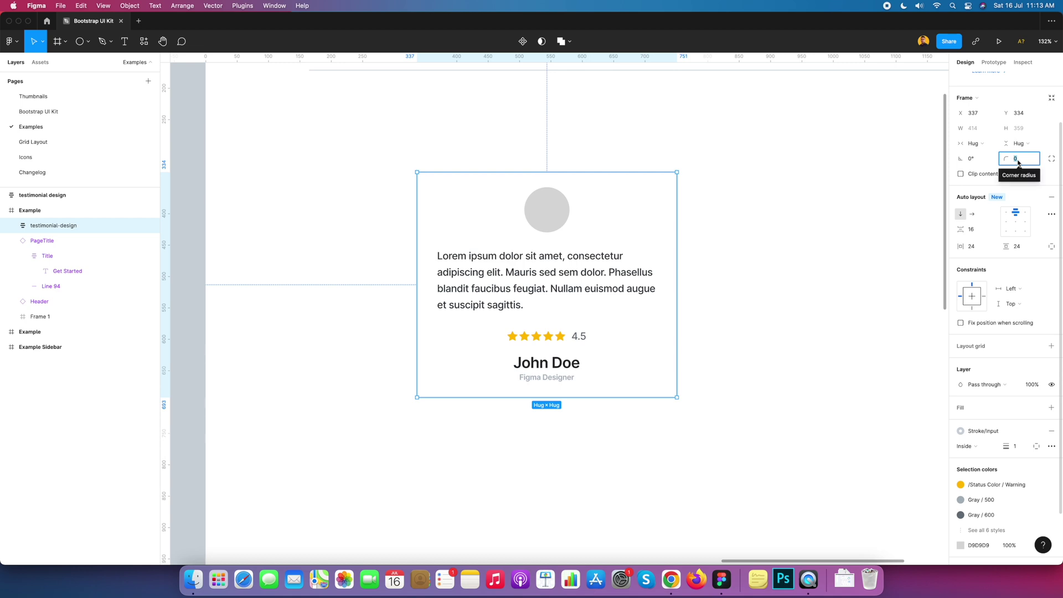
click(839, 159)
click(646, 226)
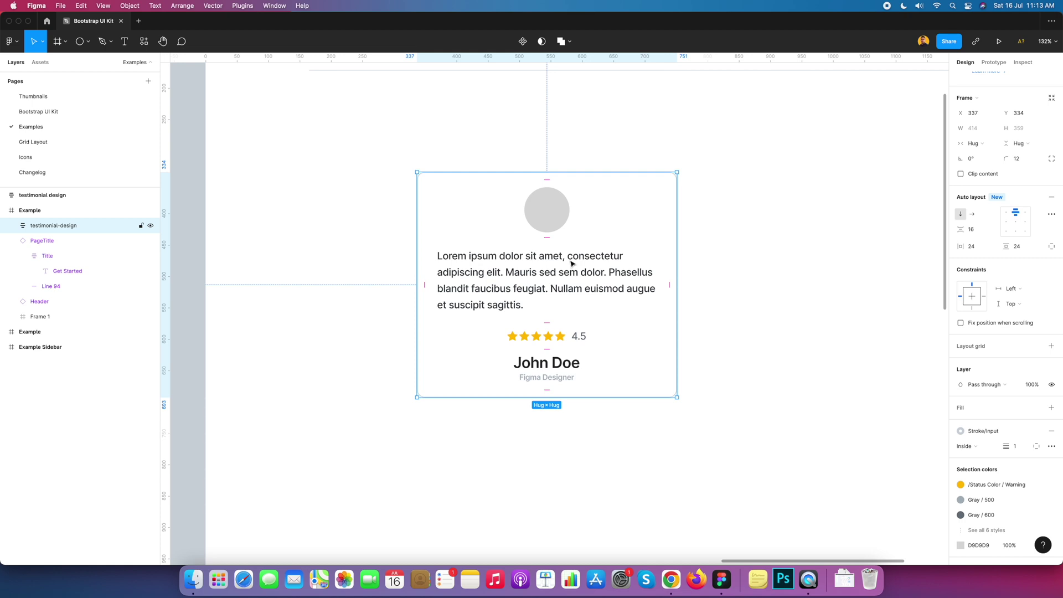
click(719, 273)
click(659, 277)
Toggle layout grids on and off, then set the card width back to Hug (414 × 358)
key(ctrl+g)
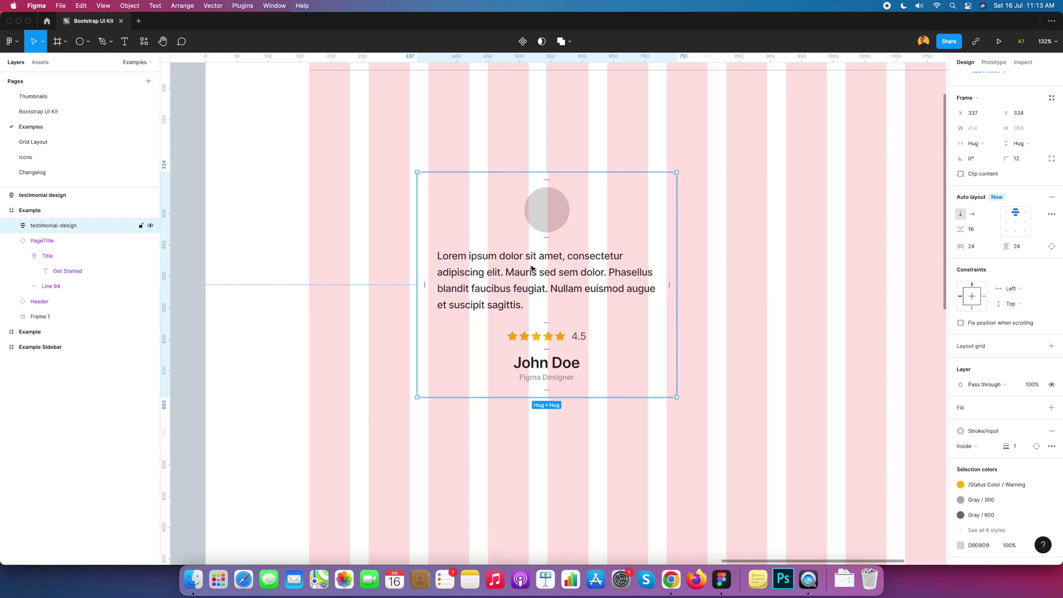
key(ctrl+g)
drag(678, 273, 586, 254)
double_click(601, 253)
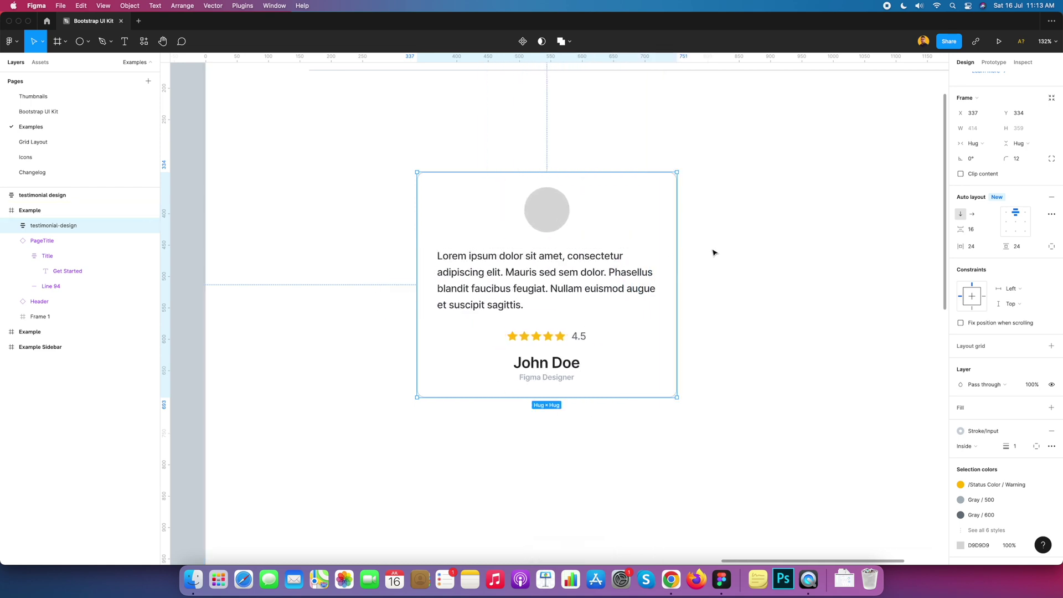
click(713, 253)
scroll(729, 269, down, 5)
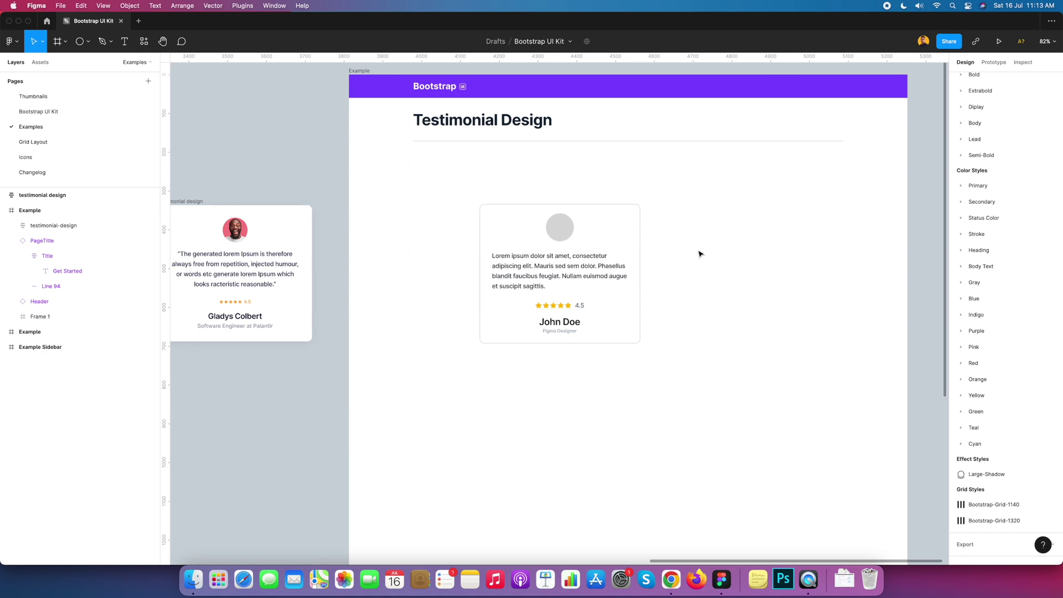
scroll(670, 246, up, 5)
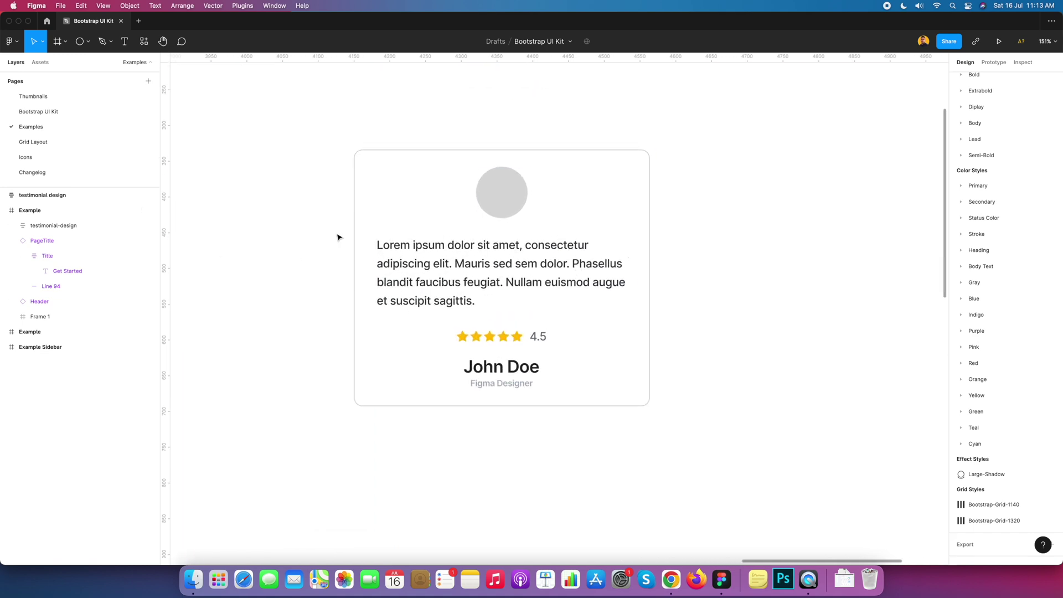
Set the testimonialContent group to Fill container width
click(446, 247)
click(11, 225)
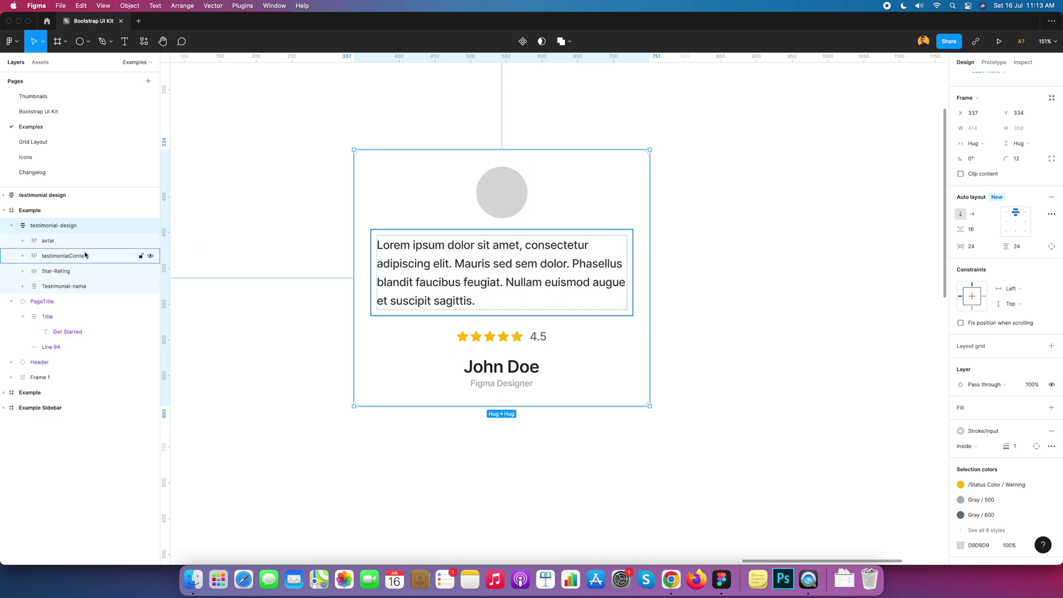
click(85, 255)
click(974, 206)
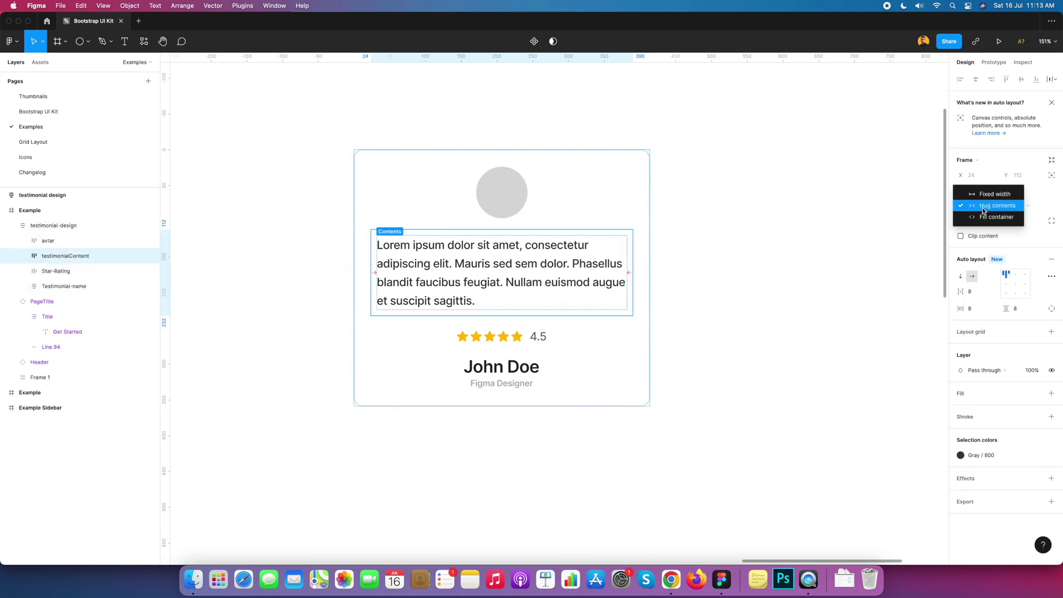
click(982, 216)
key(Escape)
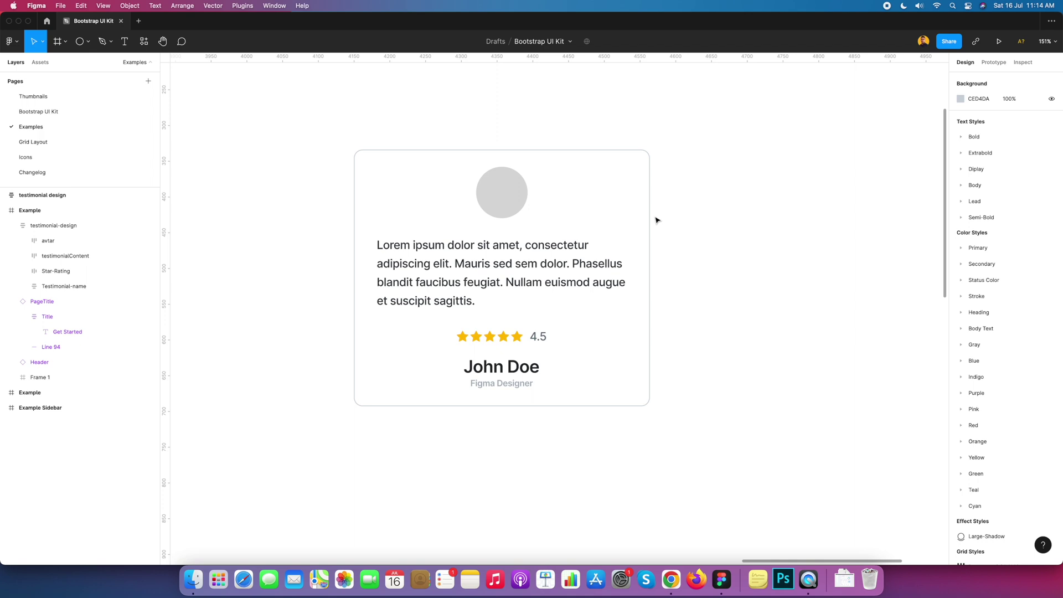
mouse_move(653, 234)
mouse_down()
mouse_move(622, 235)
mouse_move(691, 234)
mouse_move(655, 235)
mouse_up()
key(ctrl+z)
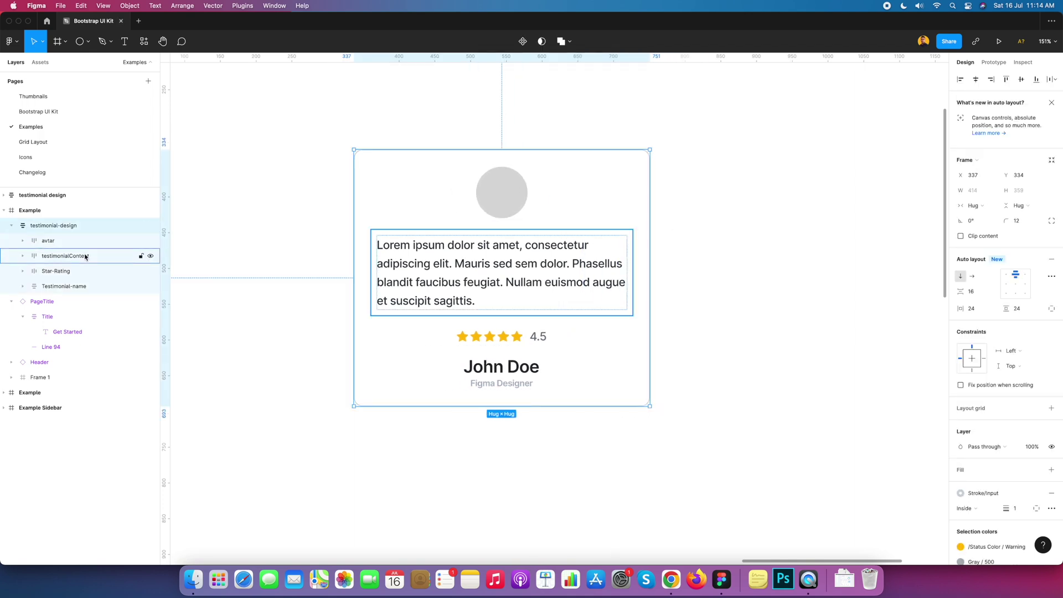
Set the Lorem ipsum quote text layer to Fill container width
click(85, 256)
click(22, 256)
click(59, 271)
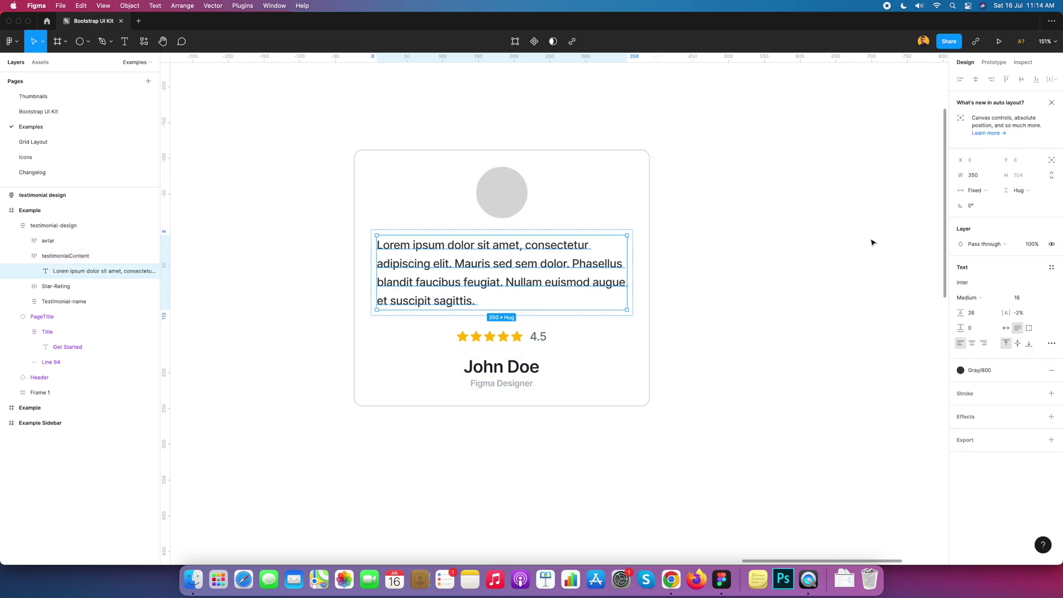
click(975, 190)
click(985, 214)
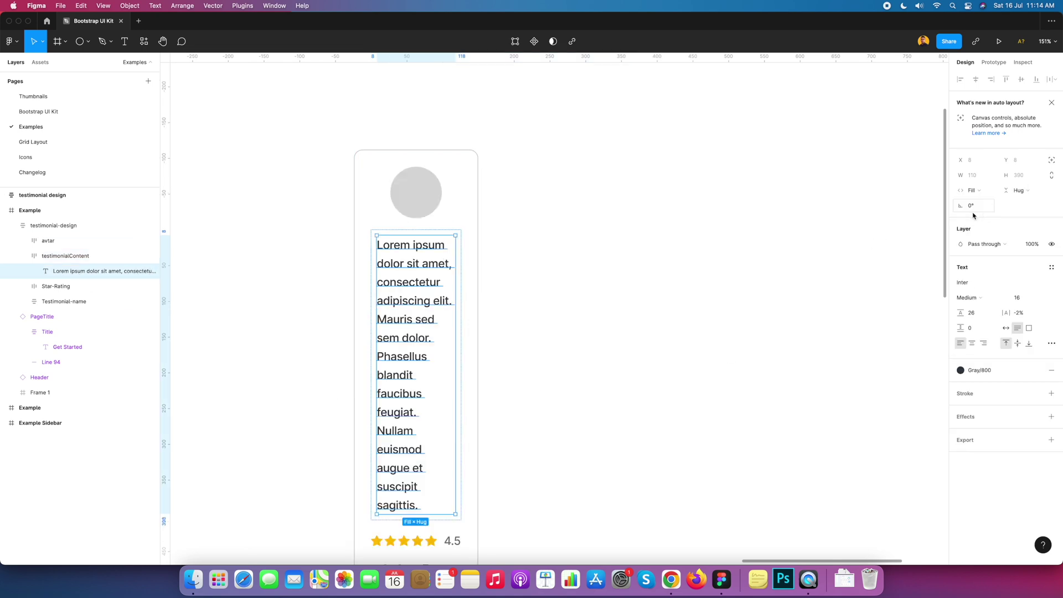
click(549, 209)
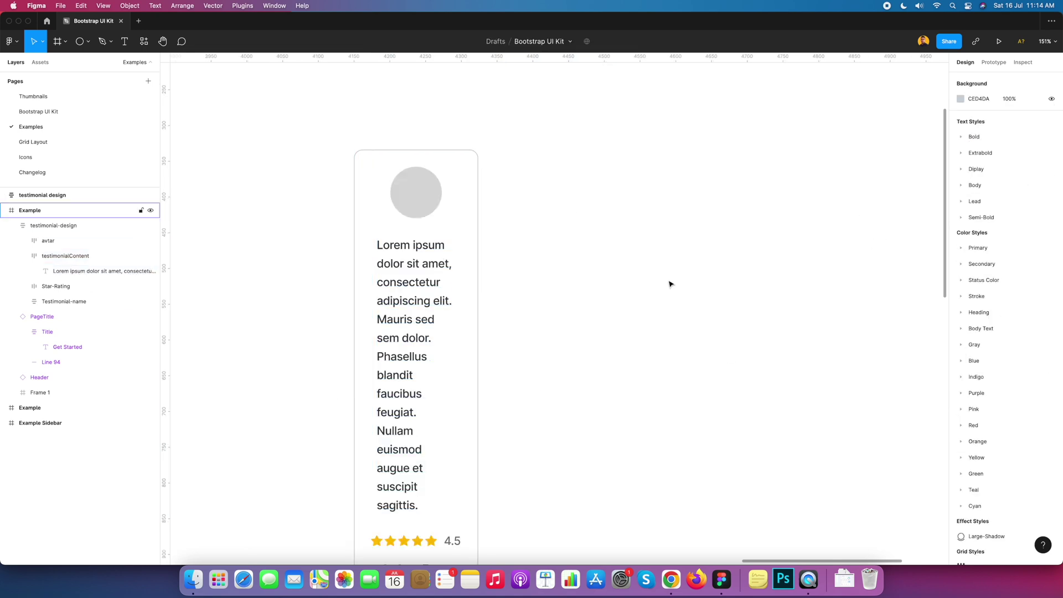
Drag the card's edge to a fixed 341 px width so the quote rewraps to five lines
scroll(672, 282, down, 5)
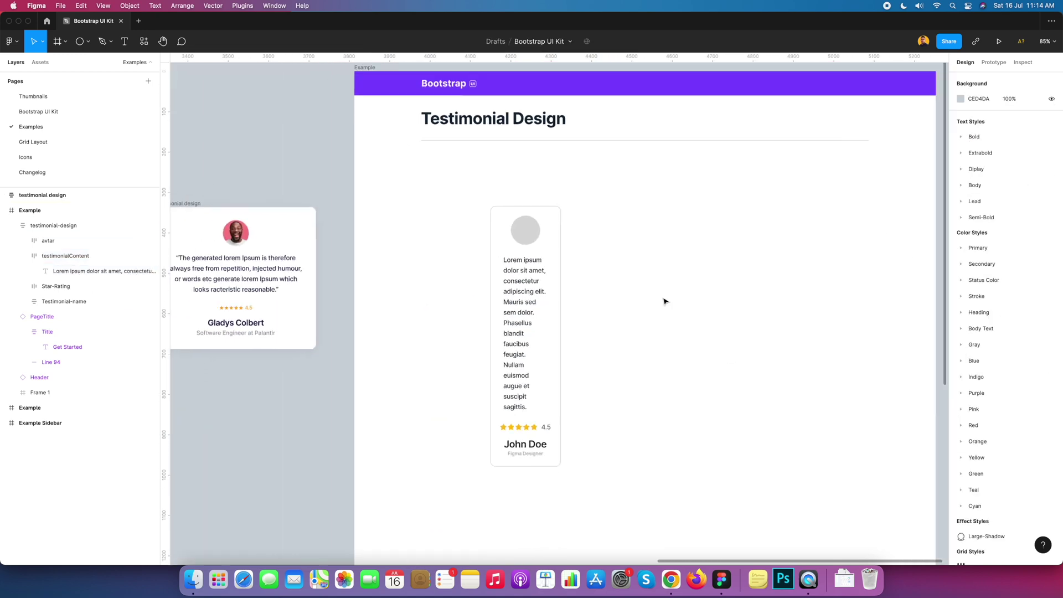
click(564, 265)
drag(581, 264, 648, 262)
scroll(610, 270, up, 2)
scroll(609, 270, up, 3)
scroll(691, 271, up, 3)
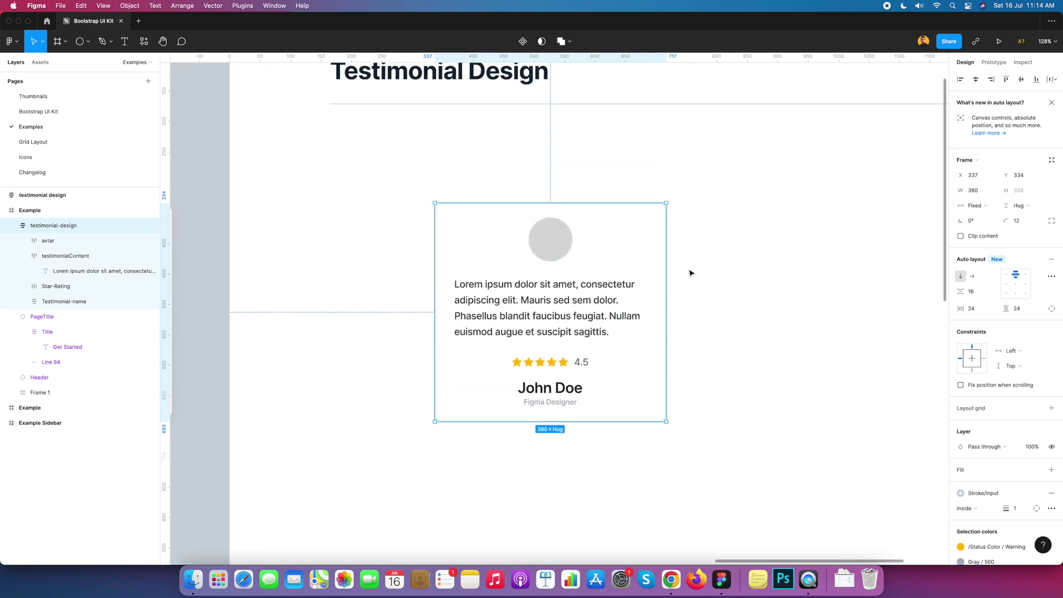
click(679, 280)
Widen the card and center-align the quote text
click(665, 280)
drag(674, 277, 643, 265)
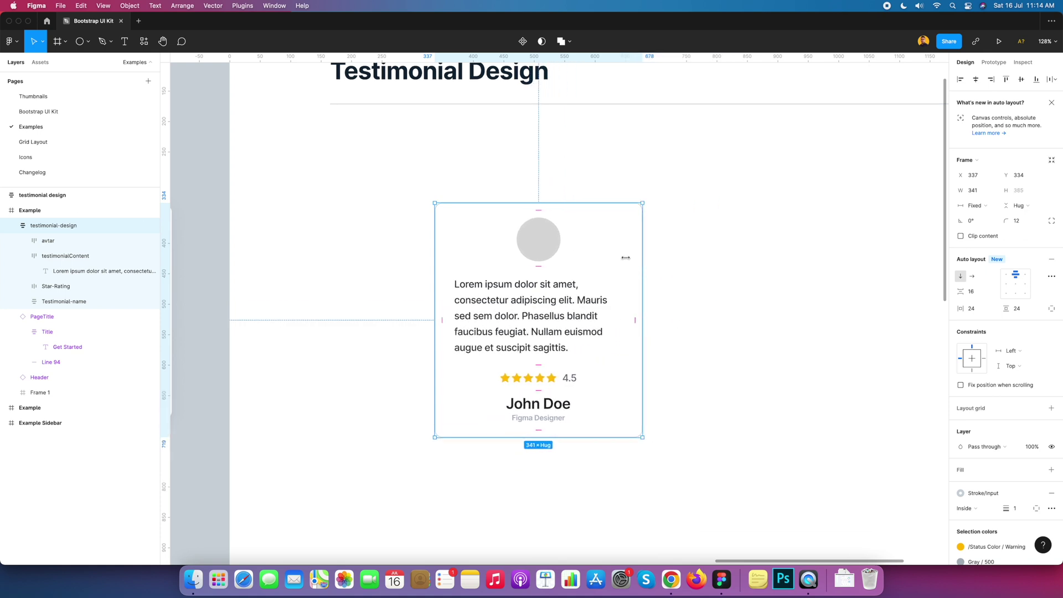
double_click(526, 315)
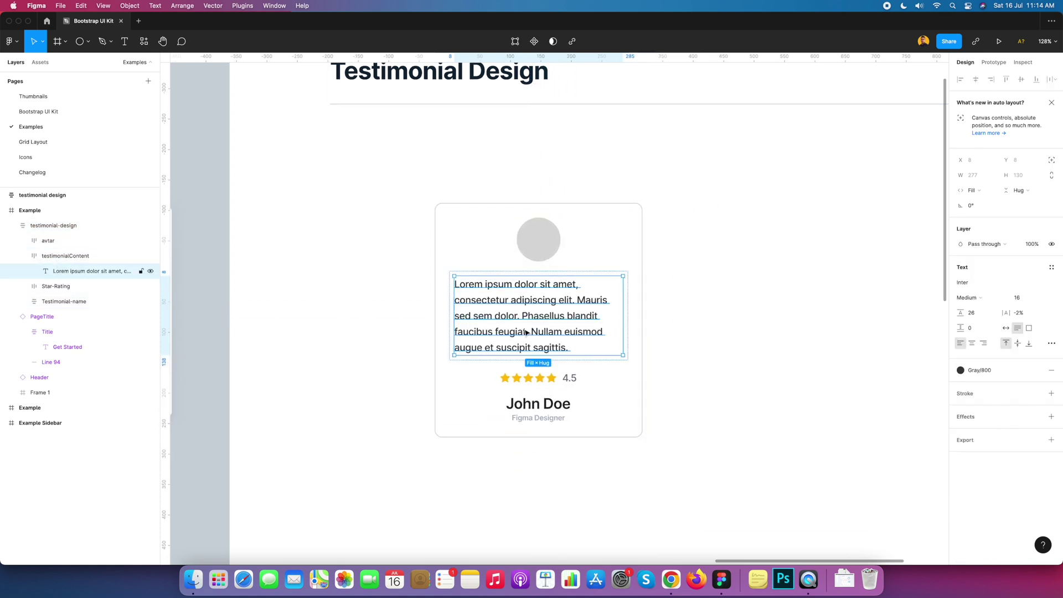
click(973, 345)
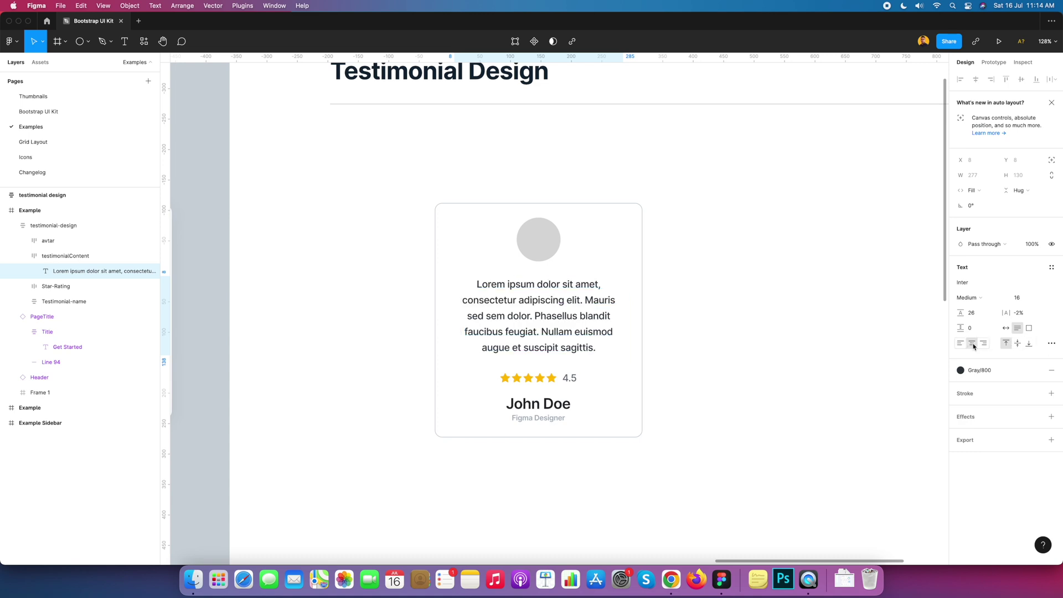
key(Escape)
key(Escape)
Resize the card to a fixed width of about 373 px, rewrapping the quote to four lines
click(705, 282)
click(538, 247)
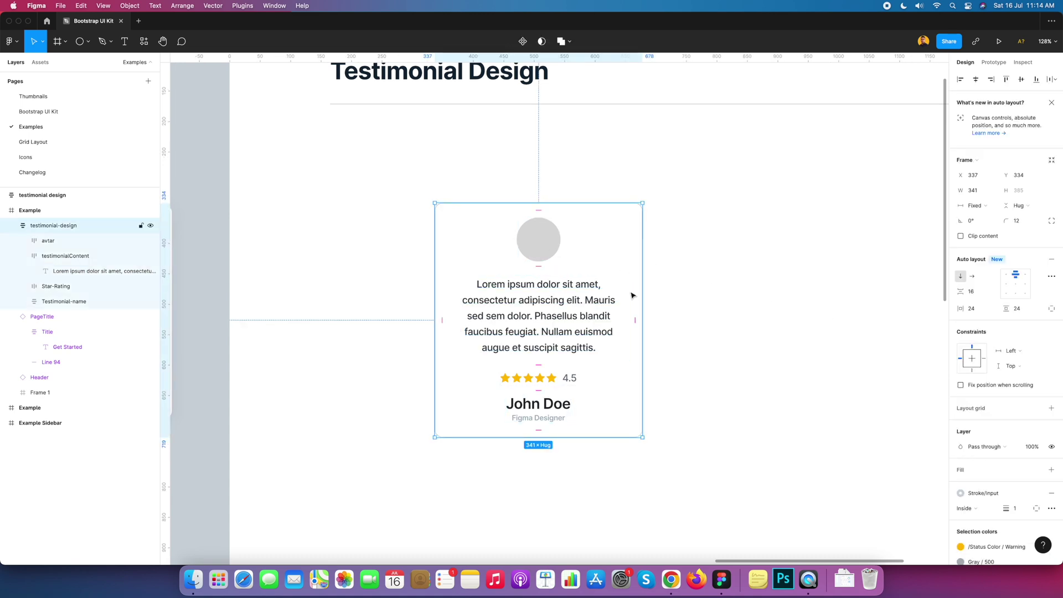
drag(643, 298, 662, 273)
key(Escape)
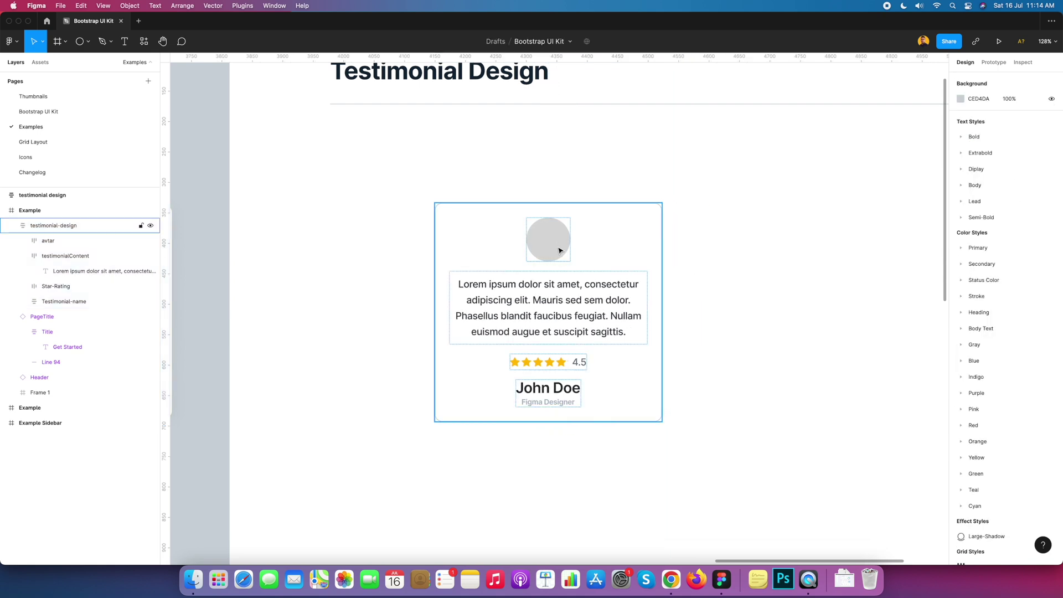
click(543, 231)
click(755, 285)
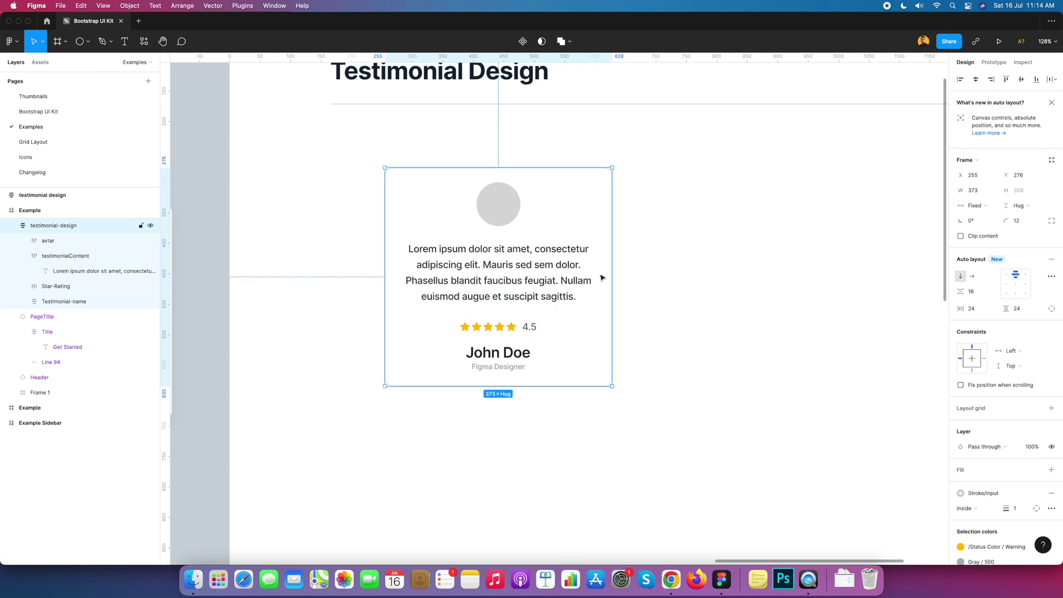
key(Escape)
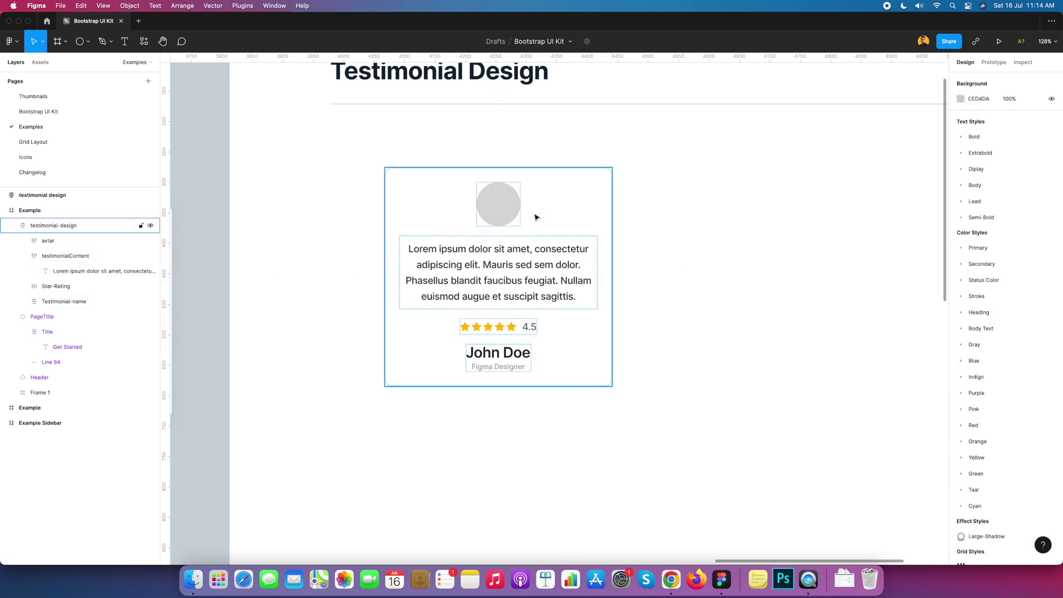
click(506, 216)
click(671, 268)
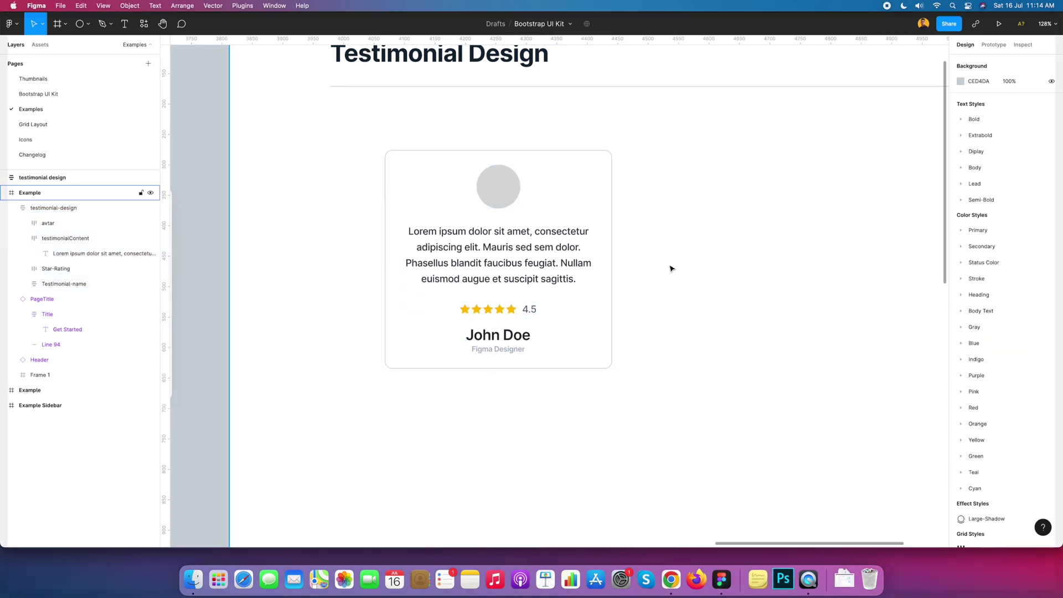
Pick the profile photo file on the desktop, then return to the card's avatar group
key(F11)
click(280, 510)
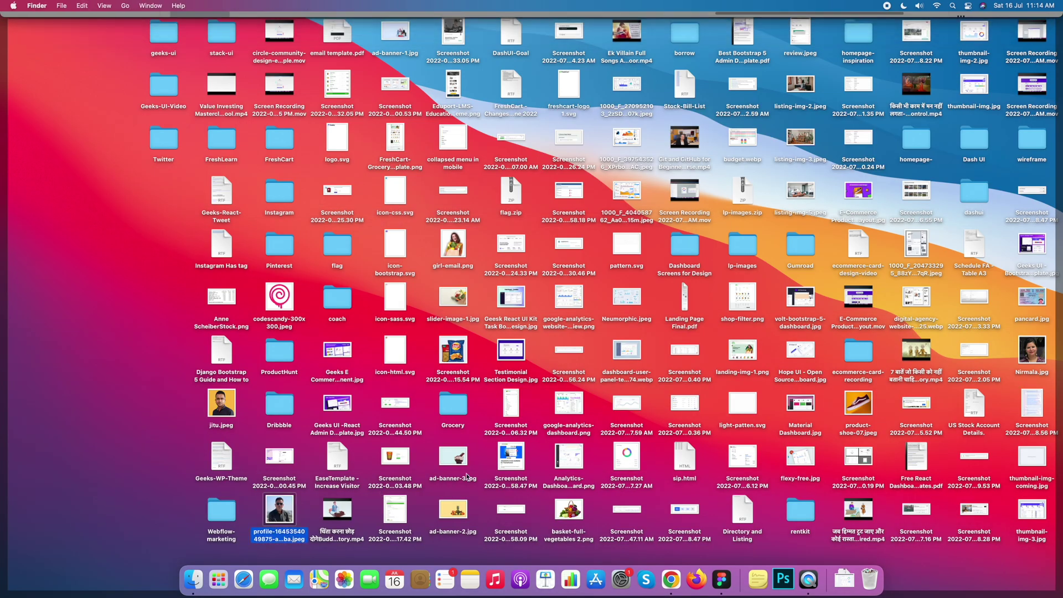
key(F11)
click(514, 219)
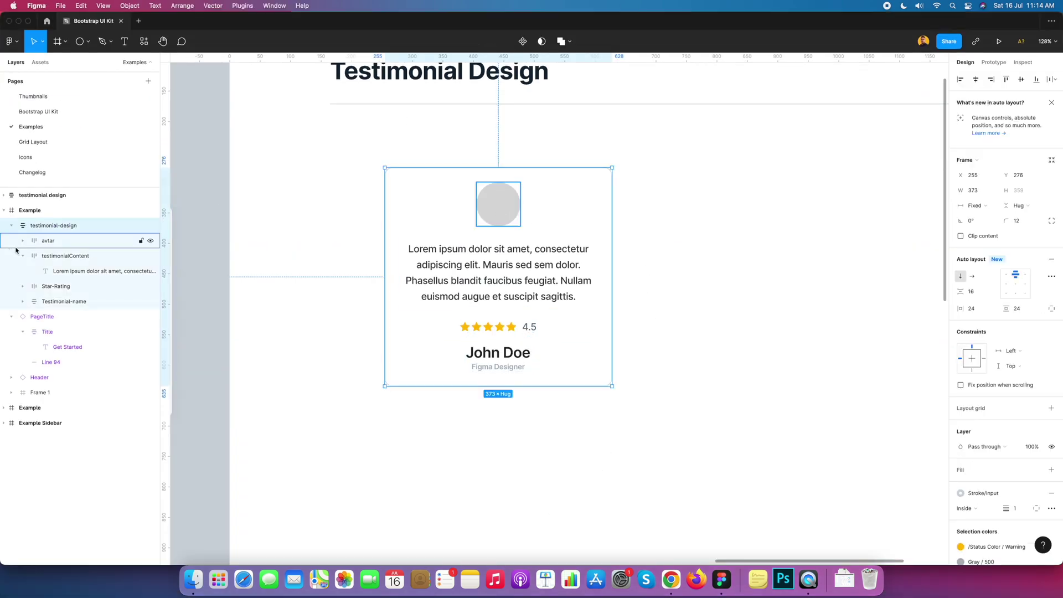
click(49, 242)
Paste the profile photo into the Avatar circle as its image fill
click(23, 240)
click(68, 256)
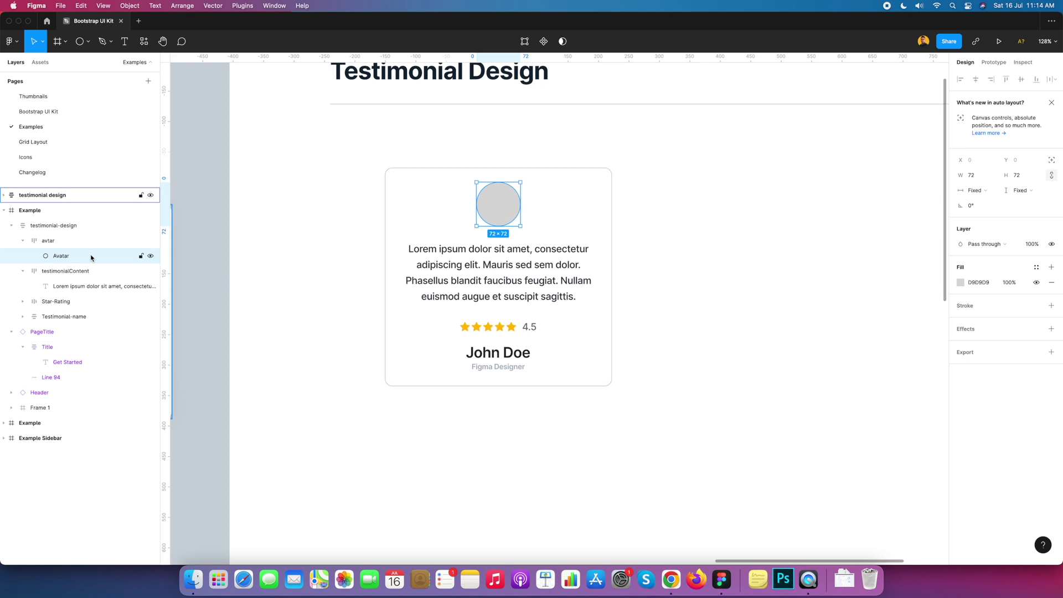
key(super+v)
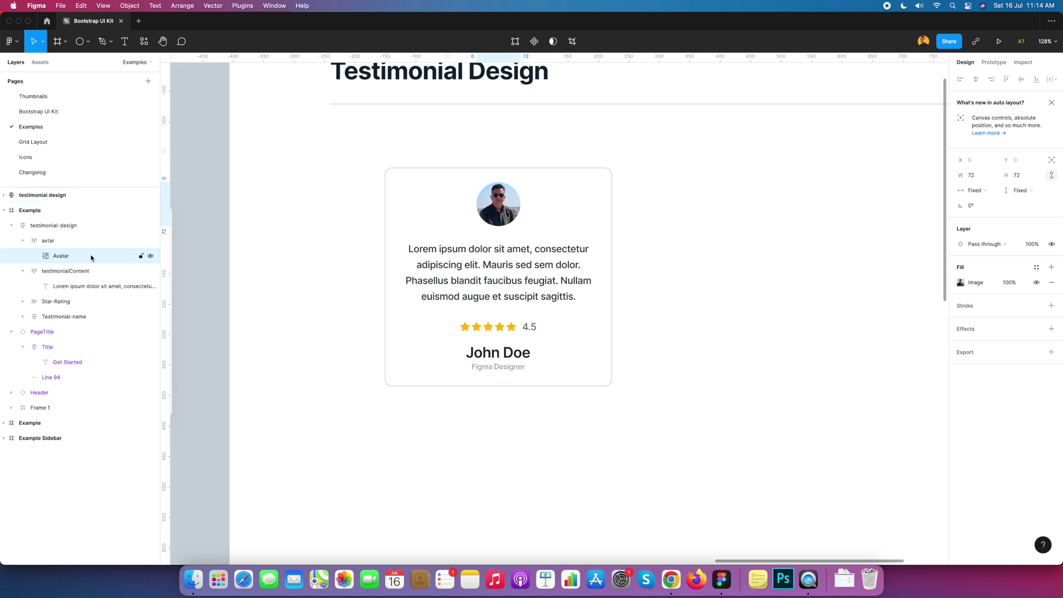
click(715, 313)
Resize the testimonial card to a fixed 381 px width
scroll(714, 314, up, 2)
scroll(715, 313, left, 1)
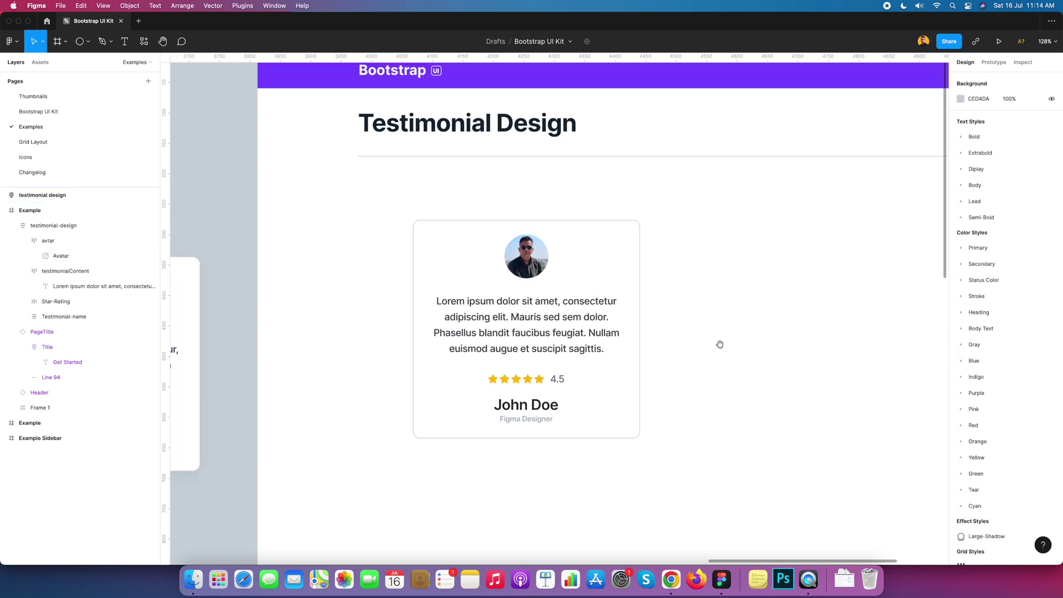
click(557, 272)
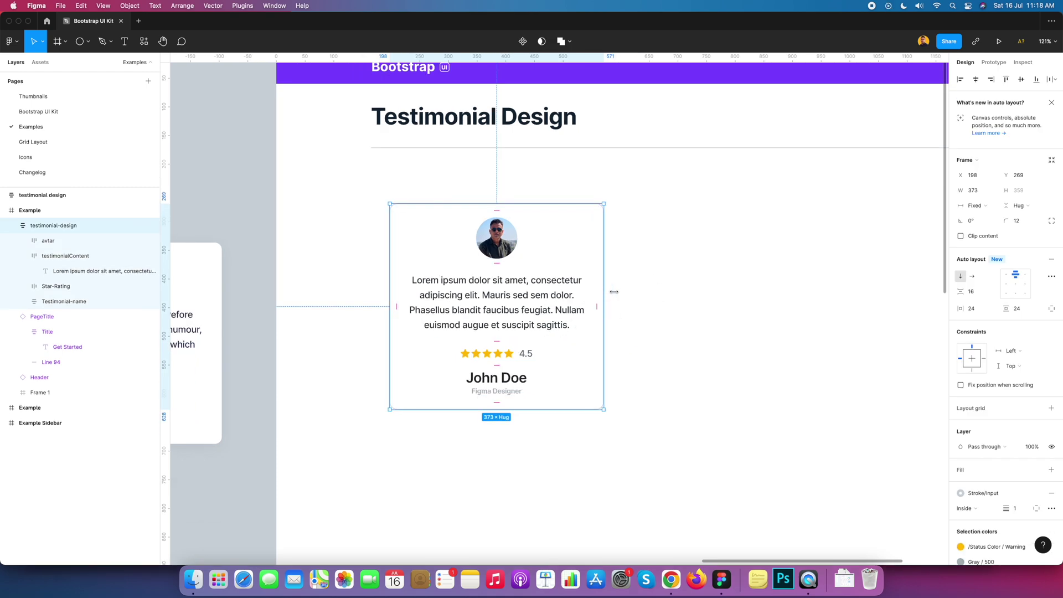
mouse_move(614, 291)
mouse_down()
mouse_move(703, 292)
mouse_move(594, 292)
mouse_move(625, 287)
mouse_move(592, 283)
mouse_move(609, 282)
mouse_up()
Make the card a component and place an instance copy to its right at X 567
right_click(557, 288)
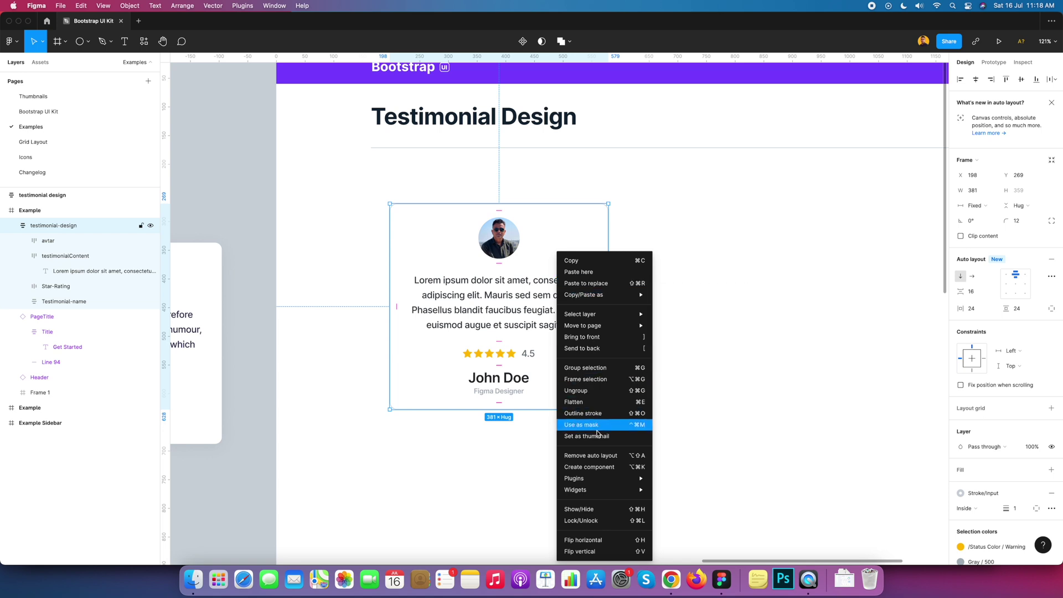
click(591, 468)
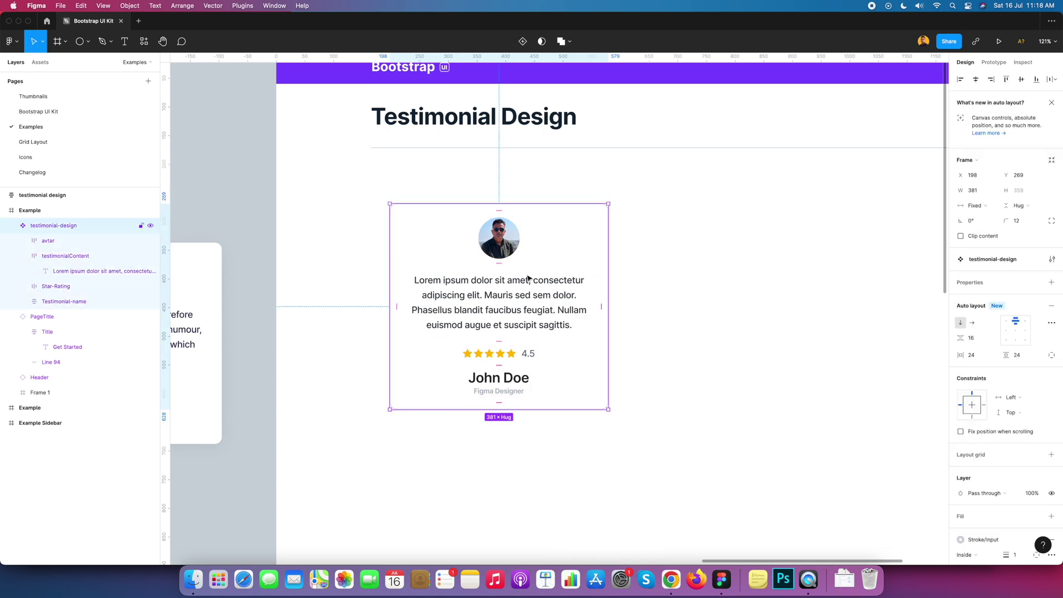
drag(530, 277, 732, 277)
click(618, 176)
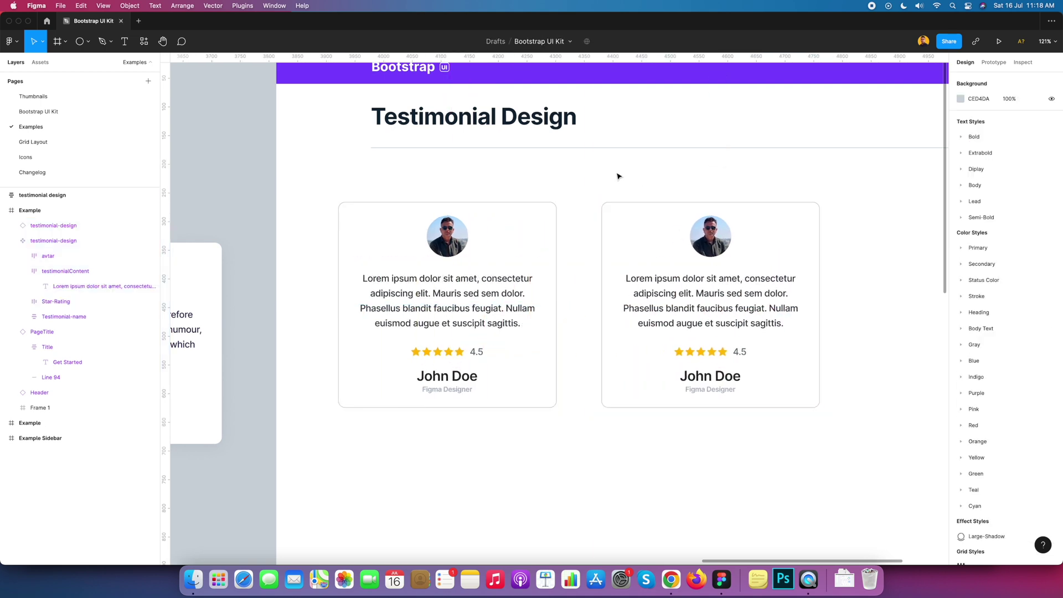
click(465, 294)
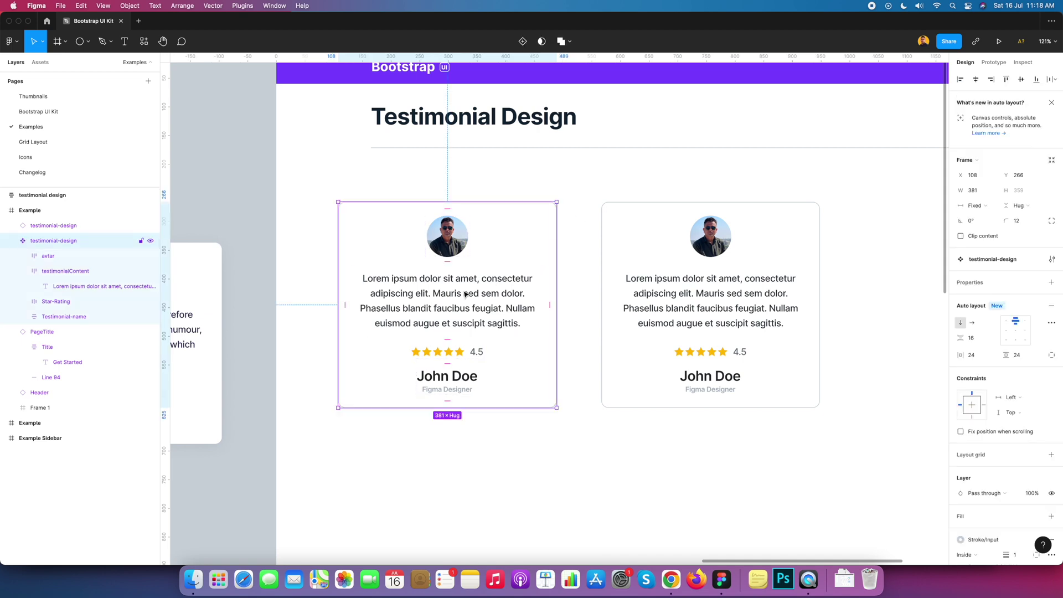
click(686, 286)
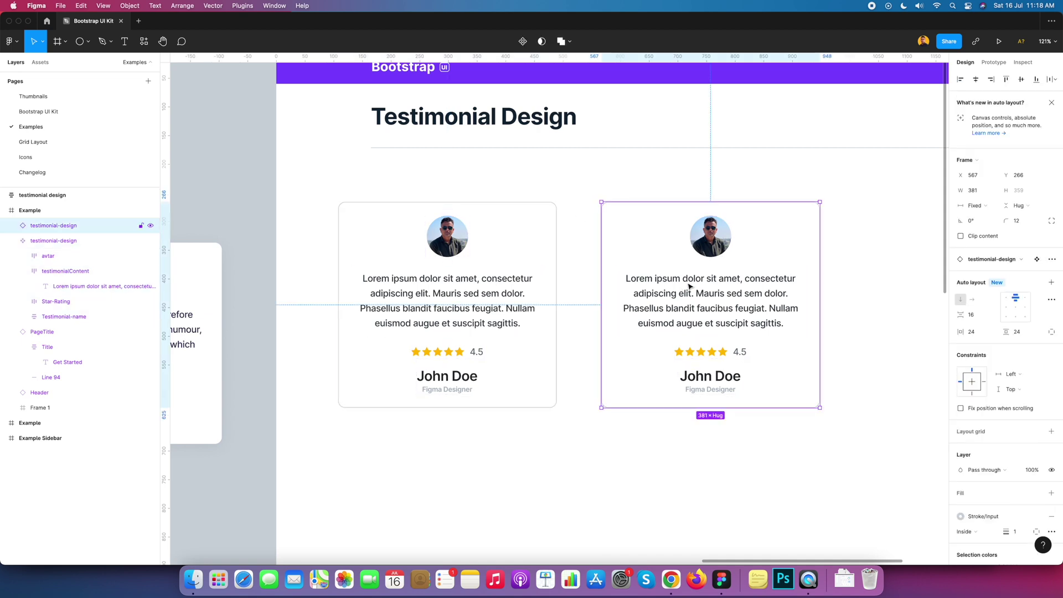
super+click(426, 293)
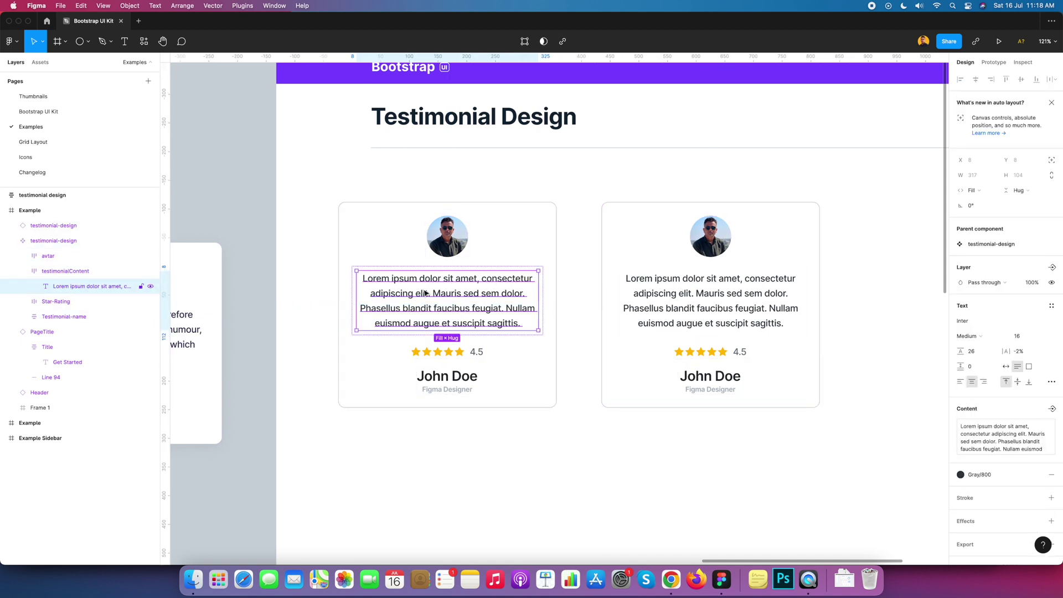
click(970, 337)
click(974, 348)
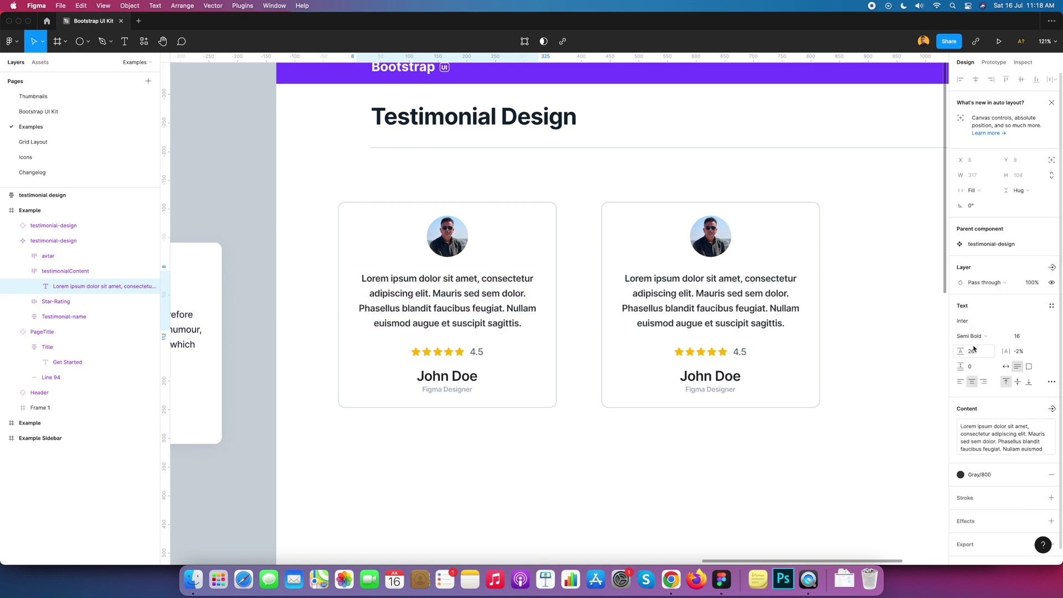
click(978, 336)
click(980, 352)
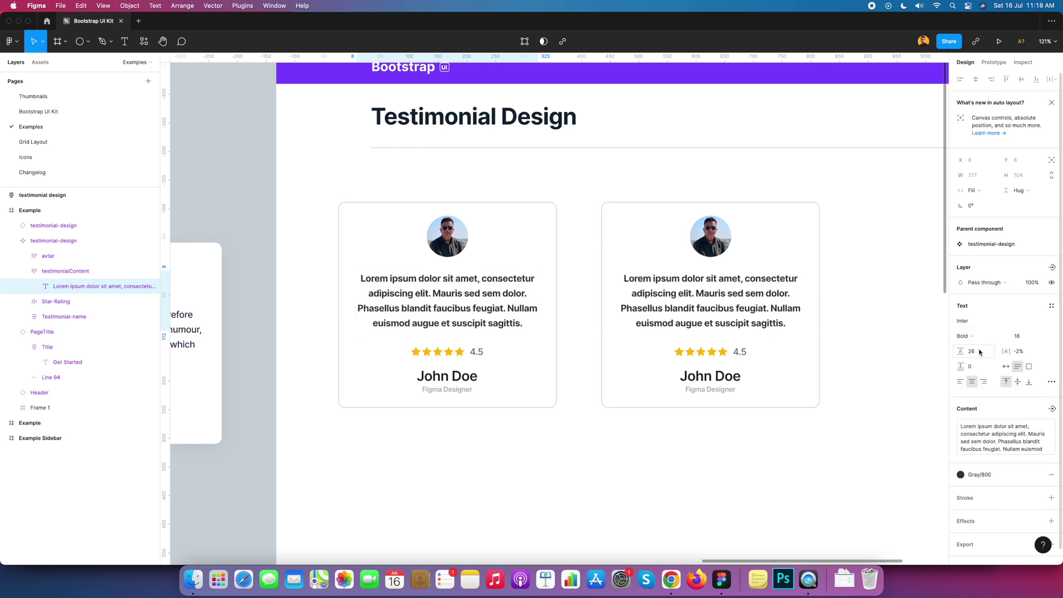
click(969, 475)
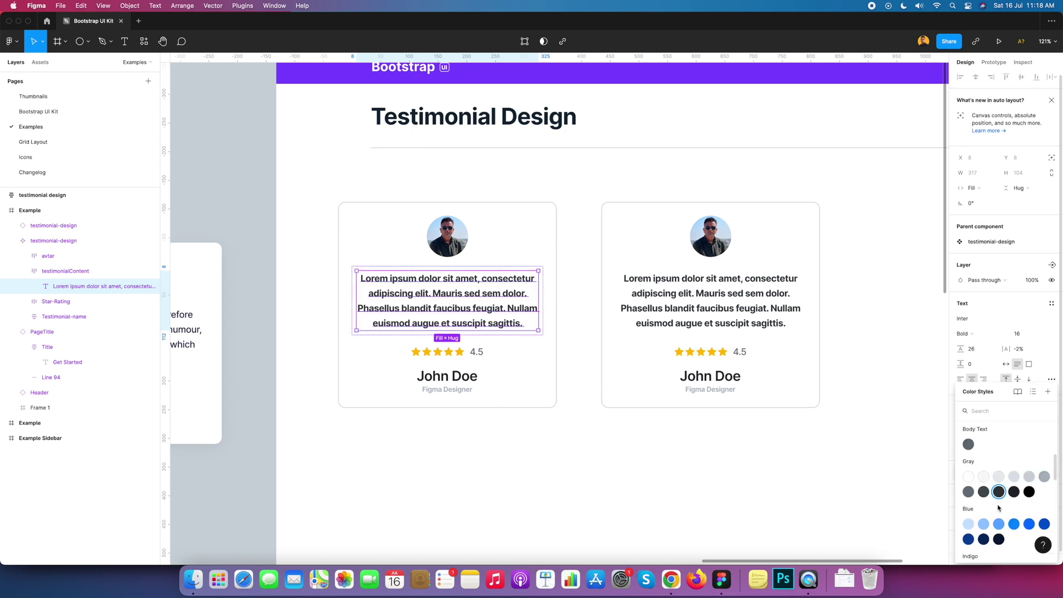
click(1028, 525)
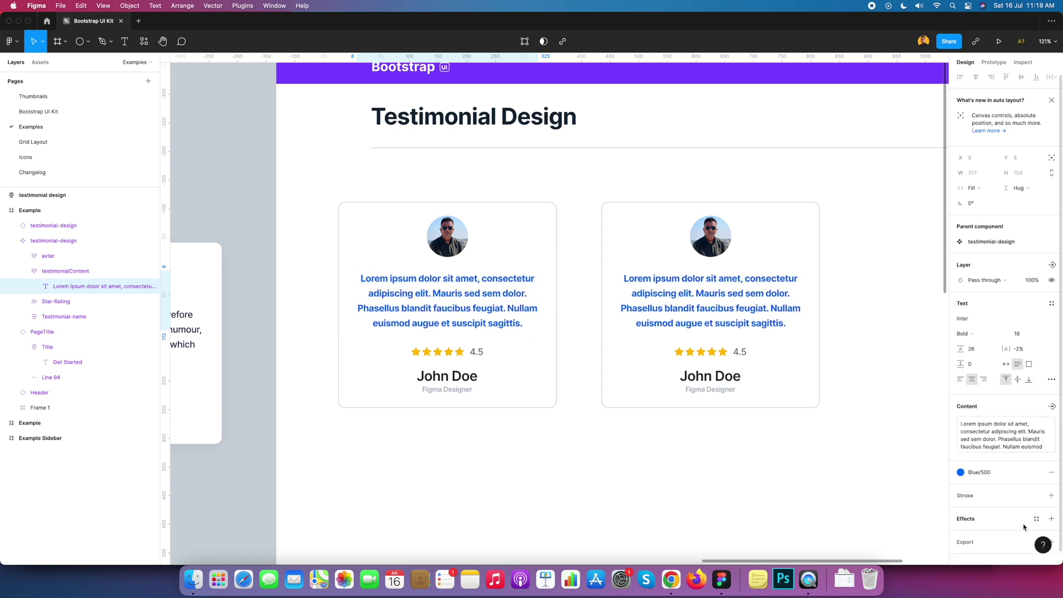
key(ctrl+z)
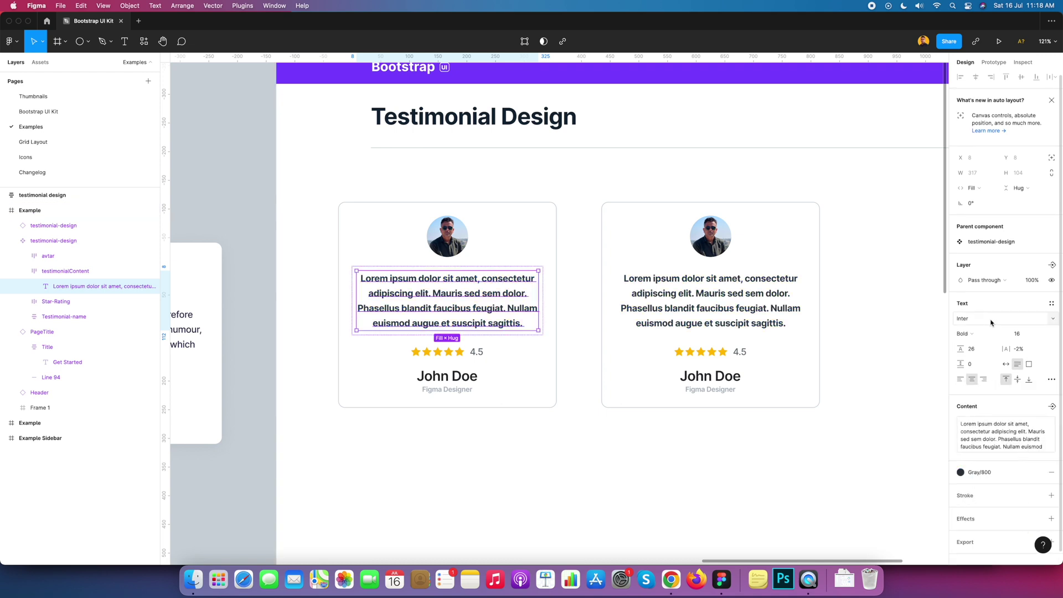
click(969, 333)
click(979, 313)
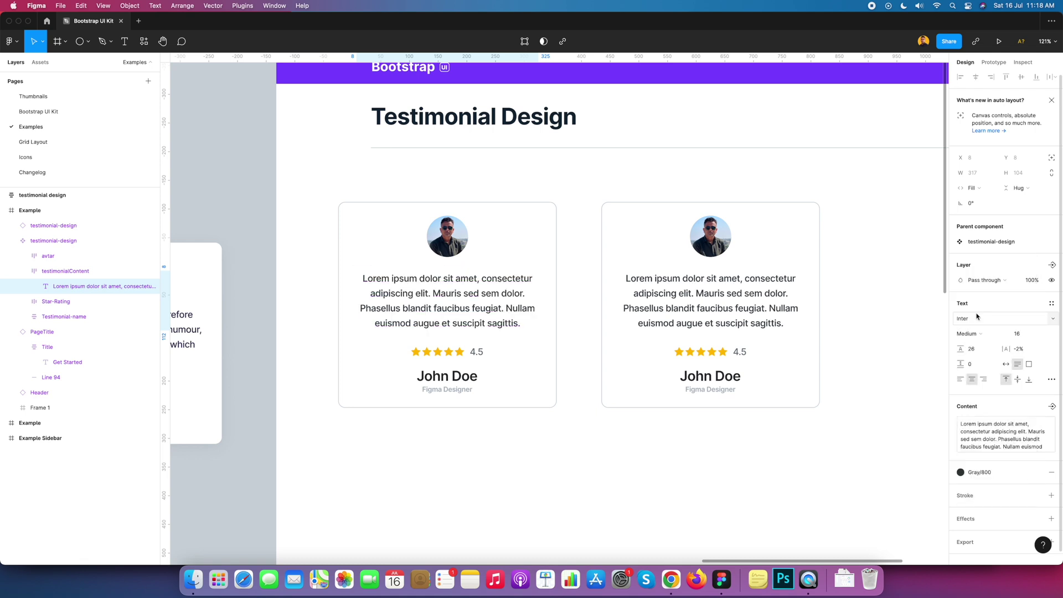
click(458, 250)
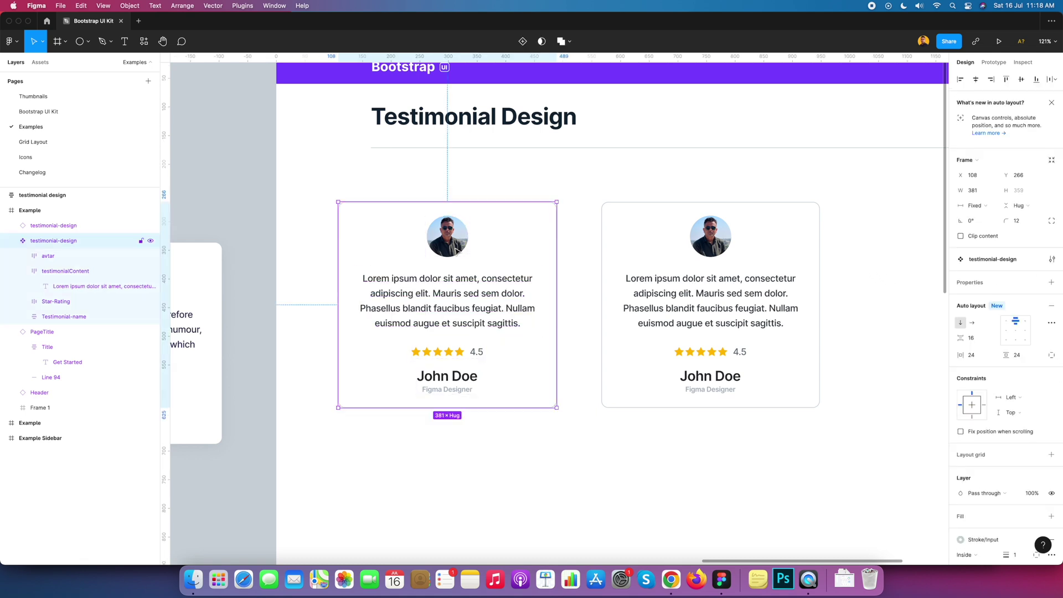
click(458, 251)
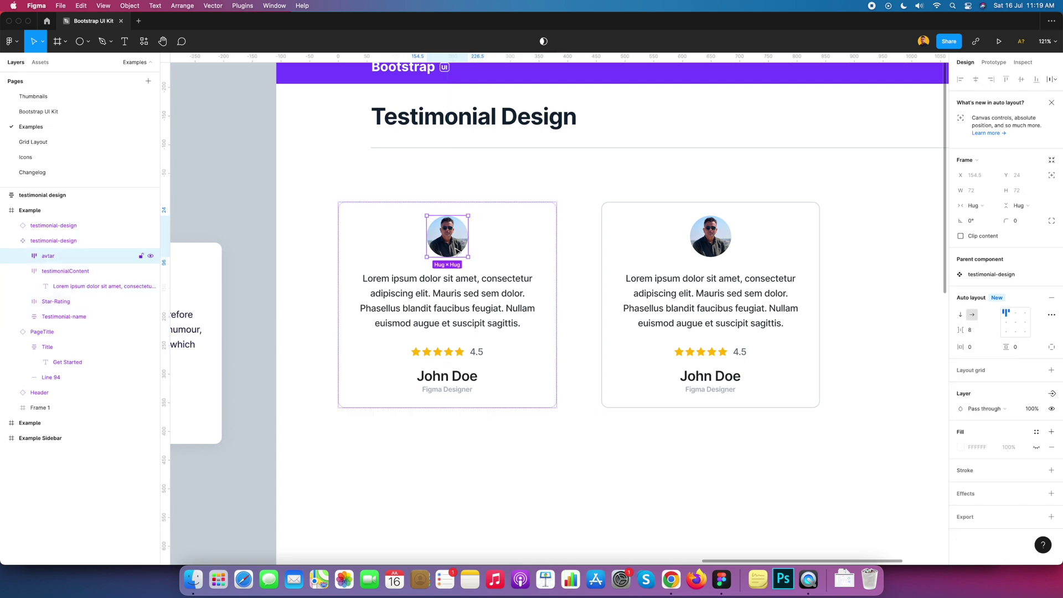
Move the avatar below the star rating in the card component
drag(456, 249, 457, 302)
drag(457, 303, 455, 335)
click(480, 299)
click(455, 314)
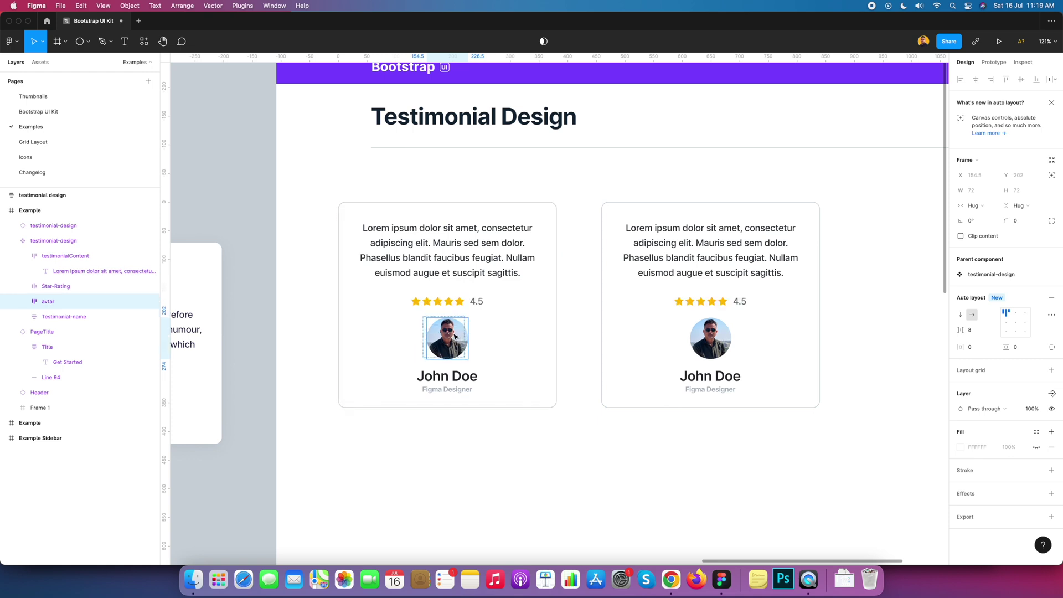
Move the Testimonial-name block to the top of the card, with the instance following
click(457, 380)
drag(457, 385, 458, 223)
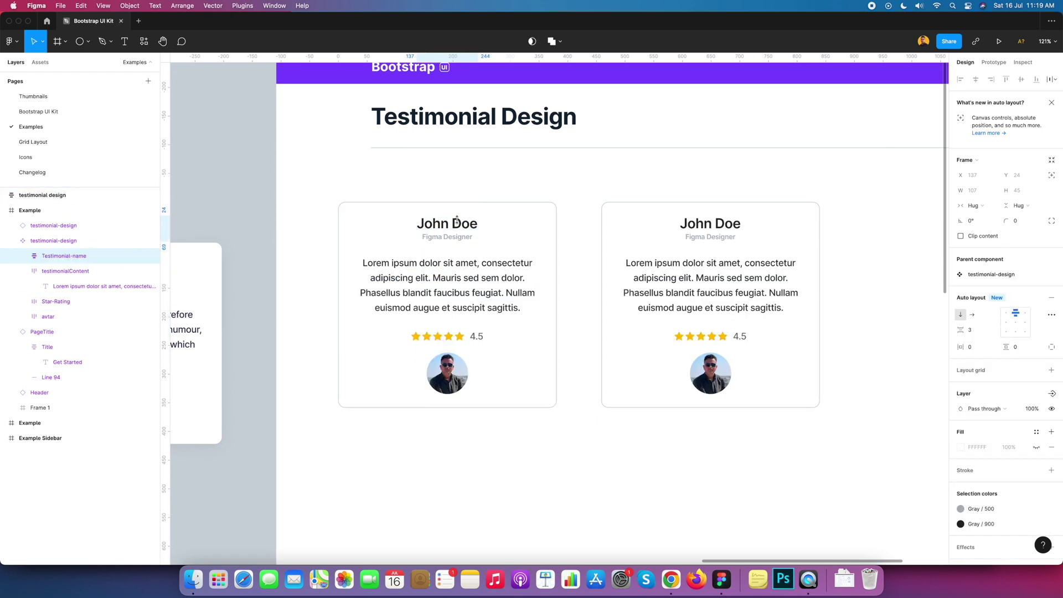
click(489, 182)
click(545, 266)
click(683, 268)
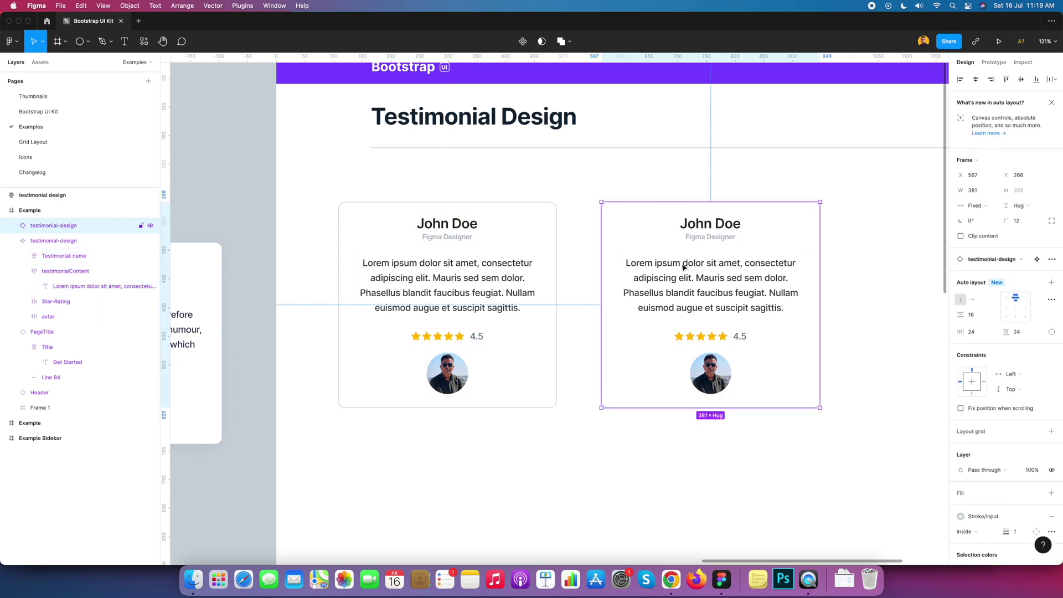
click(393, 264)
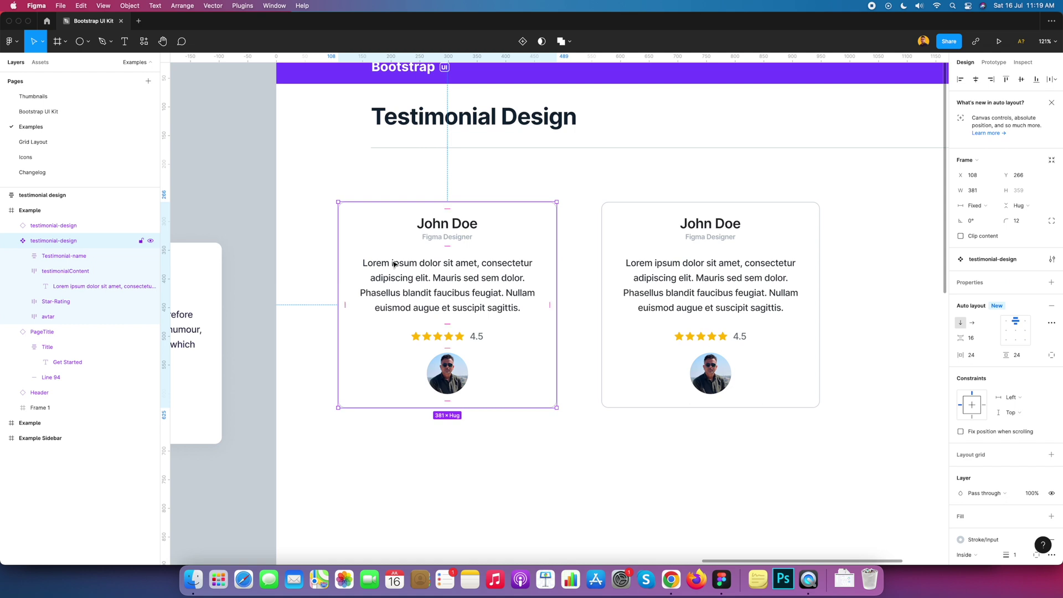
click(410, 193)
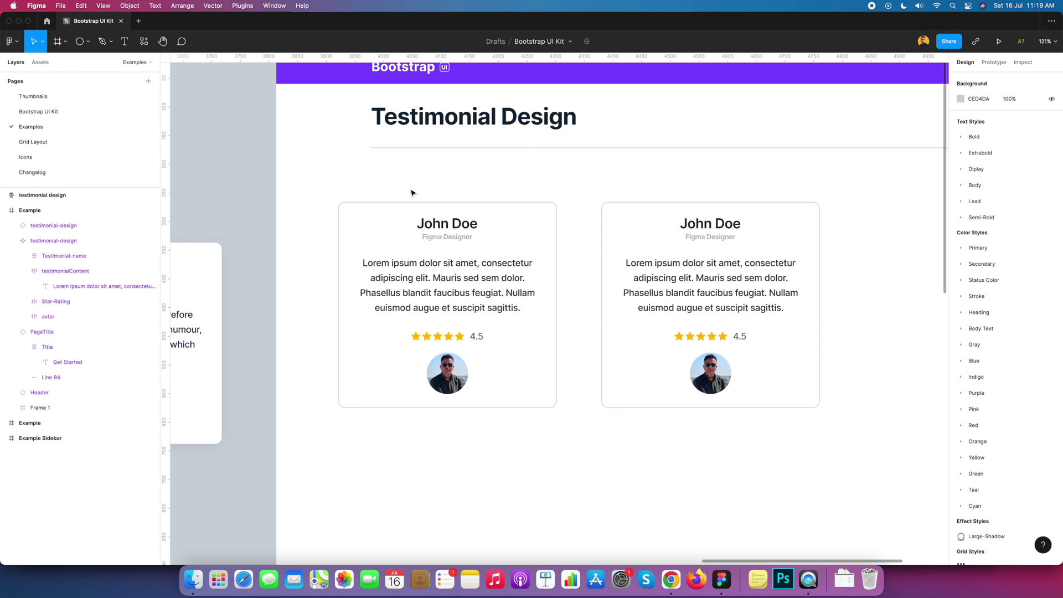
click(437, 255)
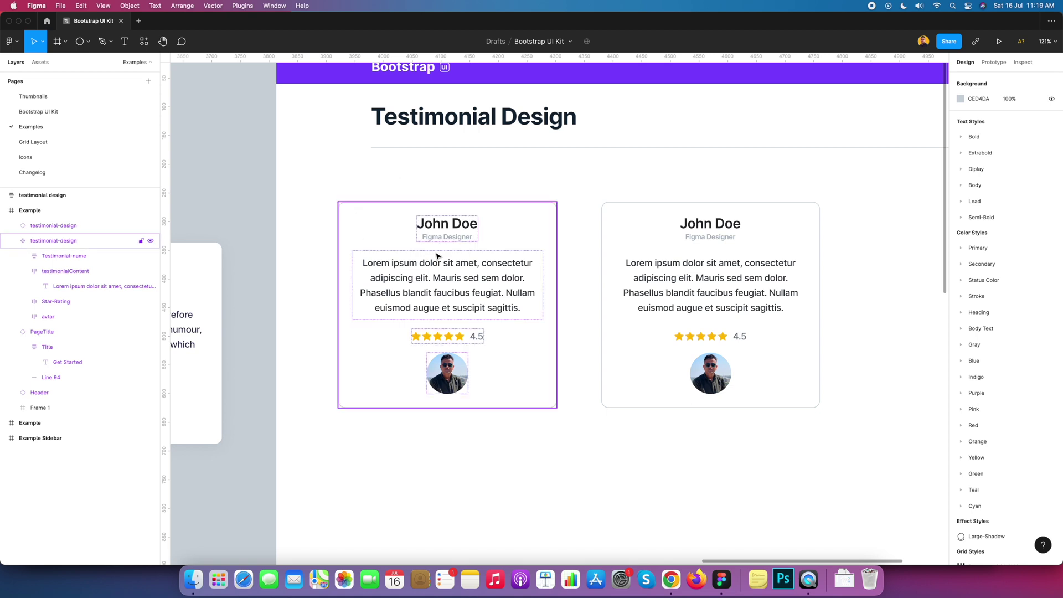